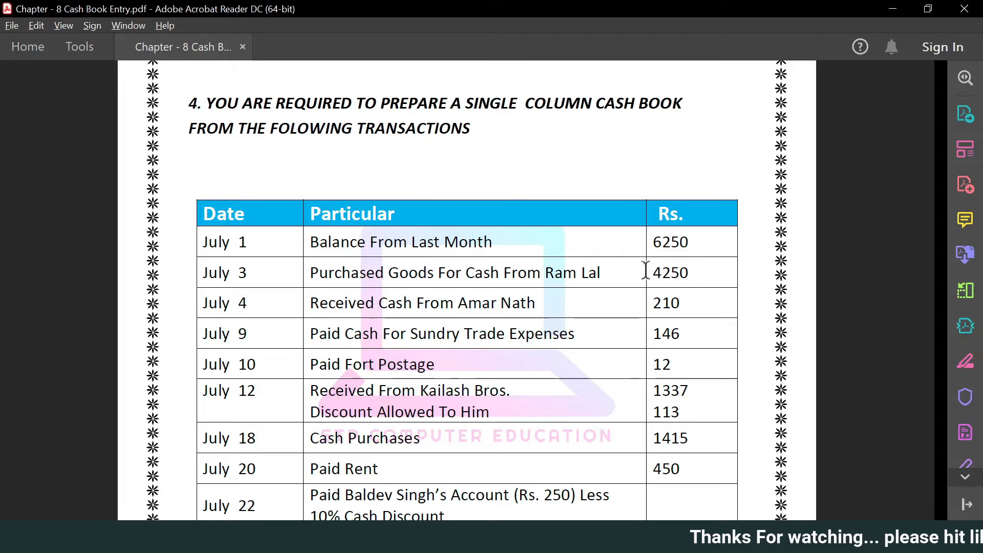
Read exercise 4 in the Cash Book Entry PDF, including its instruction to prepare a single column cash book.
{"action": "scroll", "coordinate": [578, 334], "scroll_direction": "up", "scroll_amount": 2}
{"action": "scroll", "coordinate": [578, 334], "scroll_direction": "up", "scroll_amount": 8}
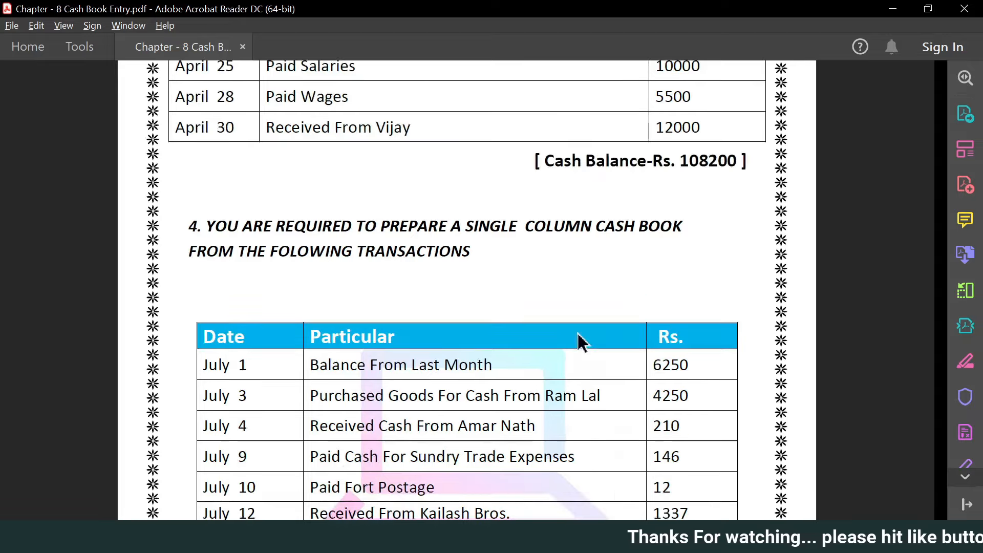
{"action": "scroll", "coordinate": [446, 279], "scroll_direction": "down", "scroll_amount": 5}
{"action": "scroll", "coordinate": [491, 322], "scroll_direction": "down", "scroll_amount": 4}
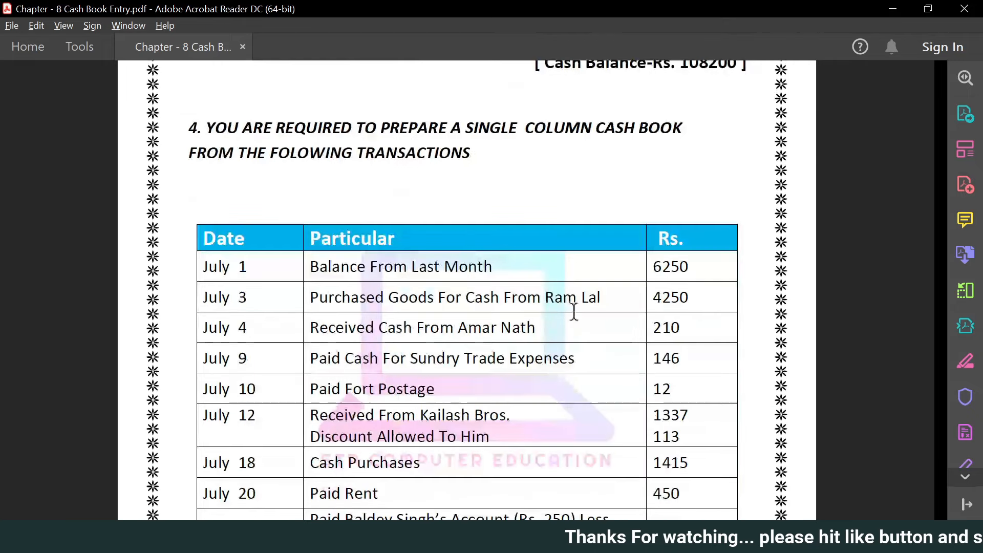
{"action": "scroll", "coordinate": [741, 306], "scroll_direction": "down", "scroll_amount": 1}
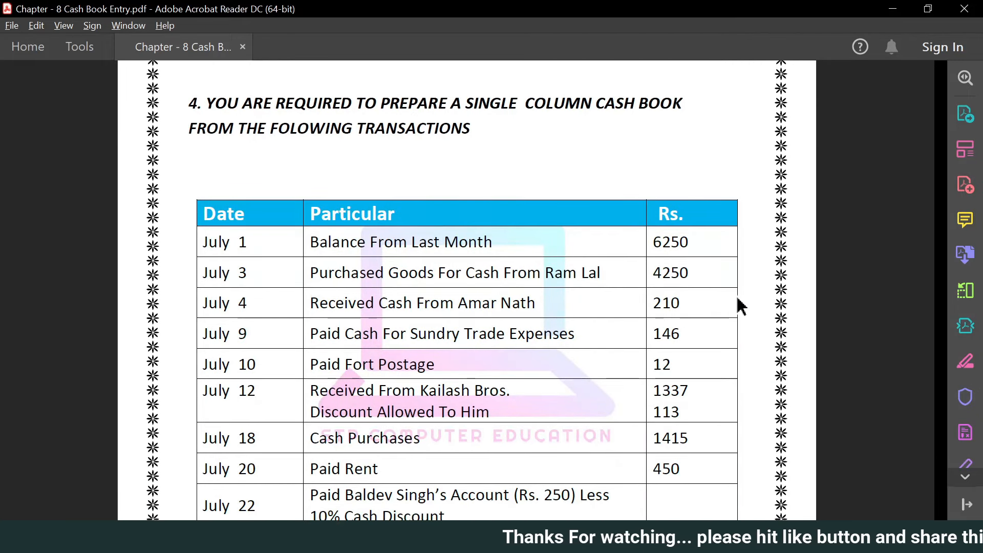
{"action": "scroll", "coordinate": [740, 305], "scroll_direction": "up", "scroll_amount": 1}
{"action": "left_click_drag", "start_coordinate": [193, 128], "coordinate": [424, 153]}
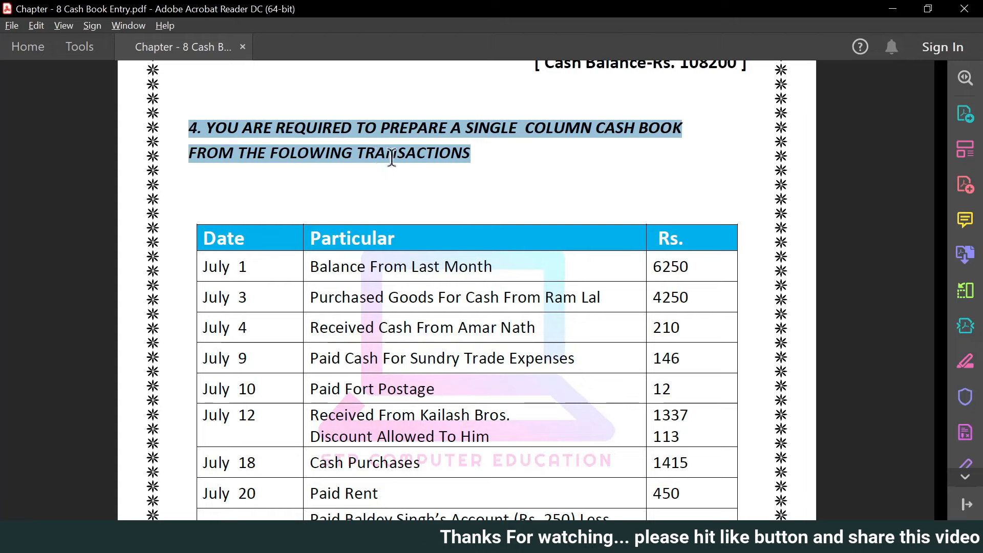
{"action": "scroll", "coordinate": [437, 169], "scroll_direction": "down", "scroll_amount": 2}
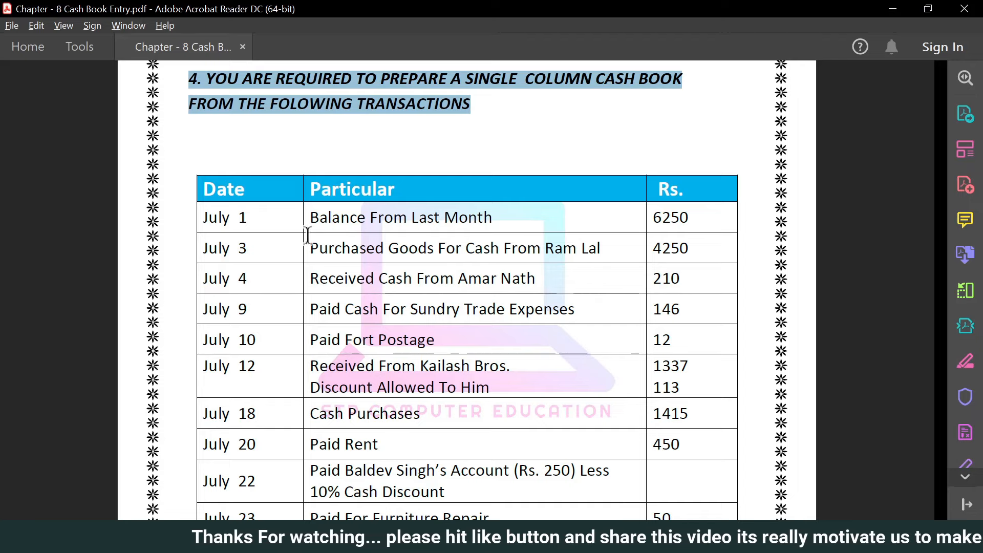
{"action": "scroll", "coordinate": [389, 246], "scroll_direction": "down", "scroll_amount": 2}
{"action": "scroll", "coordinate": [405, 250], "scroll_direction": "up", "scroll_amount": 2}
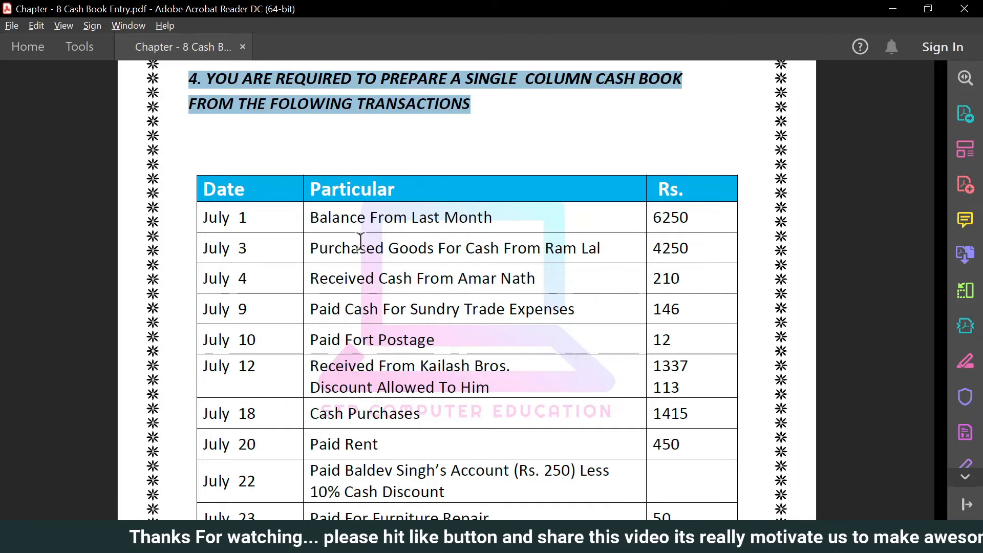
Examine the exercise's July transactions, especially the balance from last month and the July 12 and July 22 discount entries.
{"action": "left_click_drag", "start_coordinate": [311, 219], "coordinate": [490, 220]}
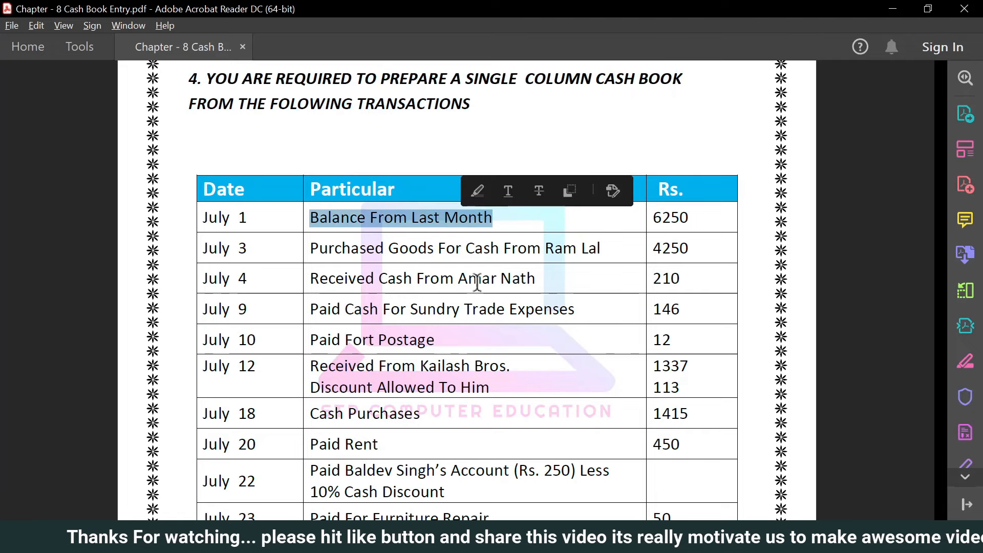
{"action": "scroll", "coordinate": [464, 287], "scroll_direction": "down", "scroll_amount": 3}
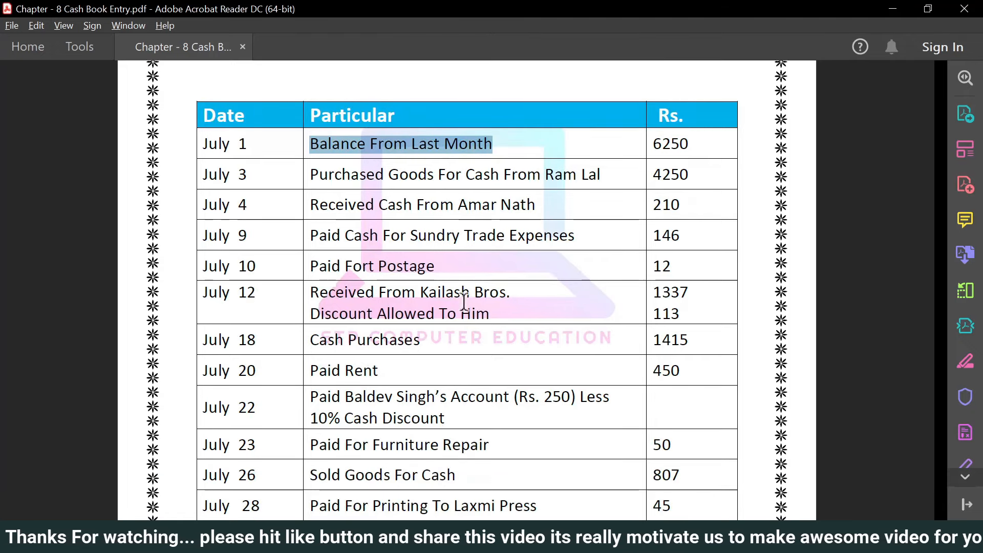
{"action": "left_click_drag", "start_coordinate": [311, 292], "coordinate": [490, 314]}
{"action": "left_click_drag", "start_coordinate": [321, 395], "coordinate": [446, 399]}
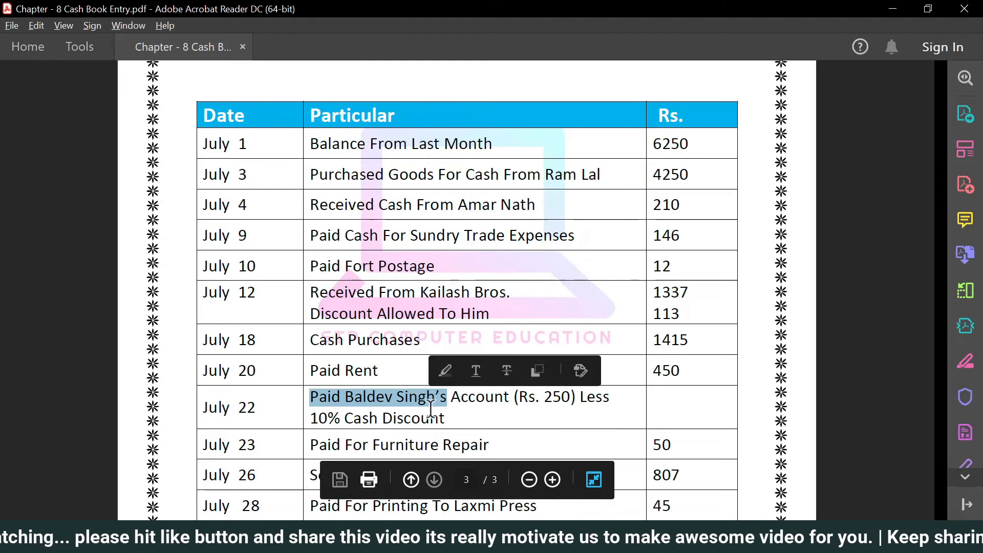
{"action": "scroll", "coordinate": [431, 359], "scroll_direction": "up", "scroll_amount": 2}
{"action": "left_click_drag", "start_coordinate": [309, 192], "coordinate": [493, 197]}
{"action": "left_click", "coordinate": [472, 199]}
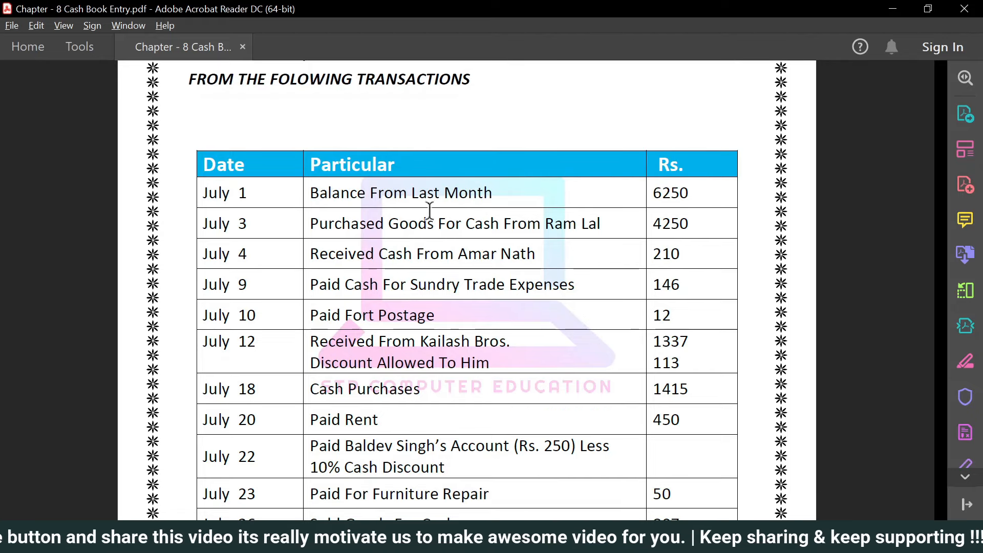
{"action": "scroll", "coordinate": [359, 294], "scroll_direction": "up", "scroll_amount": 3}
{"action": "left_click_drag", "start_coordinate": [189, 125], "coordinate": [476, 156]}
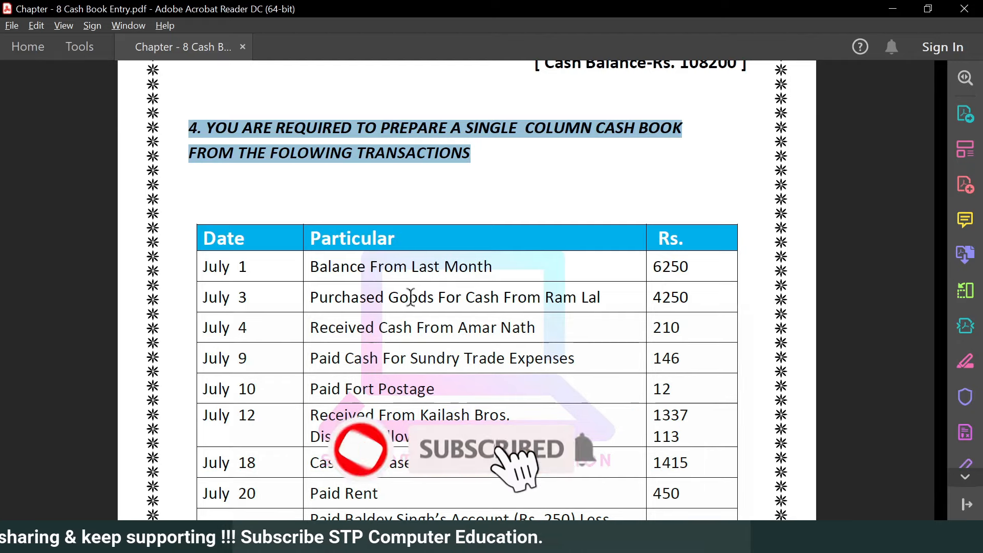
{"action": "left_click", "coordinate": [393, 178]}
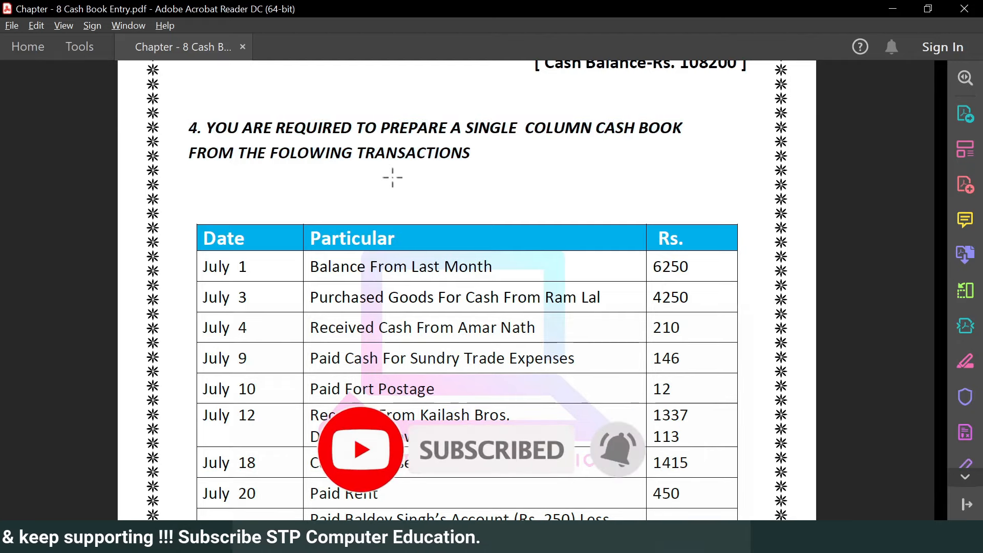
{"action": "scroll", "coordinate": [393, 178], "scroll_direction": "down", "scroll_amount": 1}
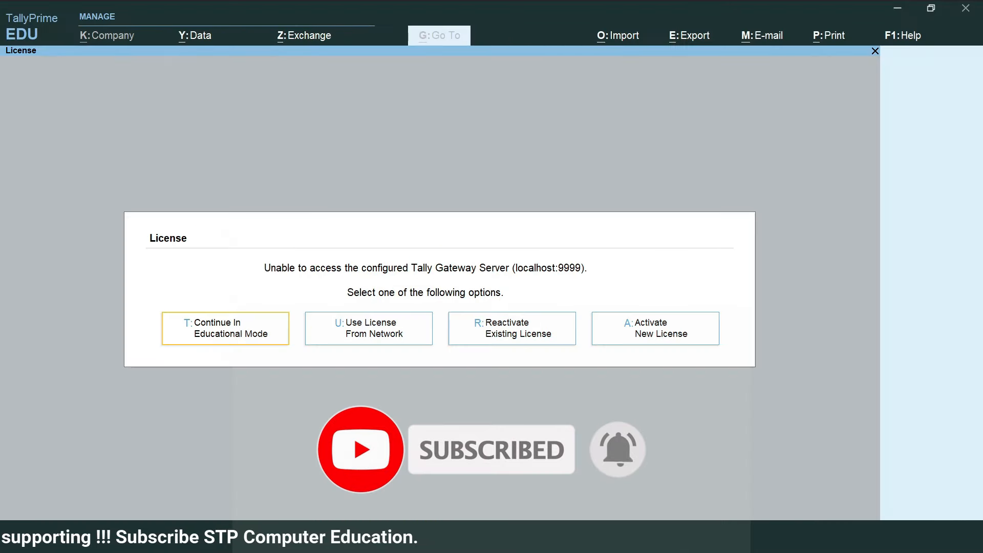
Switch to TallyPrime, continue in Educational Mode and open the form for creating a new company.
{"action": "left_click", "coordinate": [253, 336]}
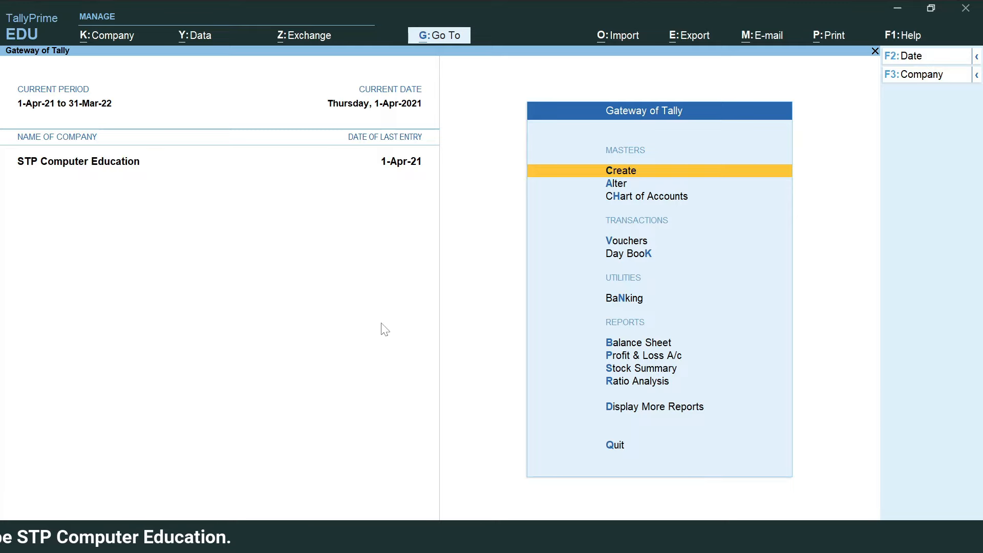
{"action": "left_click", "coordinate": [107, 35]}
{"action": "left_click", "coordinate": [117, 65]}
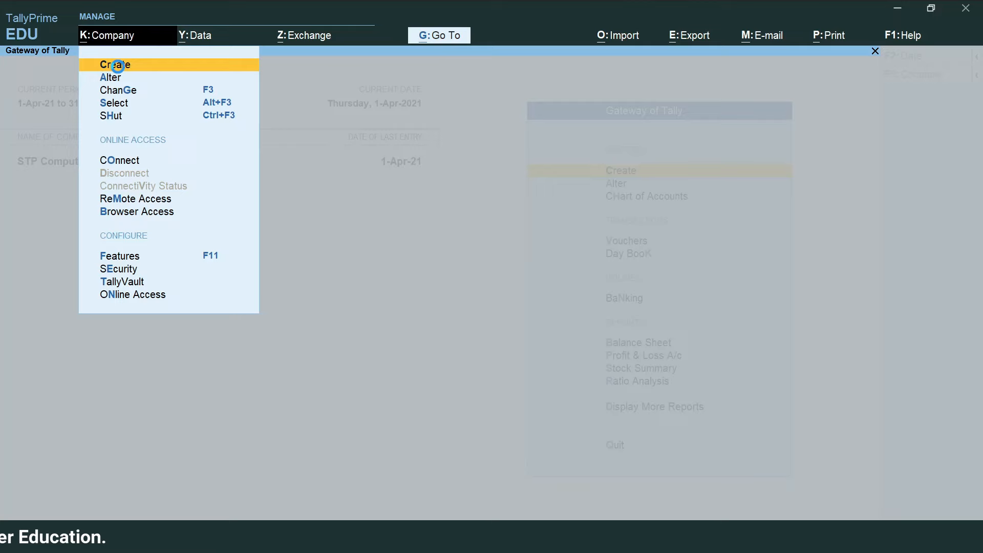
{"action": "left_click", "coordinate": [153, 65]}
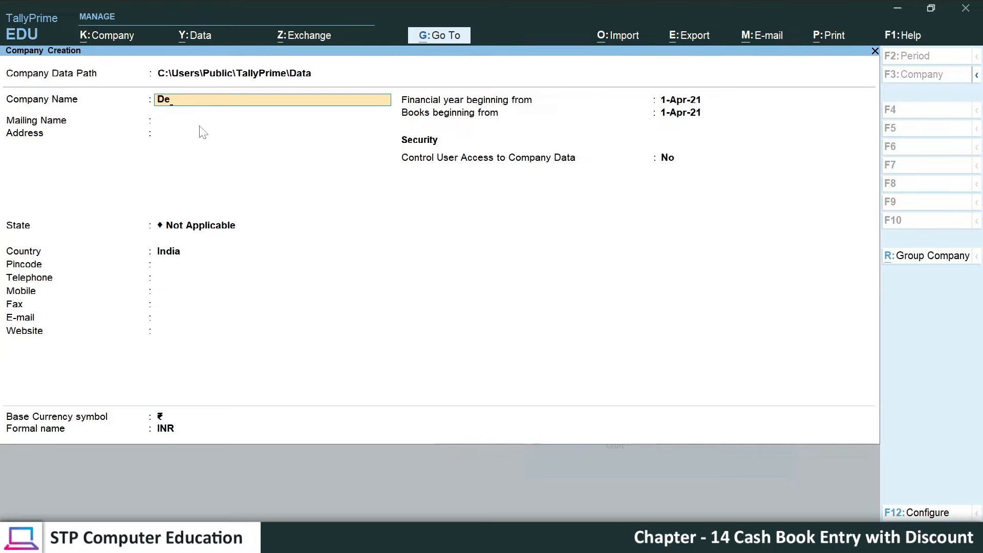
Create a company named Demo with Delhi as its state, leaving the address and contact details blank.
{"action": "key", "text": "Return"}
{"action": "key", "text": "Return"}
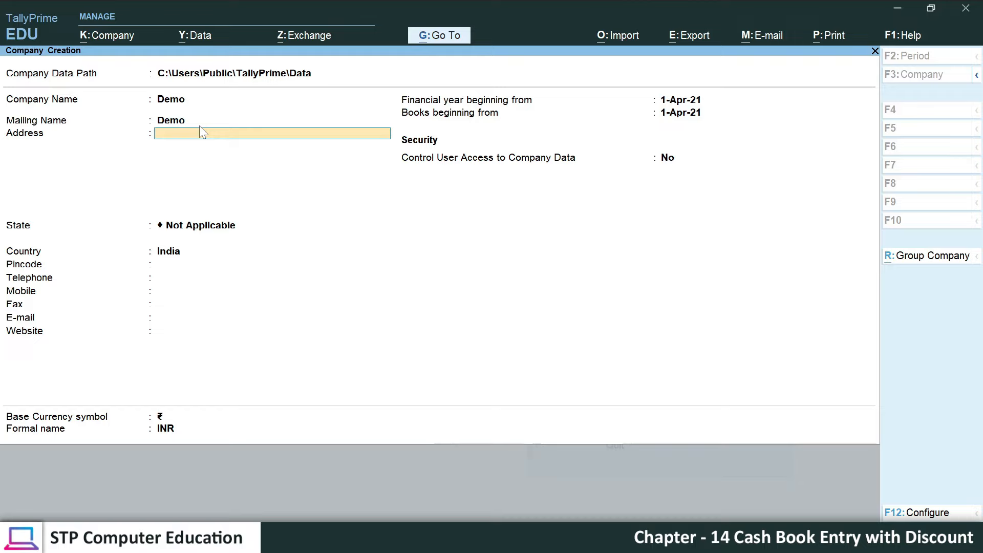
{"action": "key", "text": "Return"}
{"action": "type", "text": "De"}
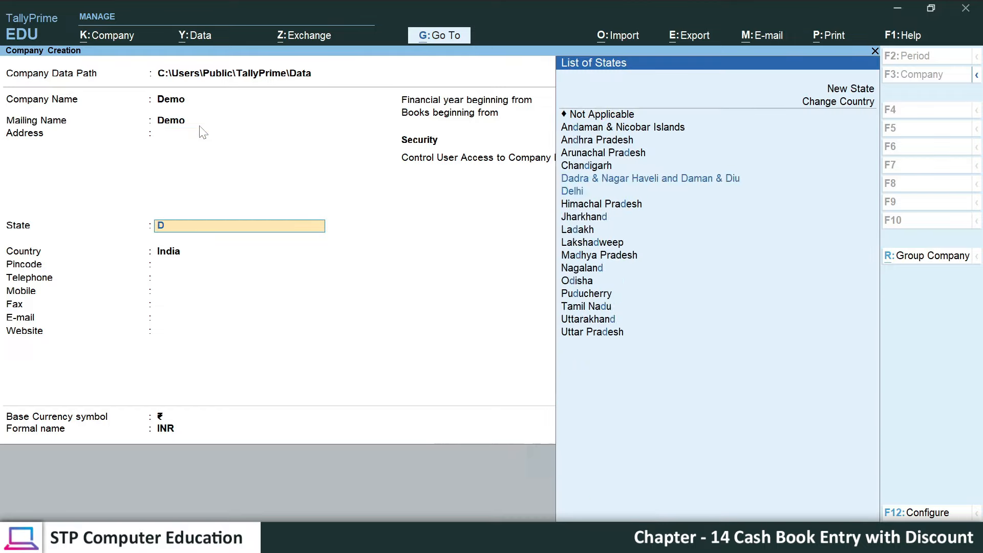
{"action": "key", "text": "Return"}
{"action": "key", "text": "Return"}
{"action": "key", "text": "Return"}
{"action": "key", "text": "Return"}
{"action": "key", "text": "Return"}
{"action": "key", "text": "Return"}
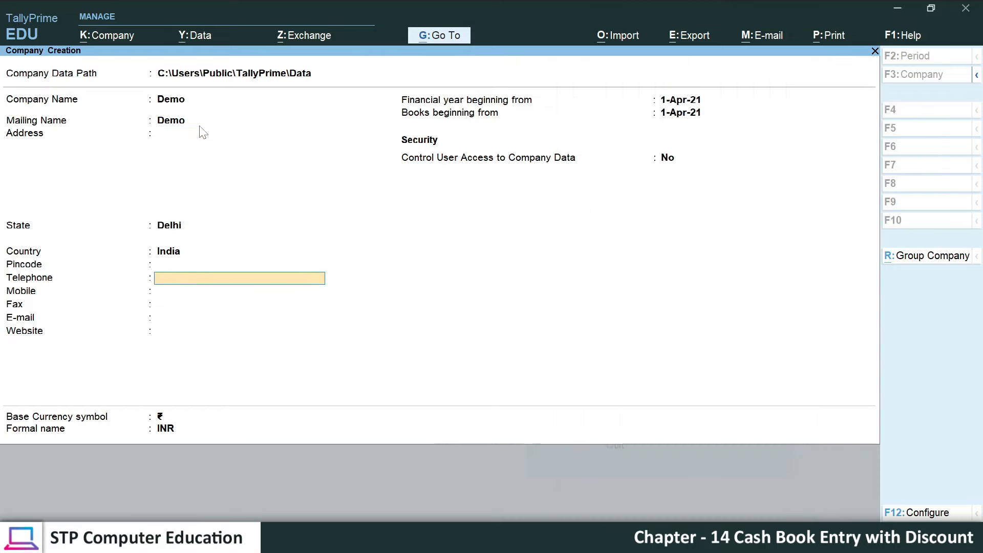
{"action": "key", "text": "Return"}
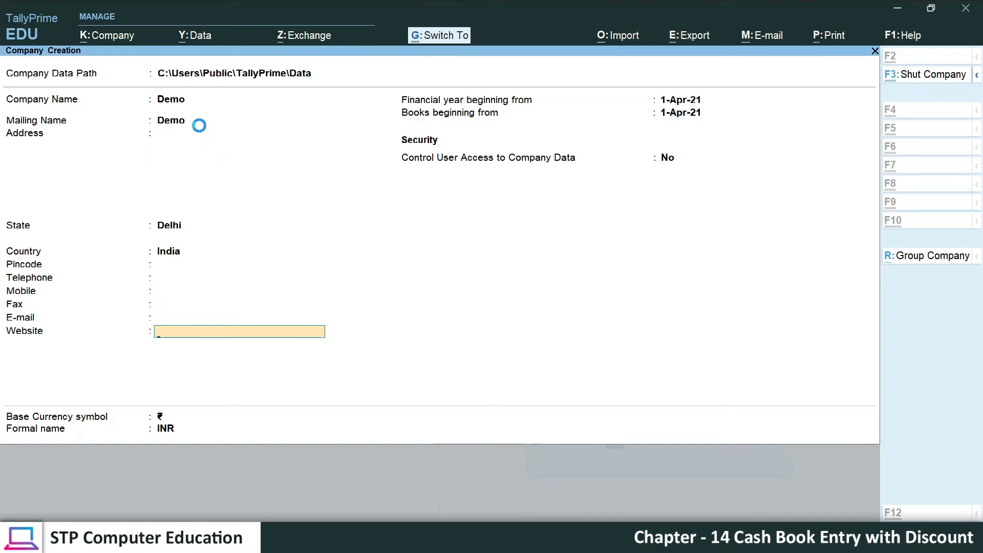
Set Goods and Services Tax (GST) to No in Demo's company features and save them.
{"action": "key", "text": "Return"}
{"action": "key", "text": "Return"}
{"action": "key", "text": "Return"}
{"action": "key", "text": "Return"}
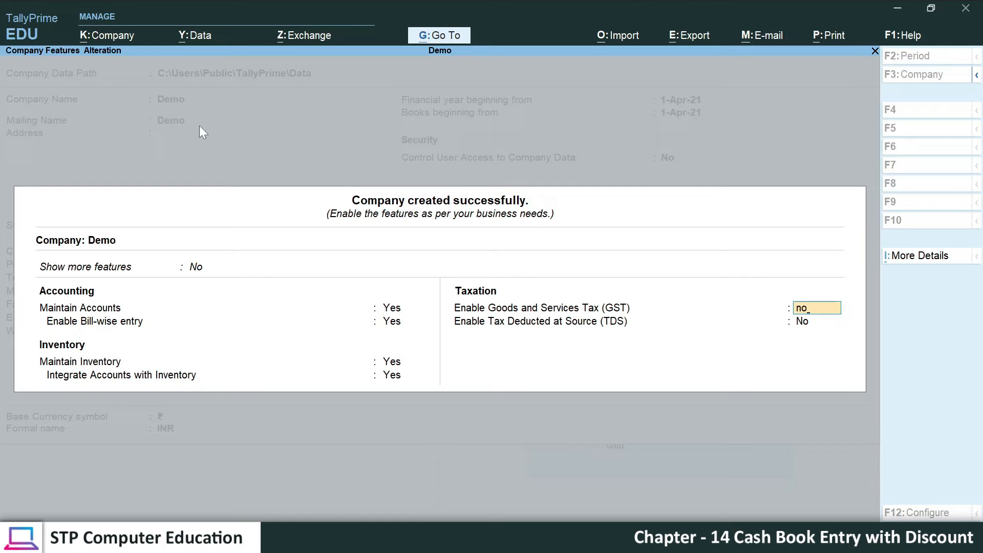
{"action": "key", "text": "Return"}
{"action": "key", "text": "ctrl+a"}
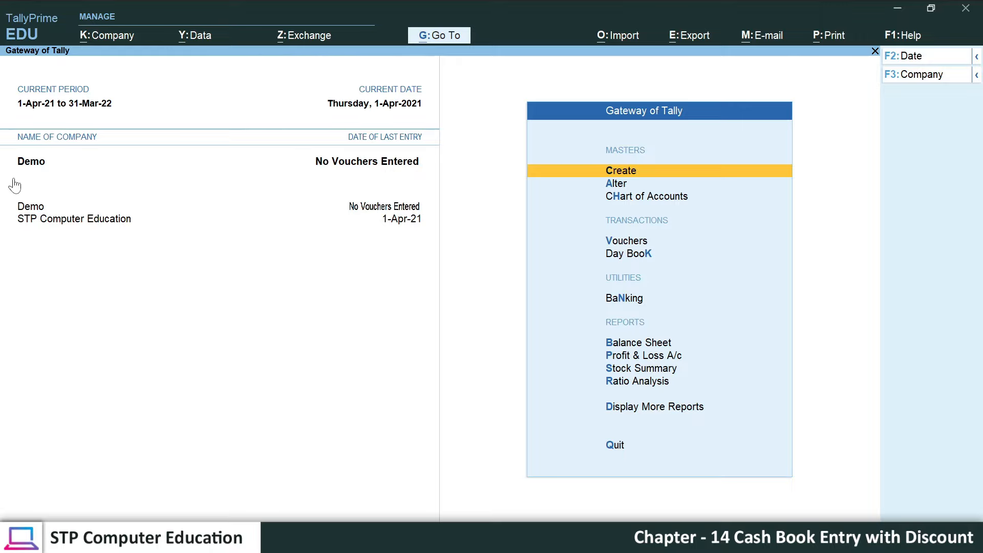
Switch to the PDF in Acrobat Reader and review the July transactions, focusing on the July 1 Balance From Last Month entry.
{"action": "key", "text": "alt+Tab"}
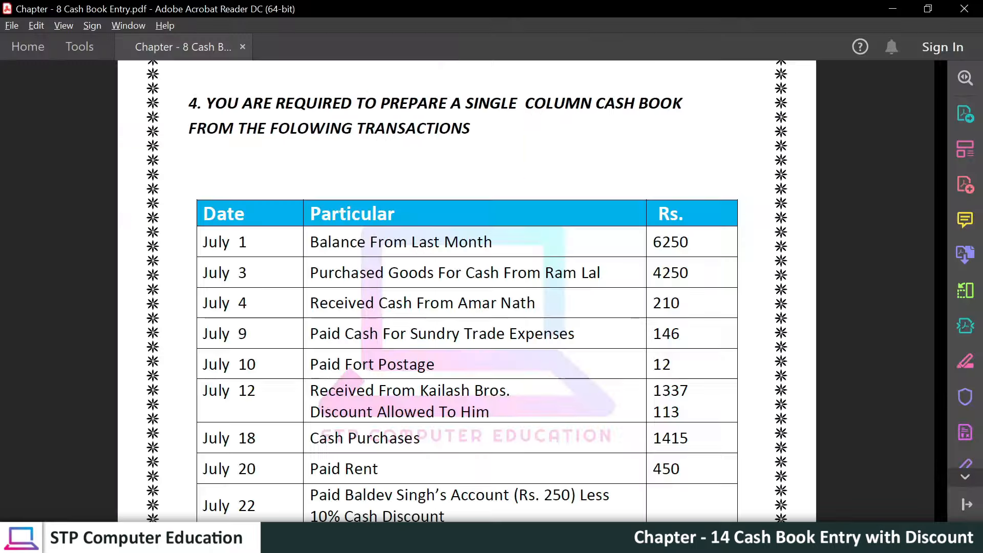
{"action": "scroll", "coordinate": [329, 164], "scroll_direction": "down", "scroll_amount": 3}
{"action": "left_click_drag", "start_coordinate": [320, 171], "coordinate": [447, 425]}
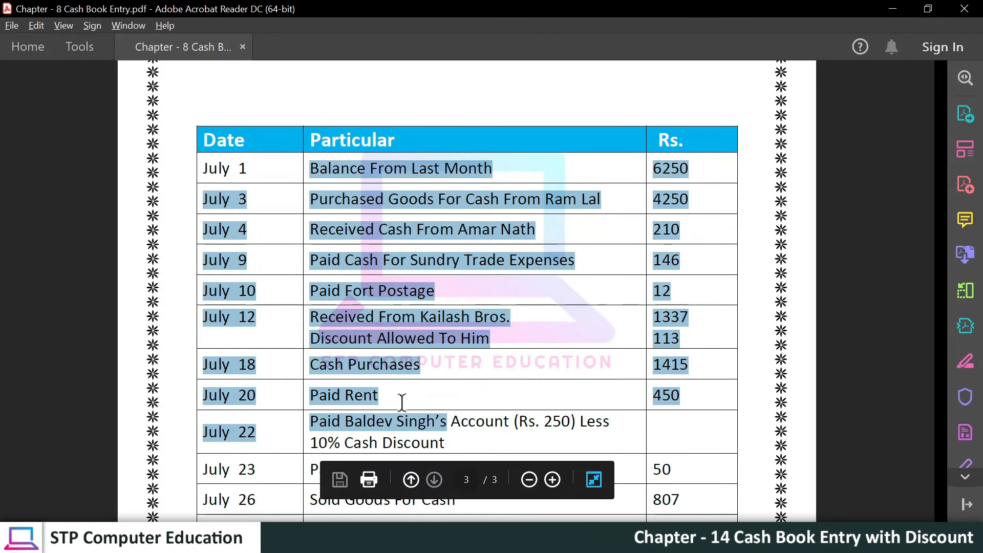
{"action": "left_click", "coordinate": [402, 303]}
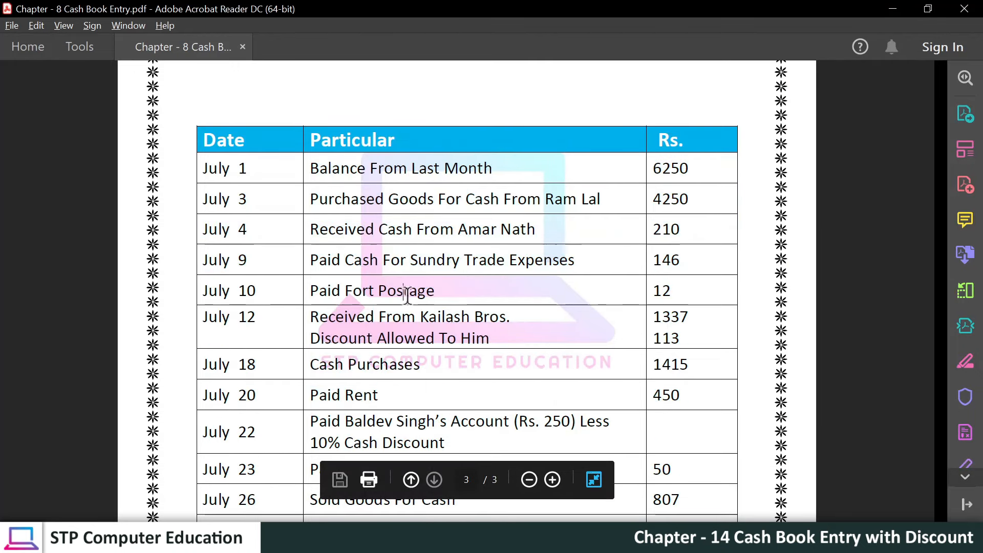
{"action": "key", "text": "alt+Tab"}
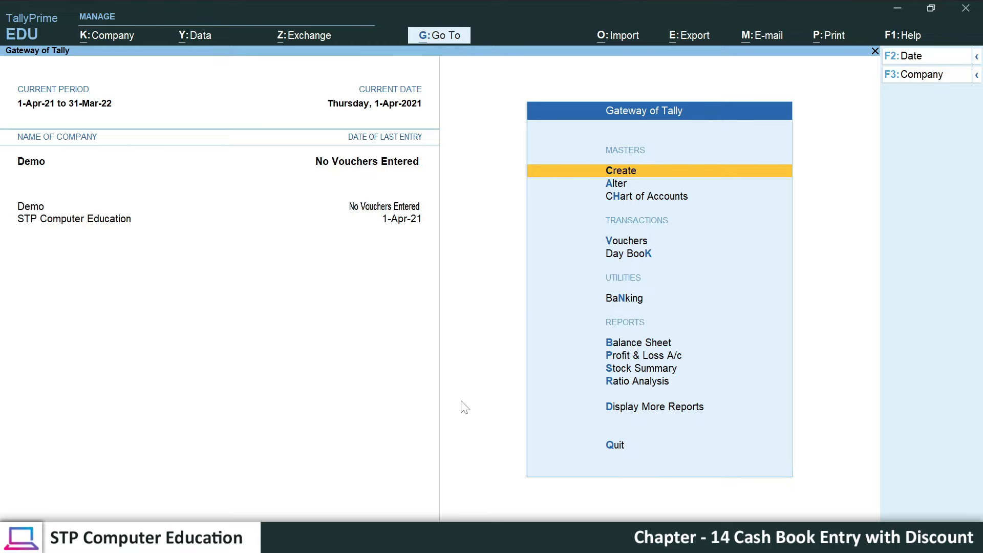
{"action": "key", "text": "alt+Tab"}
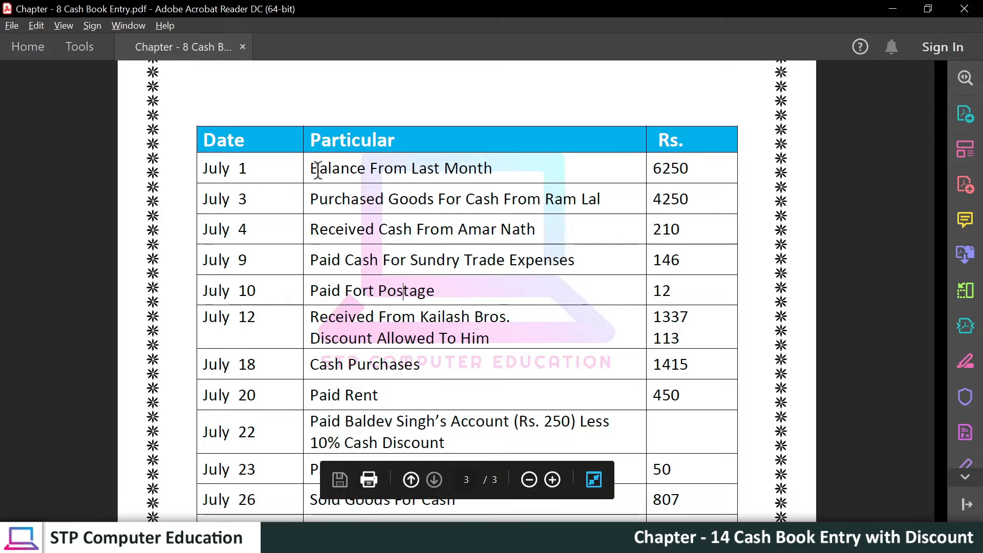
{"action": "left_click_drag", "start_coordinate": [313, 168], "coordinate": [485, 177]}
{"action": "left_click", "coordinate": [501, 176]}
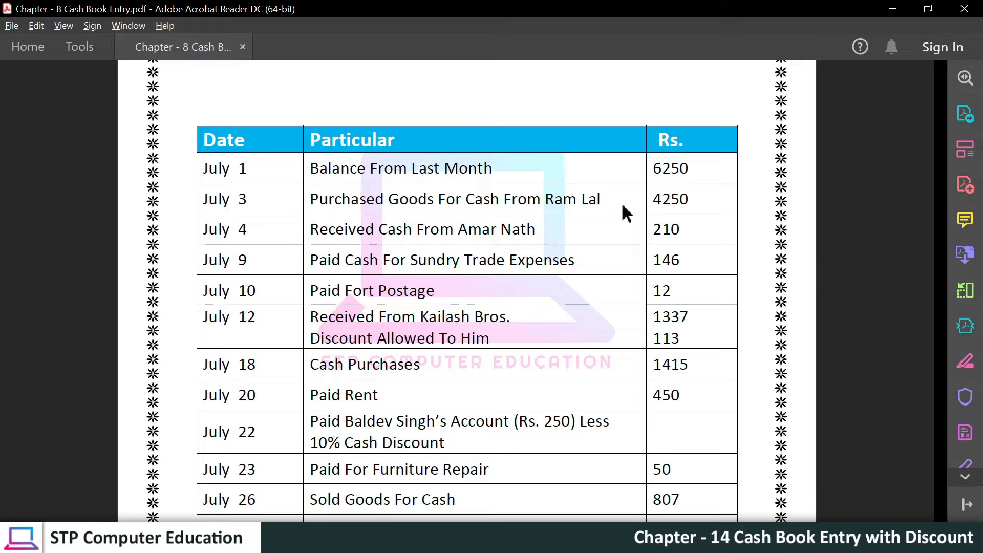
{"action": "left_click_drag", "start_coordinate": [654, 168], "coordinate": [688, 167]}
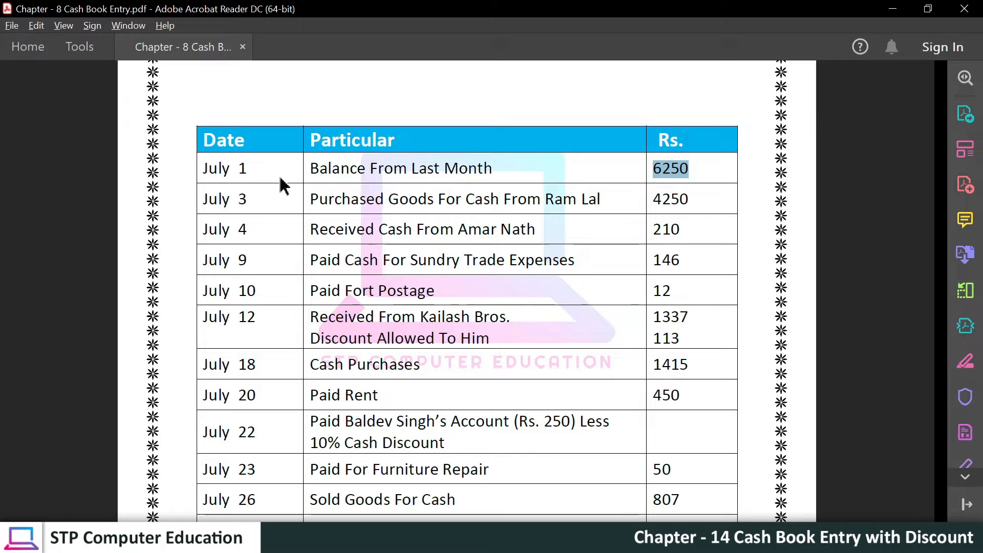
{"action": "left_click", "coordinate": [693, 177]}
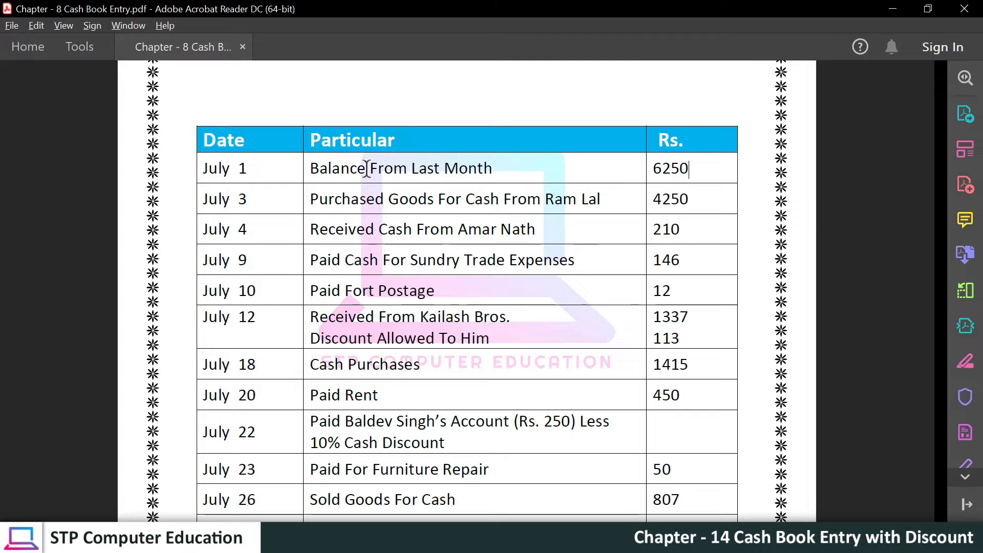
{"action": "left_click_drag", "start_coordinate": [368, 168], "coordinate": [490, 169]}
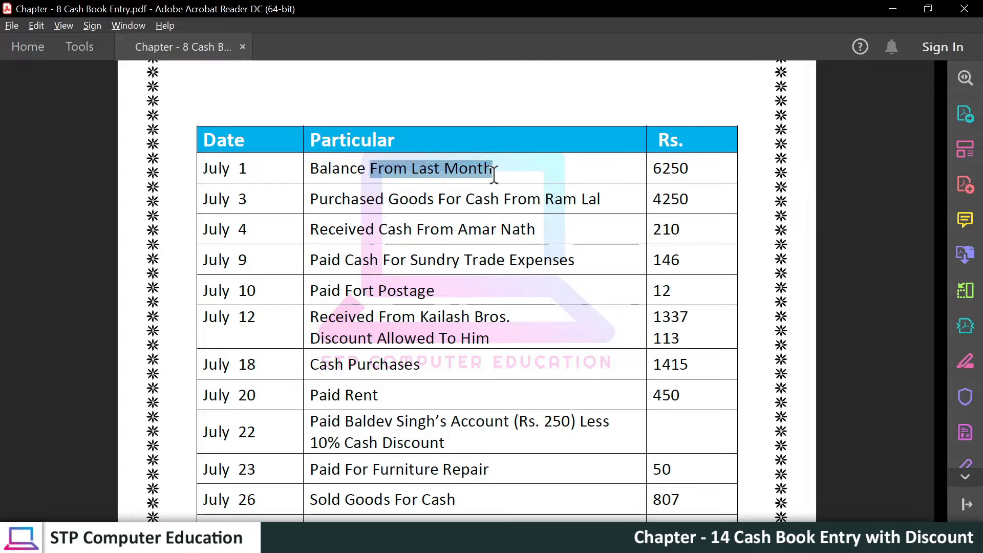
{"action": "left_click", "coordinate": [413, 172]}
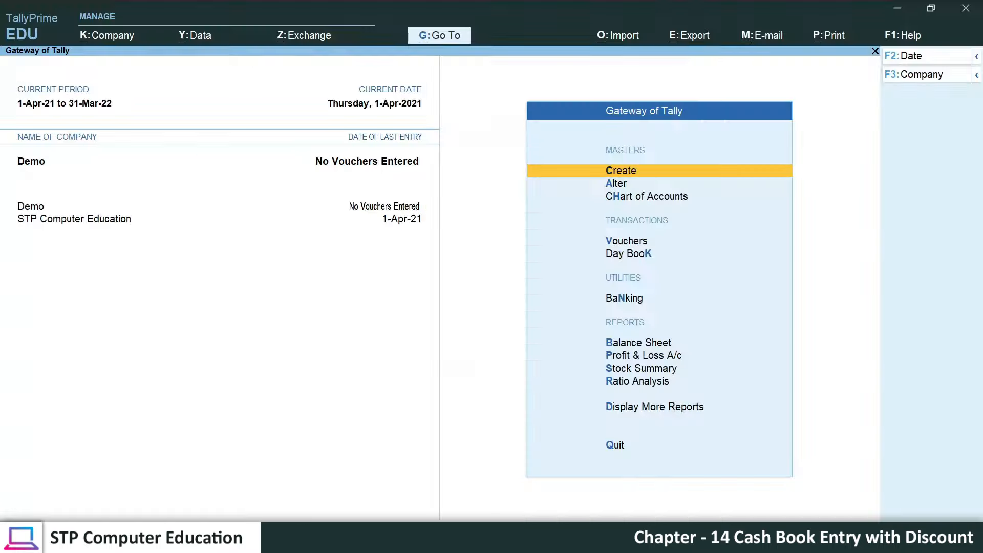
Switch to TallyPrime, view Demo's Cash/Bank Book report and return to the Gateway of Tally.
{"action": "left_click", "coordinate": [471, 537]}
{"action": "left_click", "coordinate": [444, 39]}
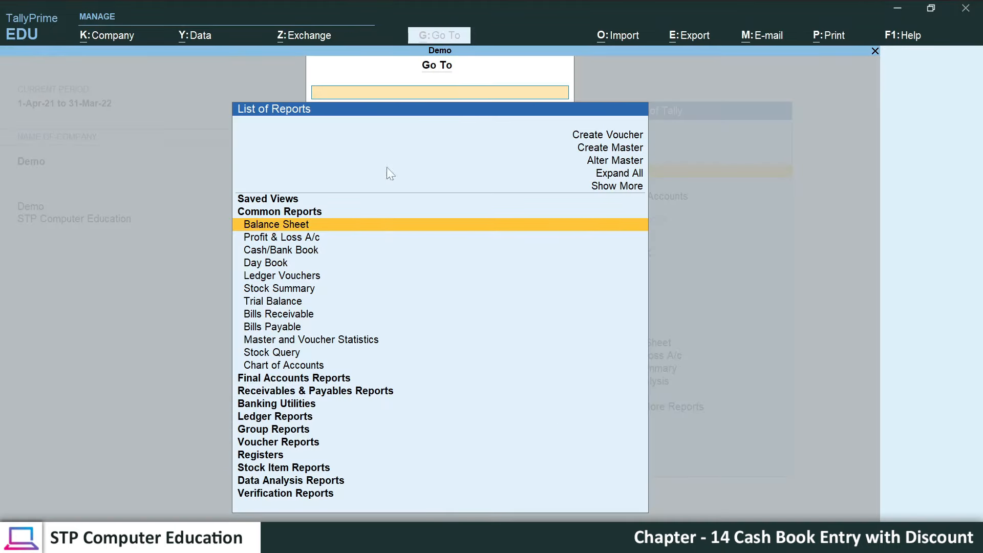
{"action": "left_click", "coordinate": [290, 252]}
{"action": "left_click", "coordinate": [290, 252]}
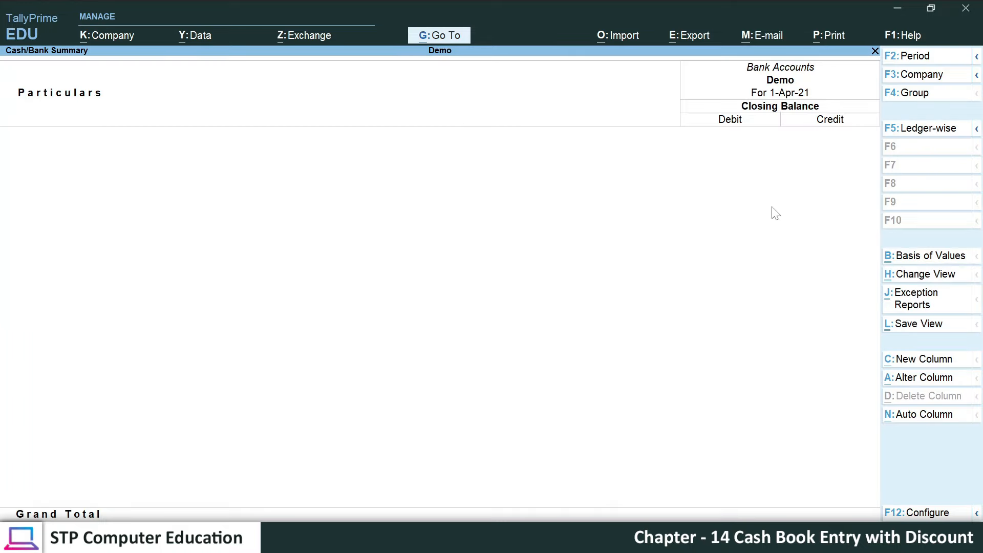
{"action": "key", "text": "Escape"}
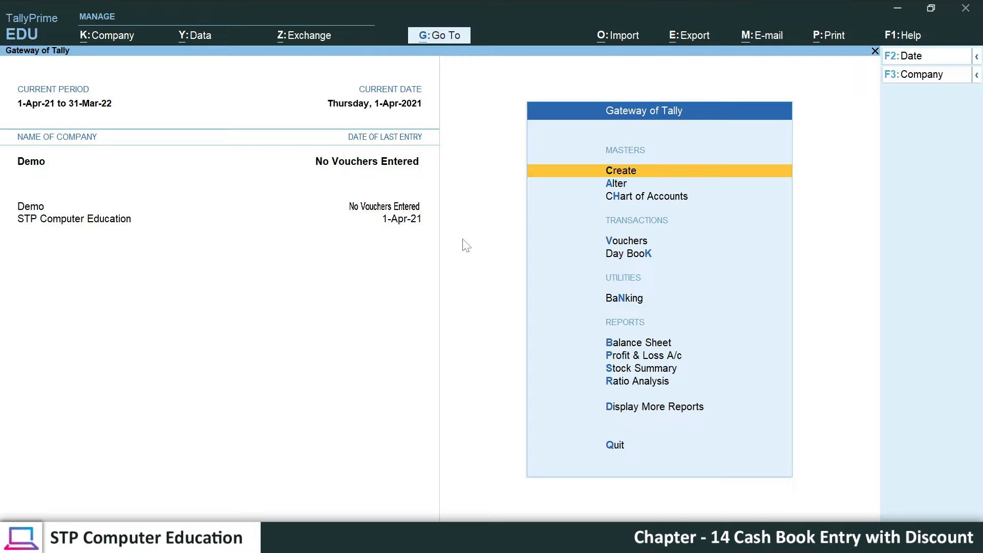
Alter the Cash ledger to have an opening balance of 6250 Dr, save it and return to the Gateway of Tally.
{"action": "key", "text": "Down"}
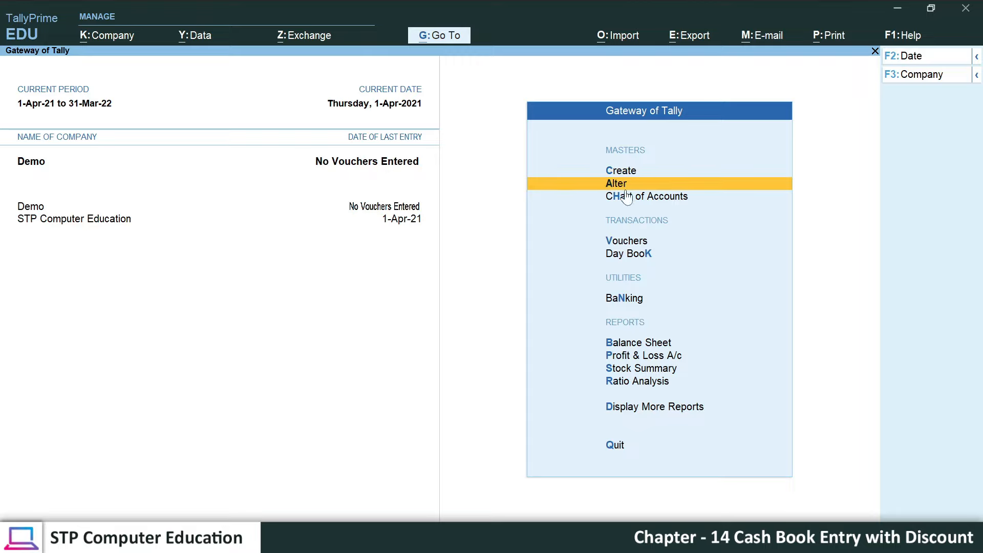
{"action": "key", "text": "Return"}
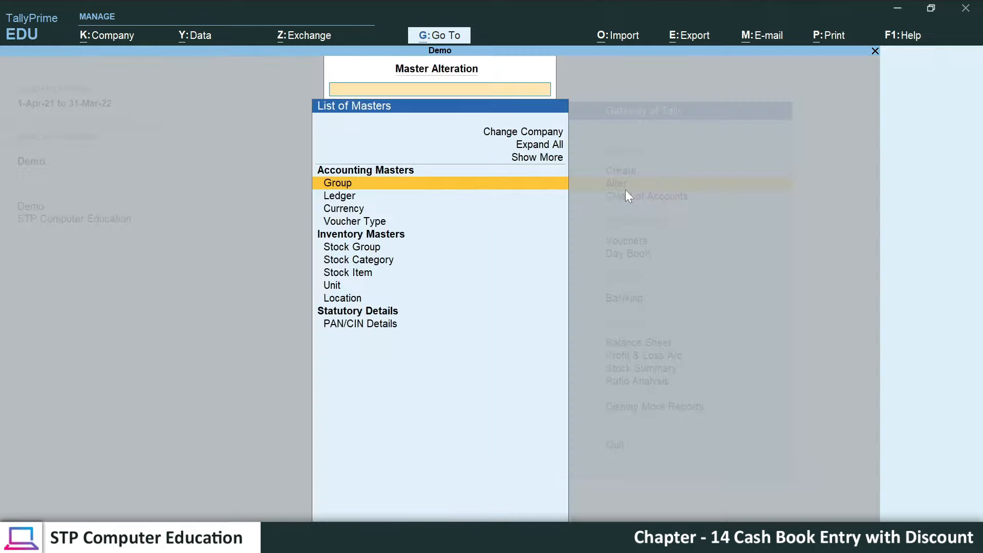
{"action": "key", "text": "Down"}
{"action": "left_click", "coordinate": [338, 200]}
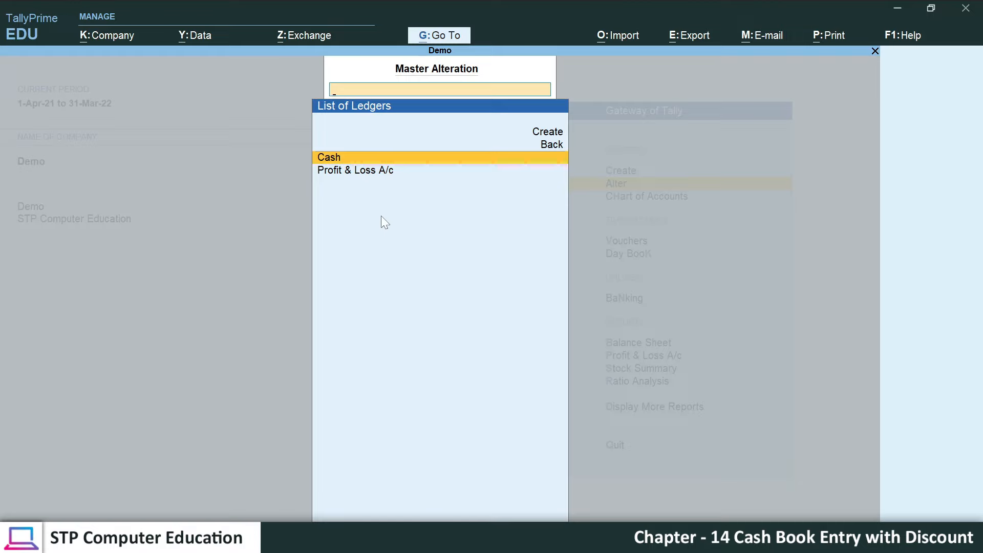
{"action": "key", "text": "Return"}
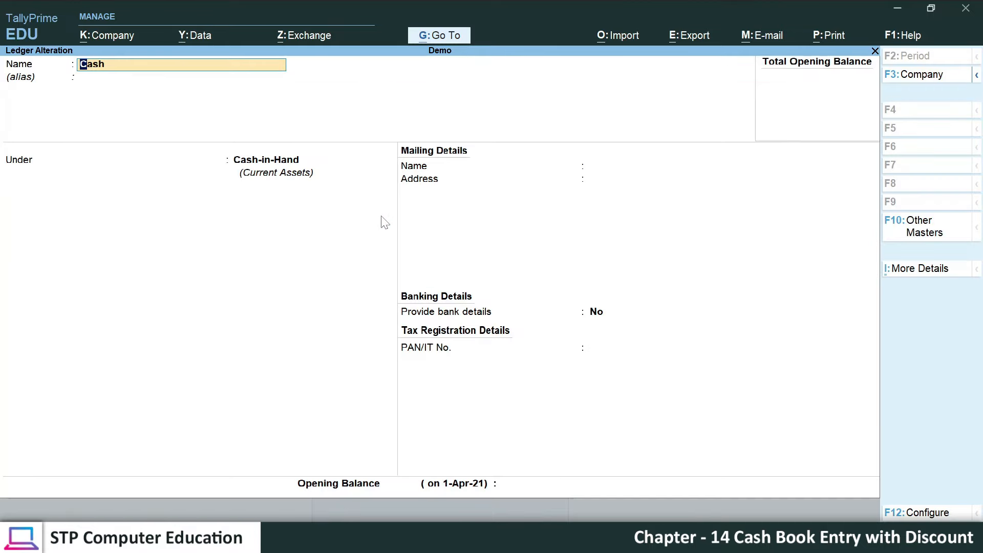
{"action": "key", "text": "Return"}
{"action": "key", "text": "Return"}
{"action": "key", "text": "Return"}
{"action": "key", "text": "Return"}
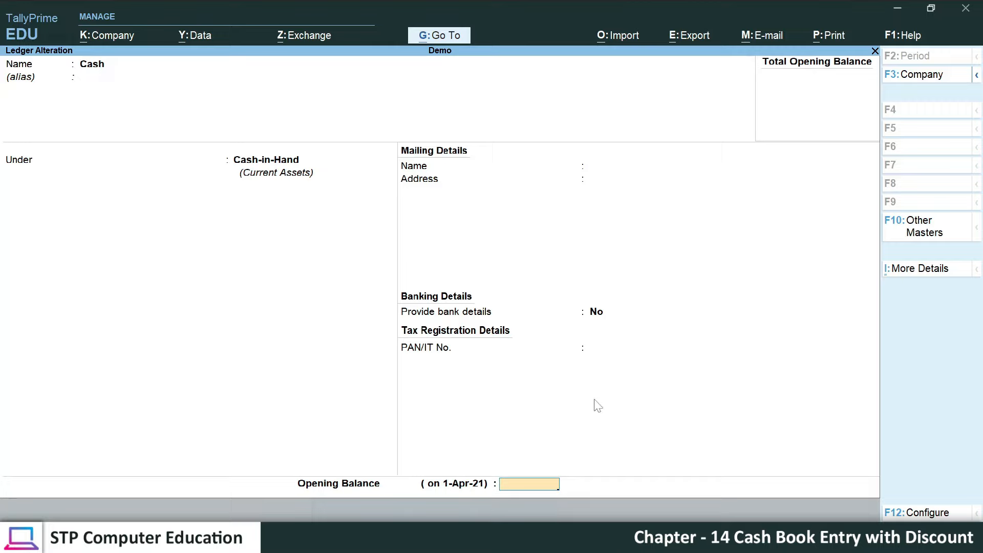
{"action": "type", "text": "6250"}
{"action": "key", "text": "Return"}
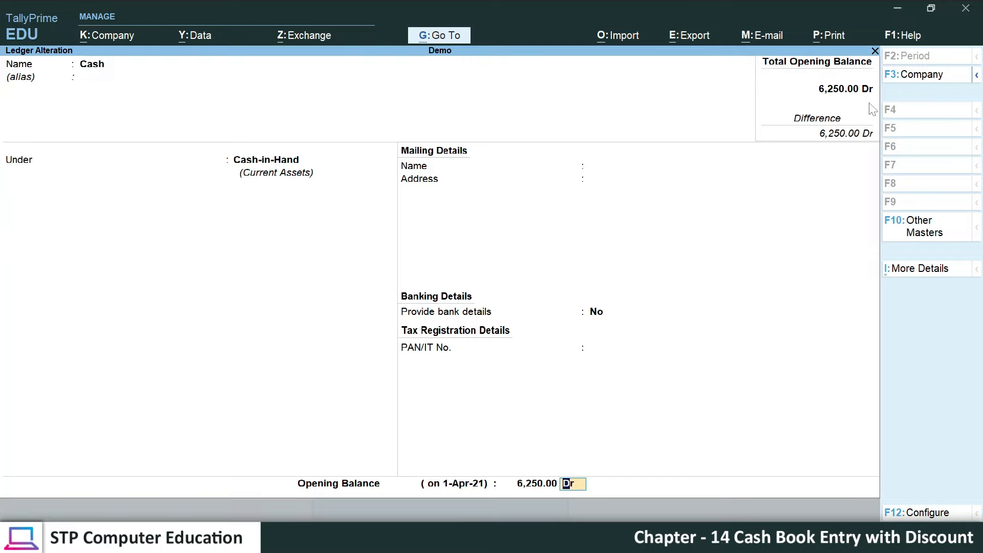
{"action": "key", "text": "Return"}
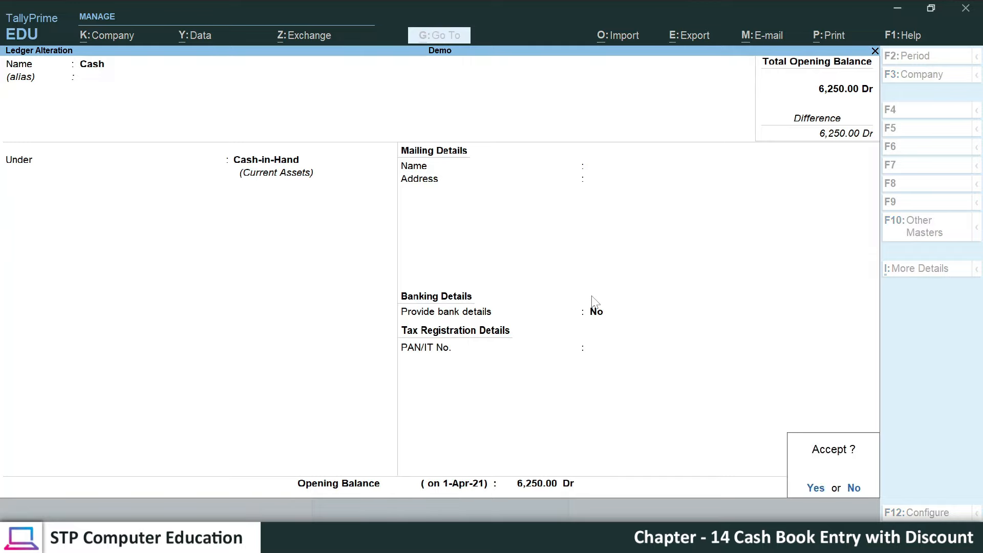
{"action": "key", "text": "Return"}
{"action": "key", "text": "Escape"}
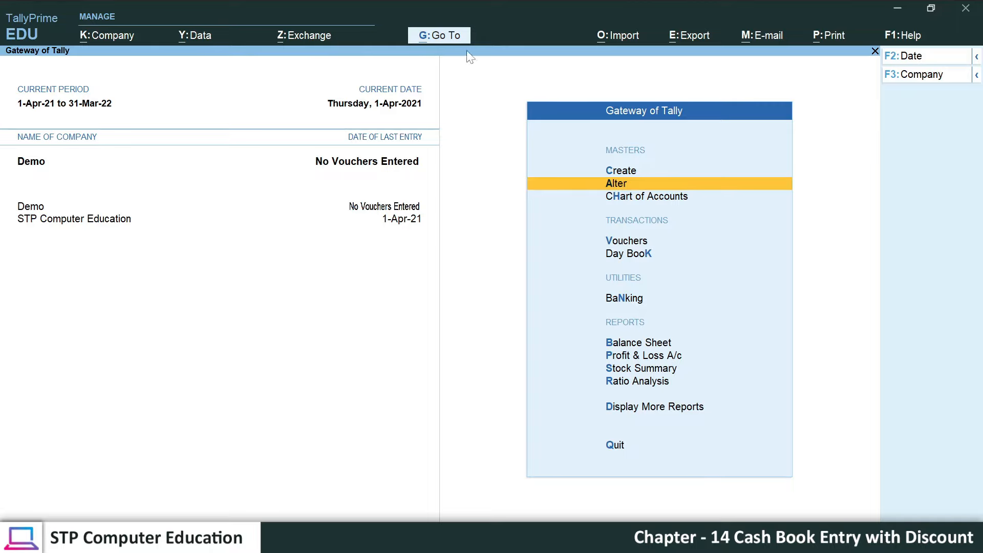
View Demo's Cash/Bank Book report, and switch to the PDF in Acrobat Reader to check the July 1 Balance From Last Month entry.
{"action": "left_click", "coordinate": [432, 35]}
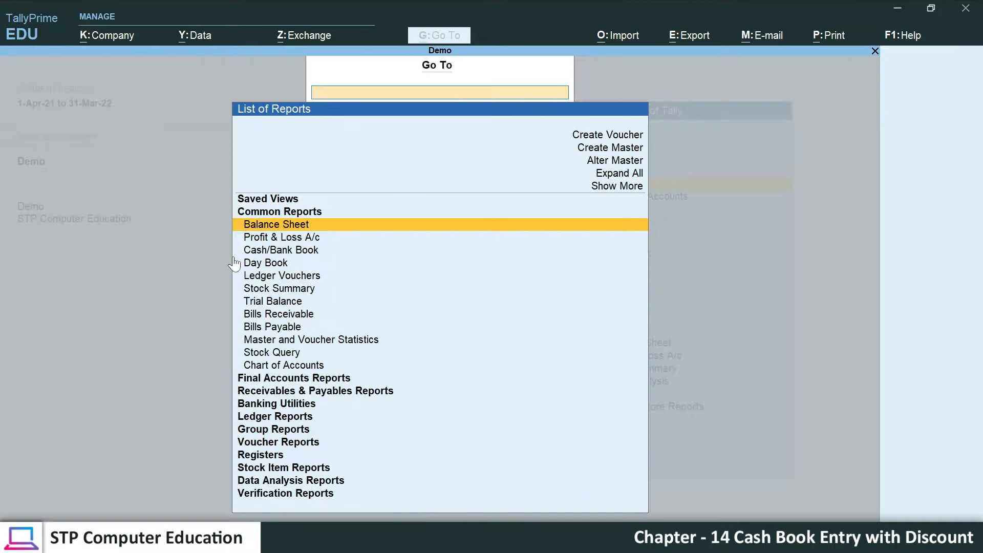
{"action": "left_click", "coordinate": [280, 251]}
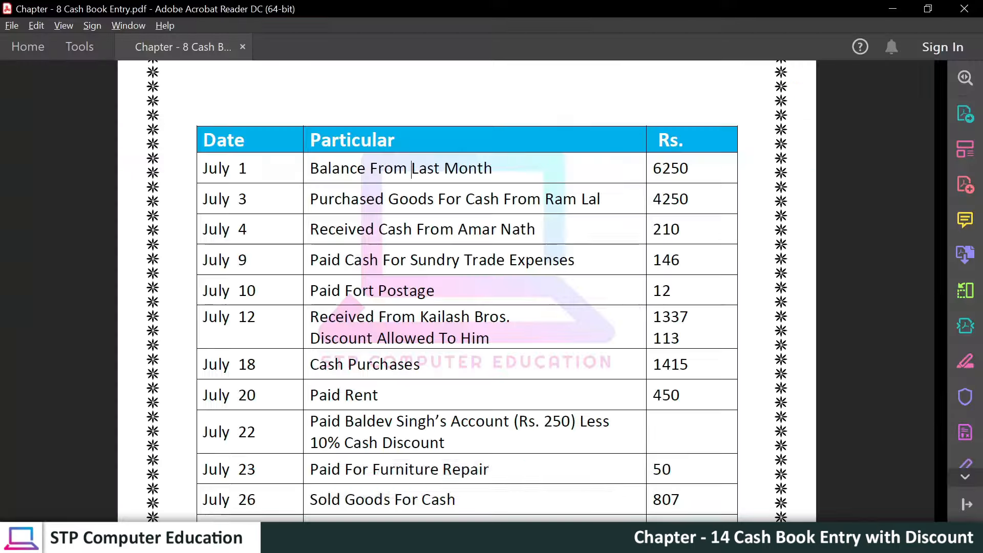
{"action": "left_click_drag", "start_coordinate": [311, 168], "coordinate": [542, 200]}
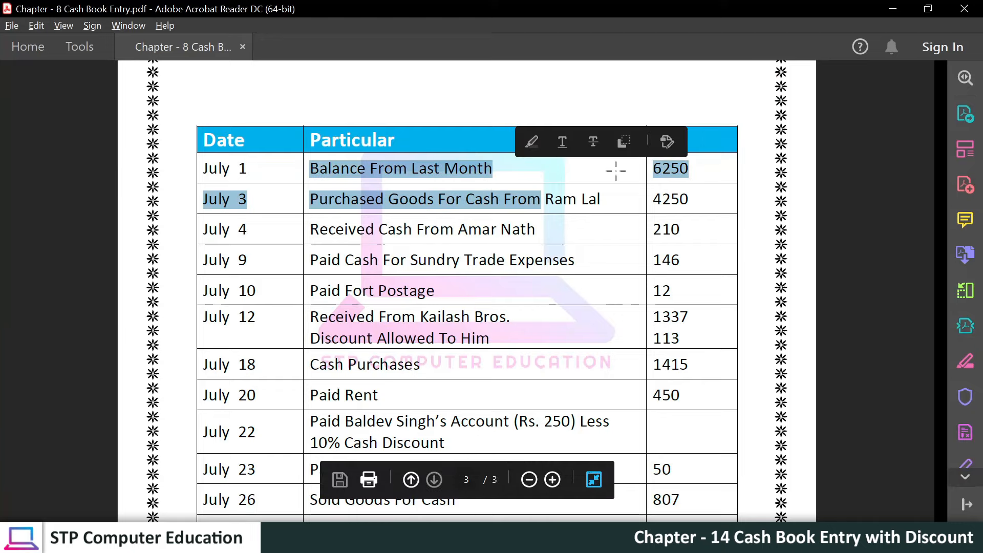
{"action": "left_click", "coordinate": [468, 170]}
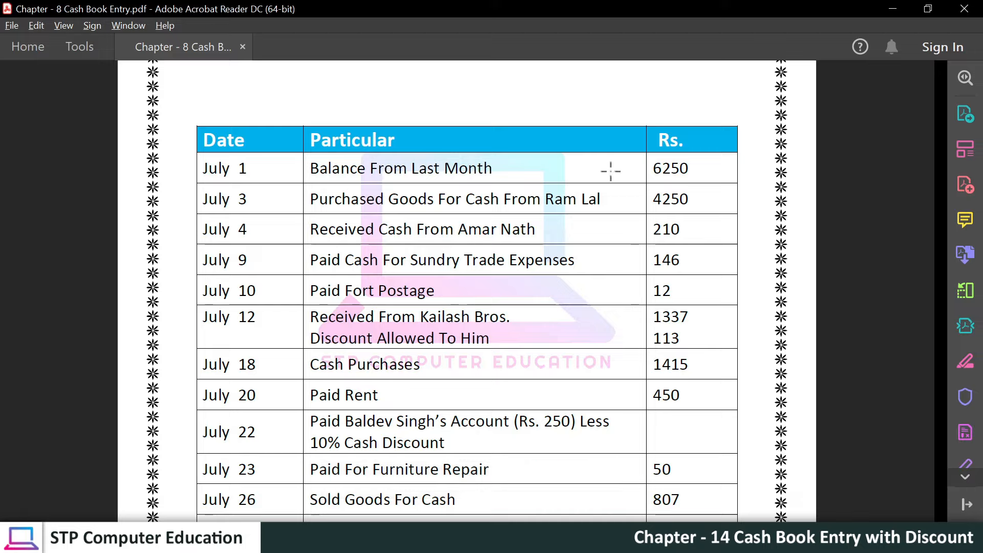
Examine the July 3 transaction in the PDF, noting the goods purchased, the cash payment and the supplier.
{"action": "left_click_drag", "start_coordinate": [322, 199], "coordinate": [510, 425]}
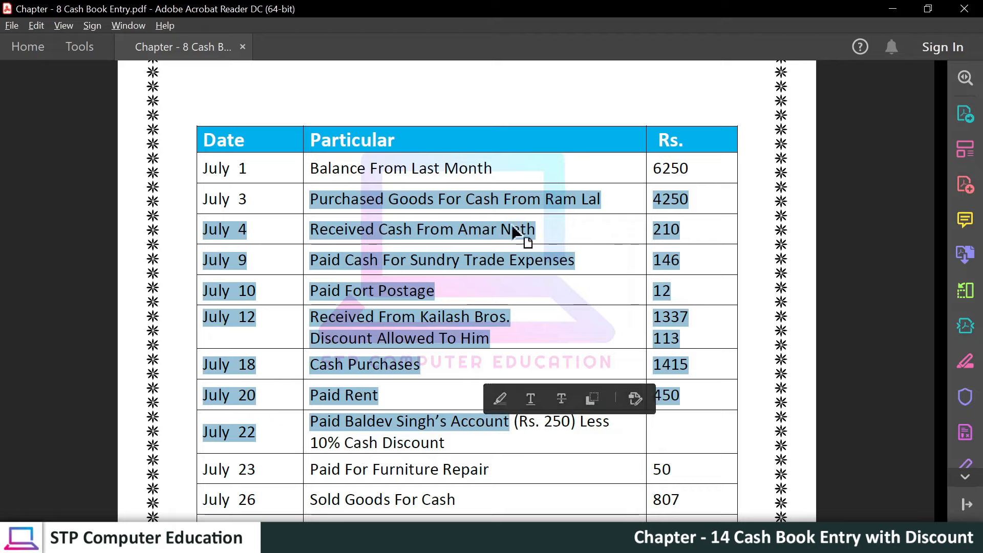
{"action": "left_click", "coordinate": [466, 209]}
{"action": "left_click_drag", "start_coordinate": [324, 202], "coordinate": [538, 205]}
{"action": "left_click", "coordinate": [452, 202]}
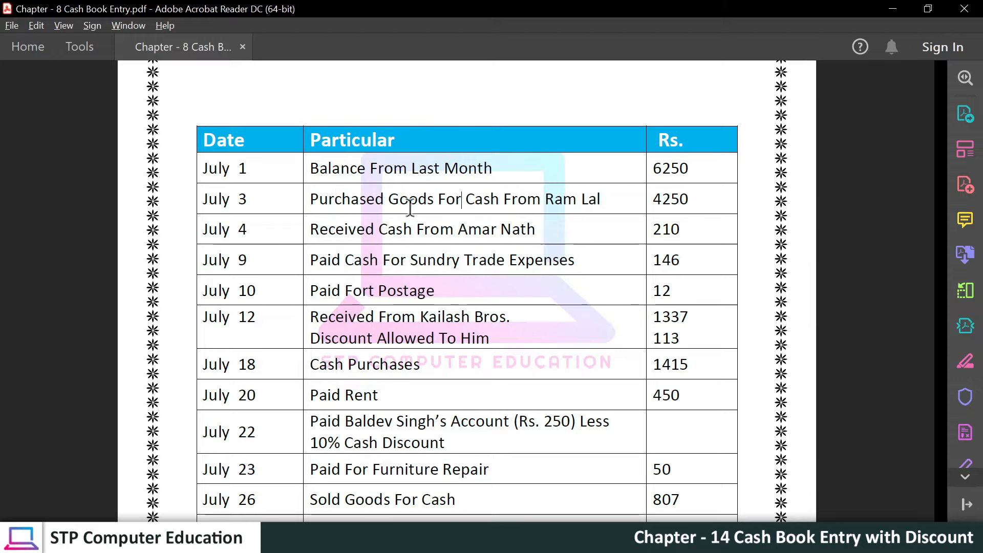
{"action": "left_click_drag", "start_coordinate": [332, 205], "coordinate": [416, 199]}
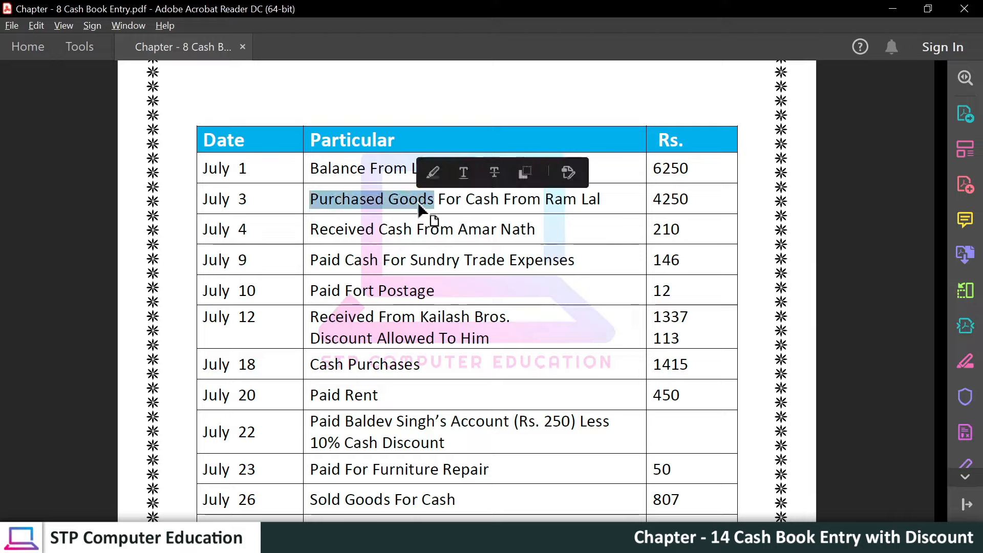
{"action": "double_click", "coordinate": [476, 199]}
{"action": "left_click_drag", "start_coordinate": [546, 199], "coordinate": [609, 203]}
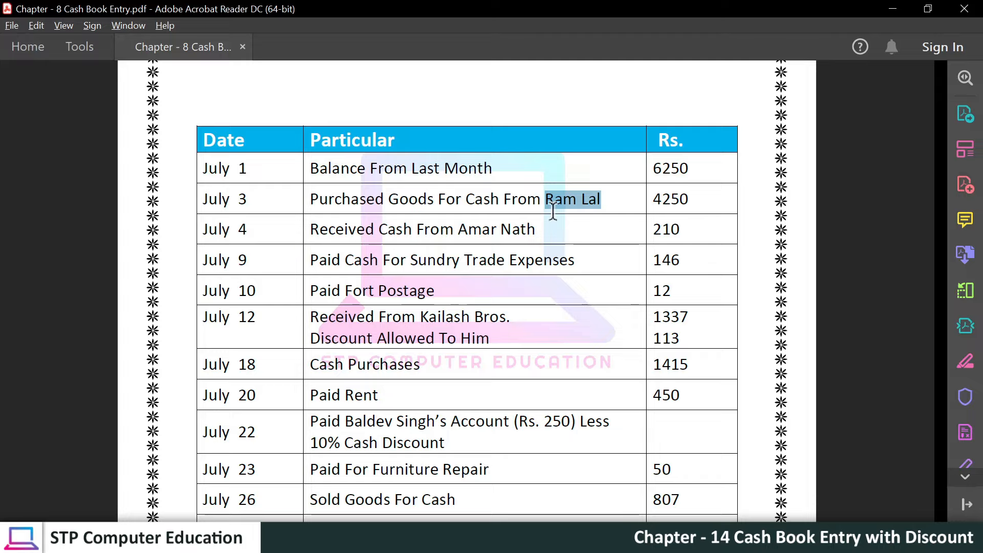
{"action": "left_click", "coordinate": [378, 204]}
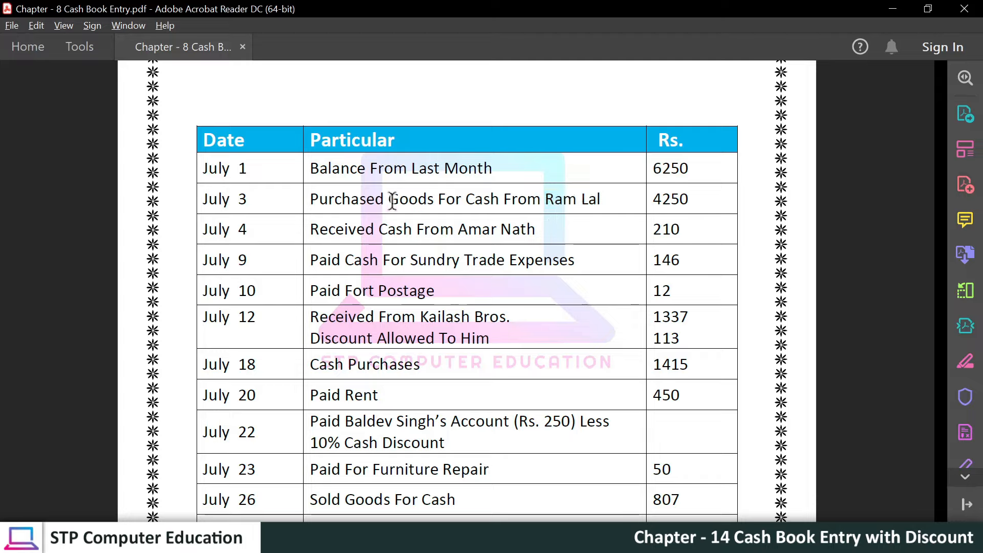
{"action": "double_click", "coordinate": [473, 200]}
{"action": "left_click_drag", "start_coordinate": [561, 206], "coordinate": [623, 202]}
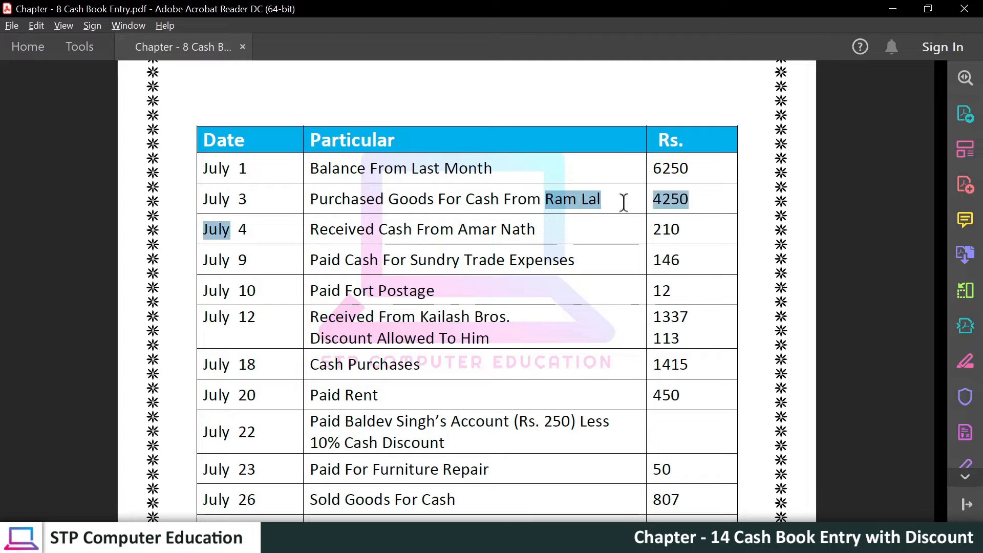
{"action": "left_click_drag", "start_coordinate": [310, 201], "coordinate": [529, 210]}
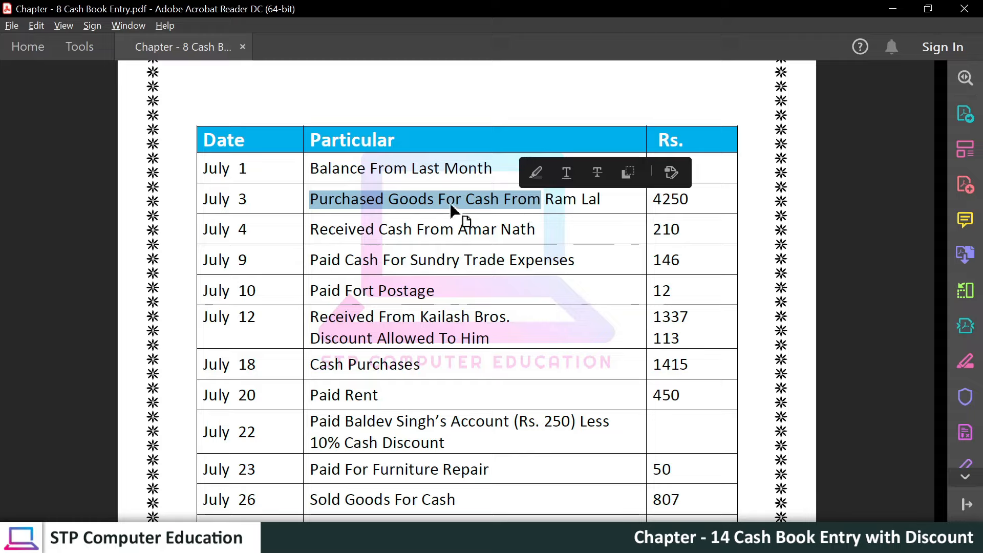
{"action": "left_click", "coordinate": [335, 201]}
{"action": "double_click", "coordinate": [392, 199]}
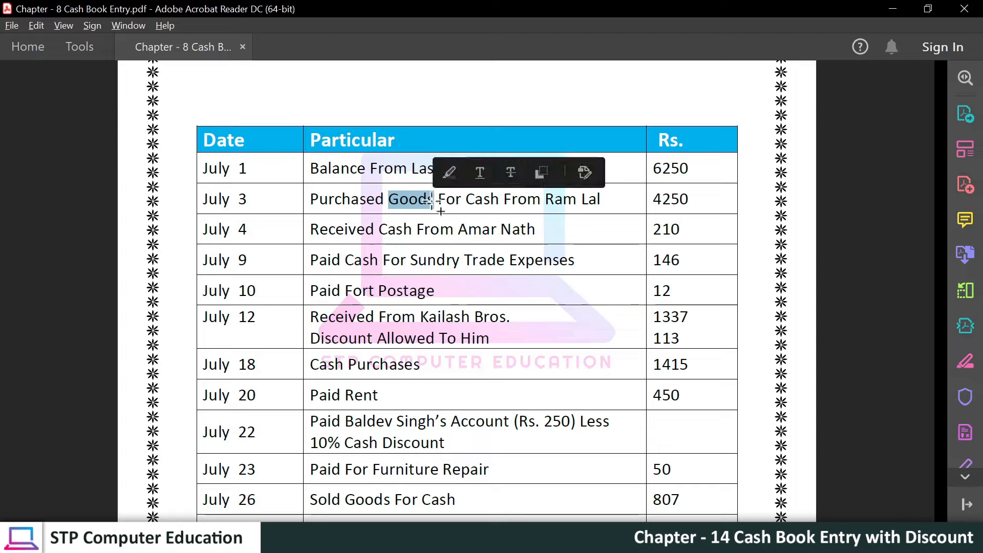
{"action": "left_click_drag", "start_coordinate": [319, 200], "coordinate": [378, 202]}
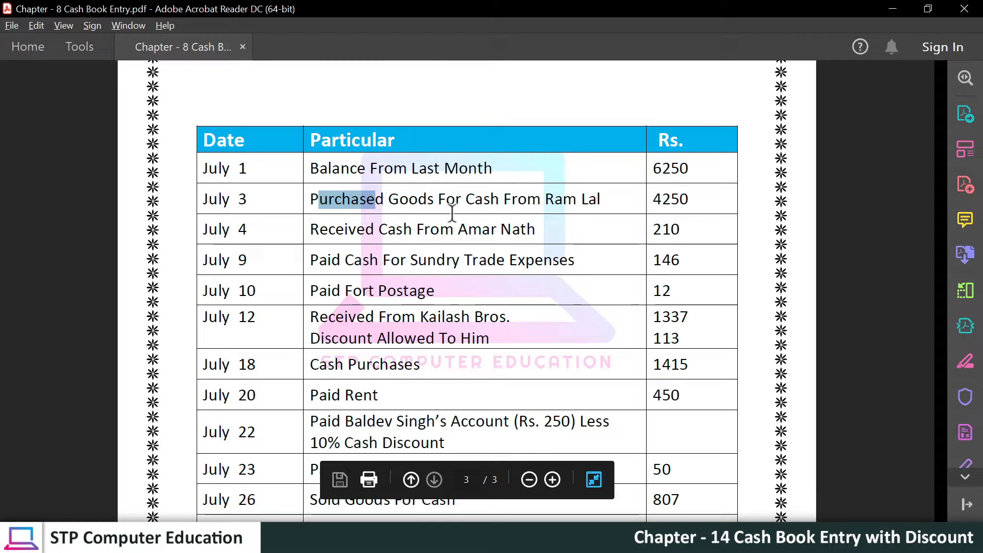
{"action": "left_click_drag", "start_coordinate": [466, 199], "coordinate": [491, 200]}
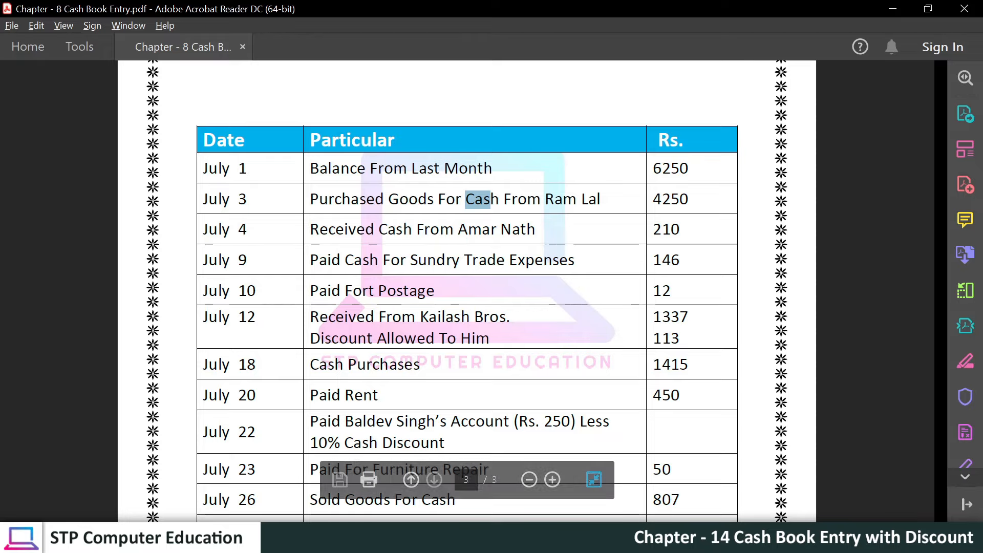
Switch to TallyPrime, leave the Cash/Bank Book report and start a new Payment voucher.
{"action": "key", "text": "alt+Tab"}
{"action": "key", "text": "Escape"}
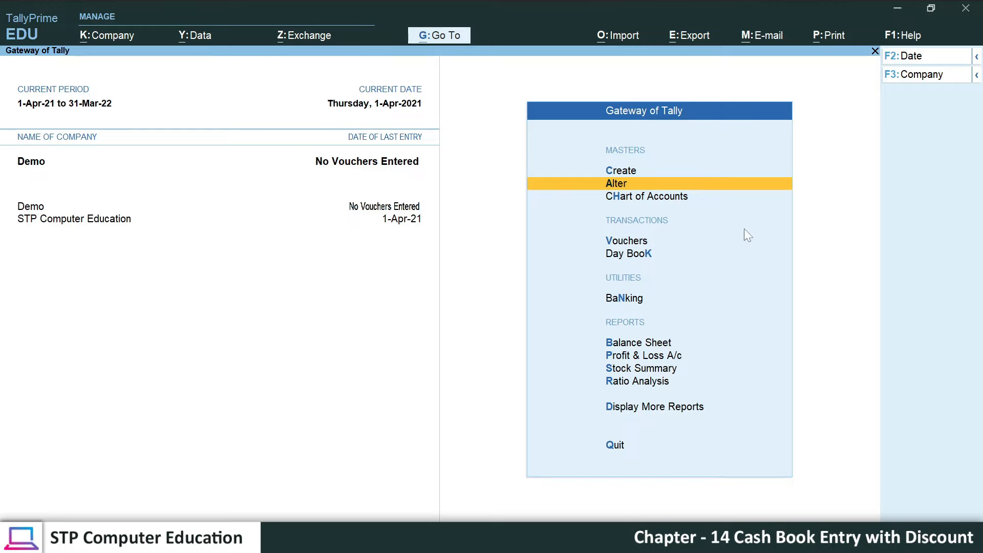
{"action": "key", "text": "Down"}
{"action": "key", "text": "Down"}
{"action": "key", "text": "Return"}
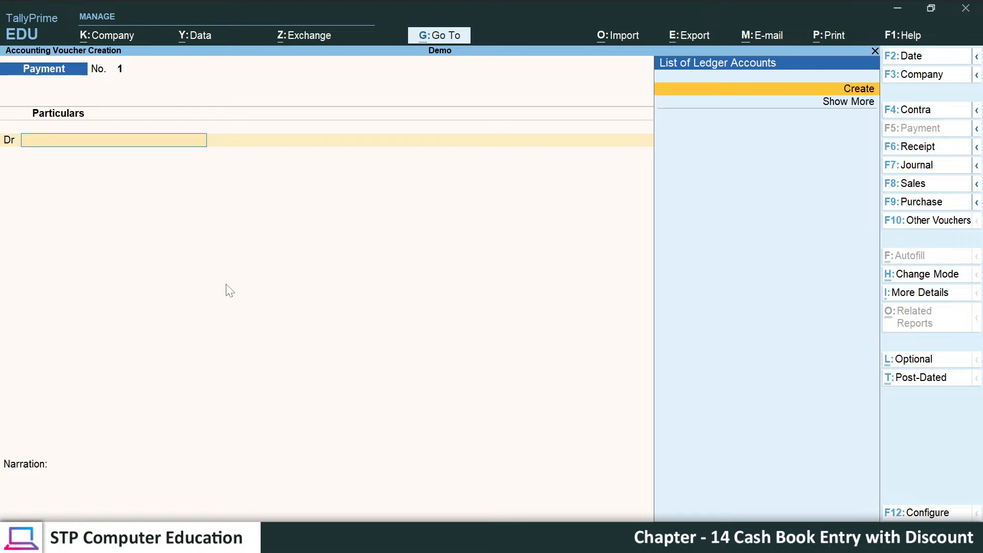
Create a Purchase A/c ledger under Purchase Accounts from within the voucher, keeping its type Not Applicable, and use it as the debit account.
{"action": "key", "text": "alt+c"}
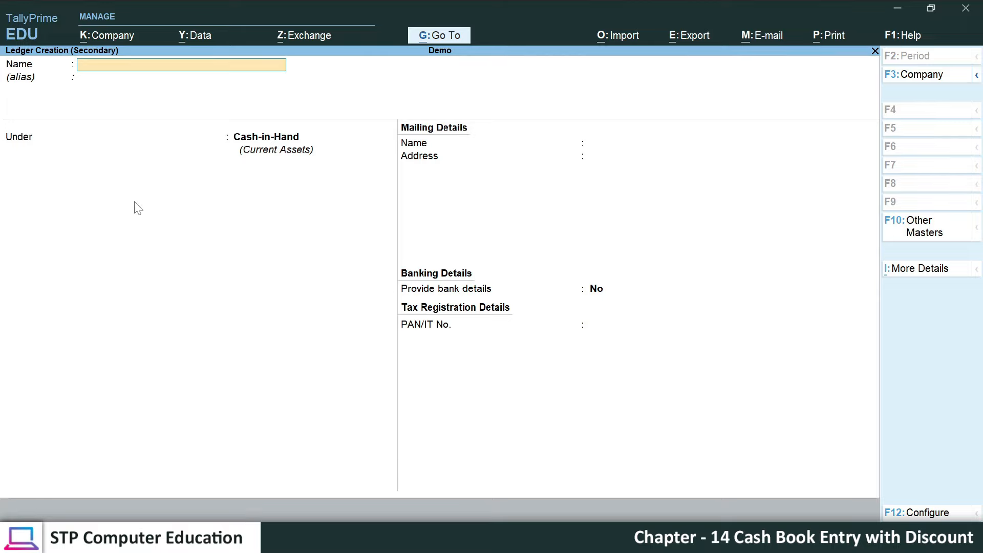
{"action": "type", "text": "Purchase A/c"}
{"action": "key", "text": "Return"}
{"action": "key", "text": "Return"}
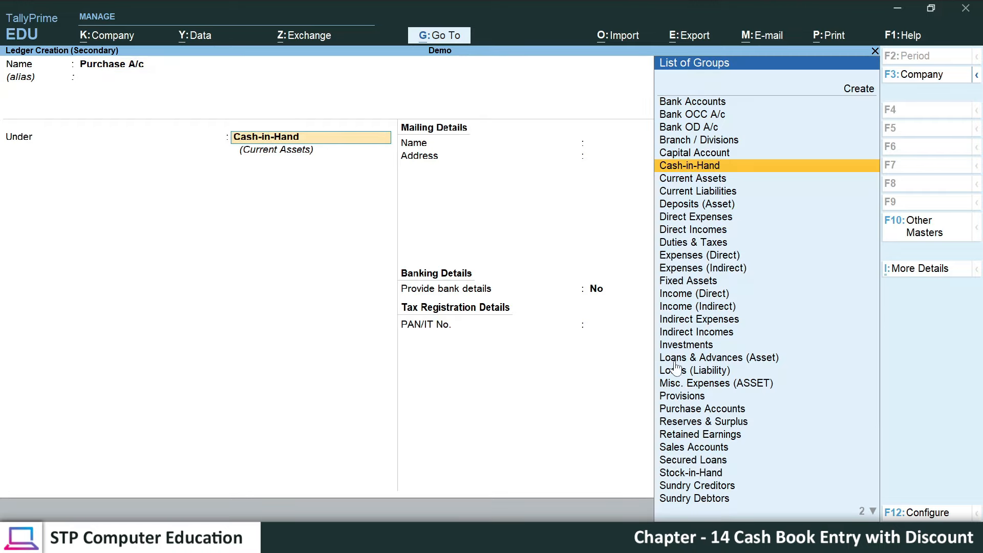
{"action": "type", "text": "P"}
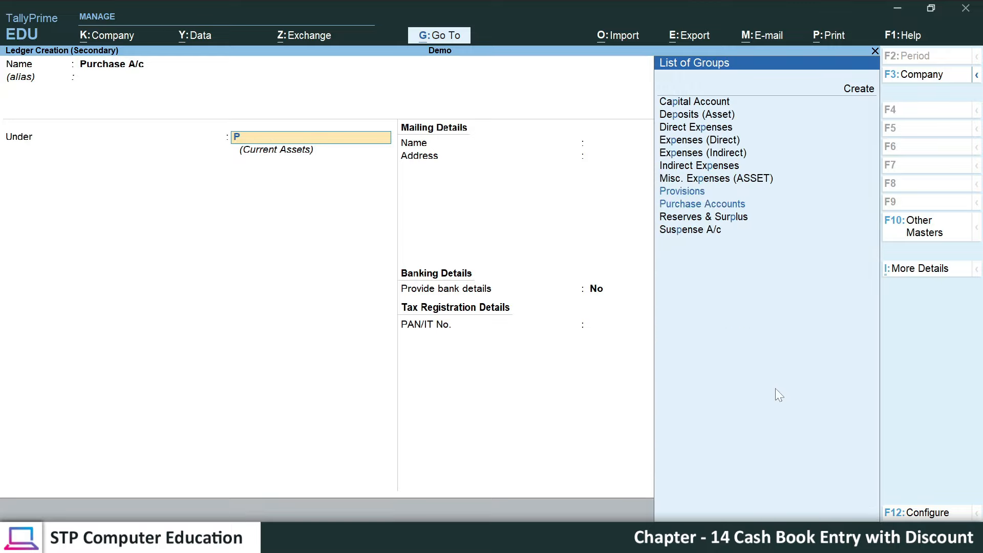
{"action": "key", "text": "Down"}
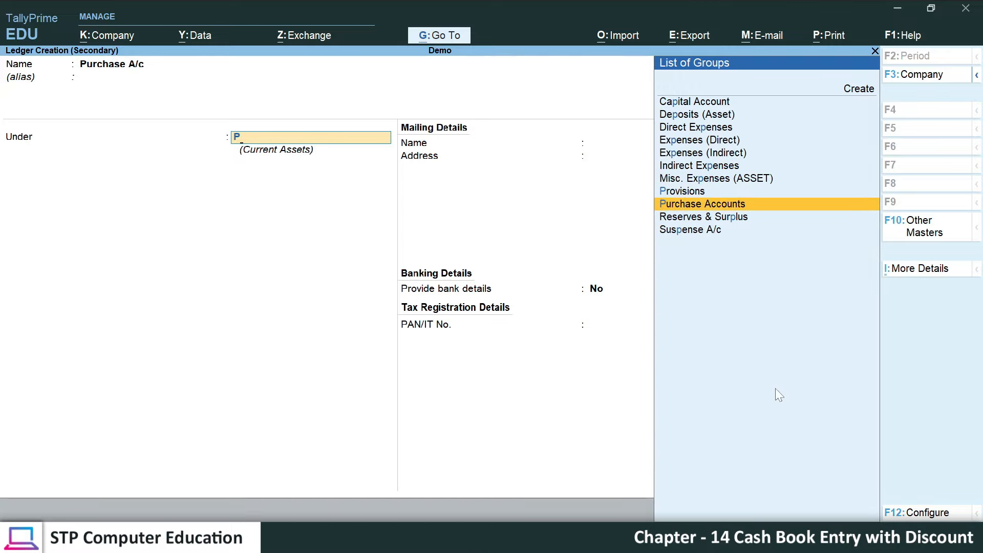
{"action": "key", "text": "Return"}
{"action": "key", "text": "Return"}
{"action": "key", "text": "Return"}
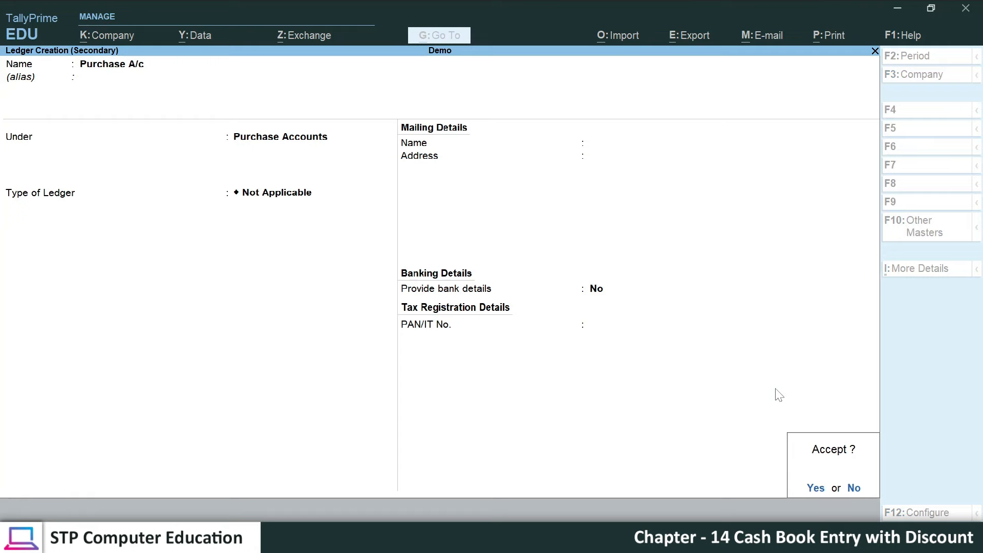
{"action": "key", "text": "Return"}
{"action": "key", "text": "Return"}
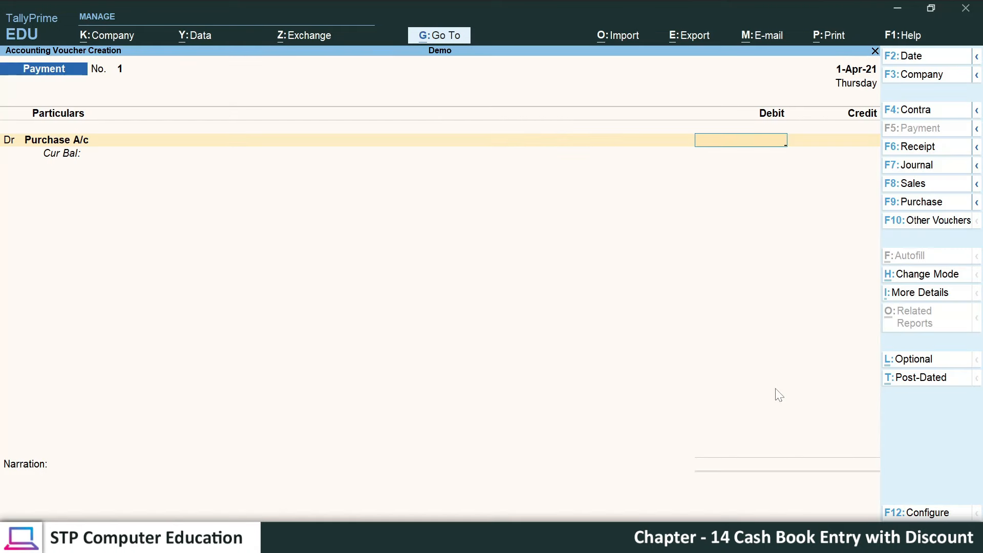
Check the July 3 amount in the PDF, debit Purchase A/c 4250, credit Cash 4250 and save the Payment voucher without narration.
{"action": "key", "text": "alt+Tab"}
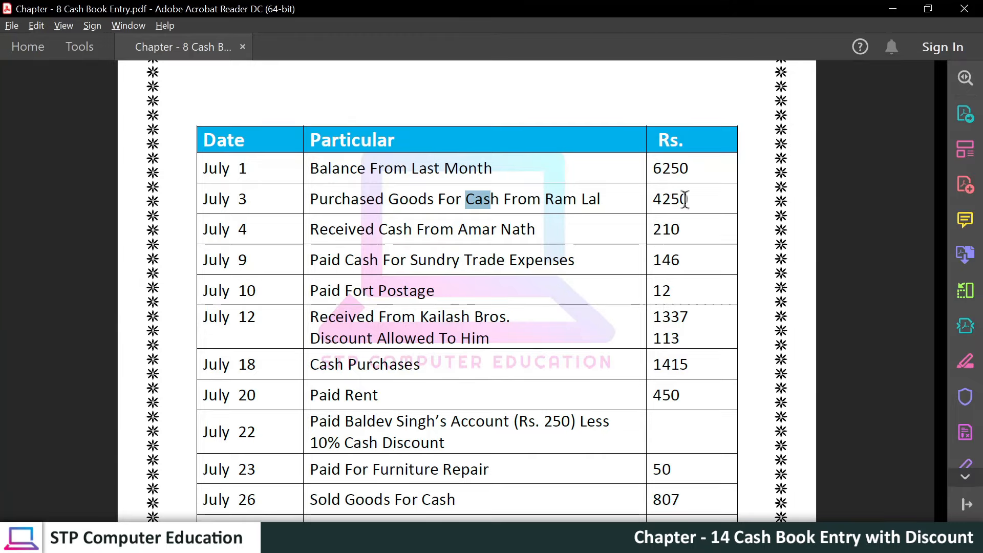
{"action": "key", "text": "alt+Tab"}
{"action": "type", "text": "4250"}
{"action": "key", "text": "Return"}
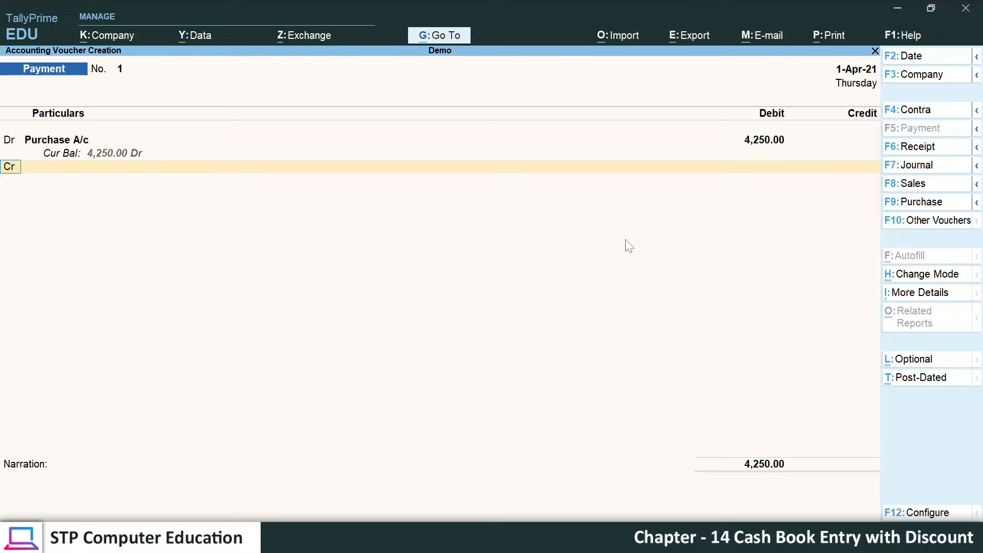
{"action": "key", "text": "Return"}
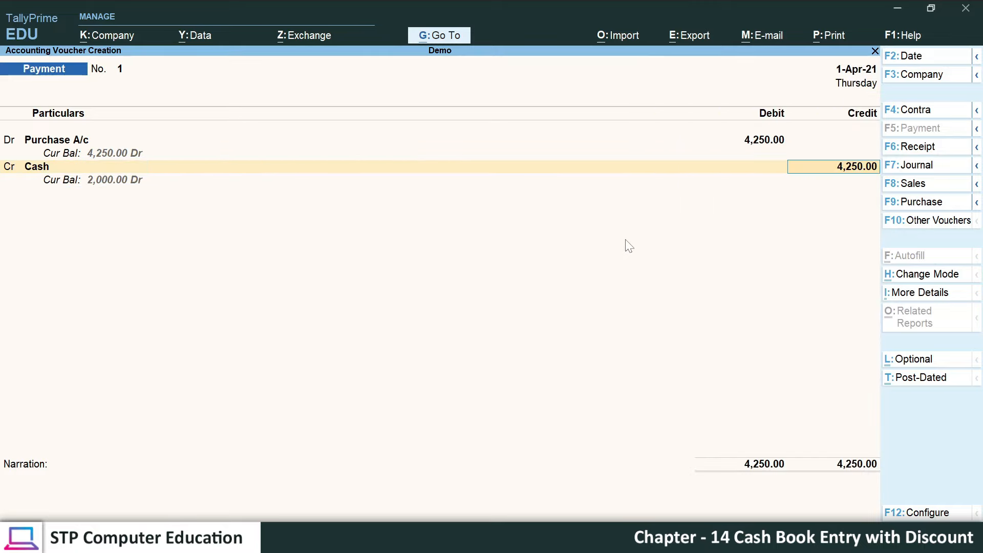
{"action": "key", "text": "Return"}
{"action": "key", "text": "Return"}
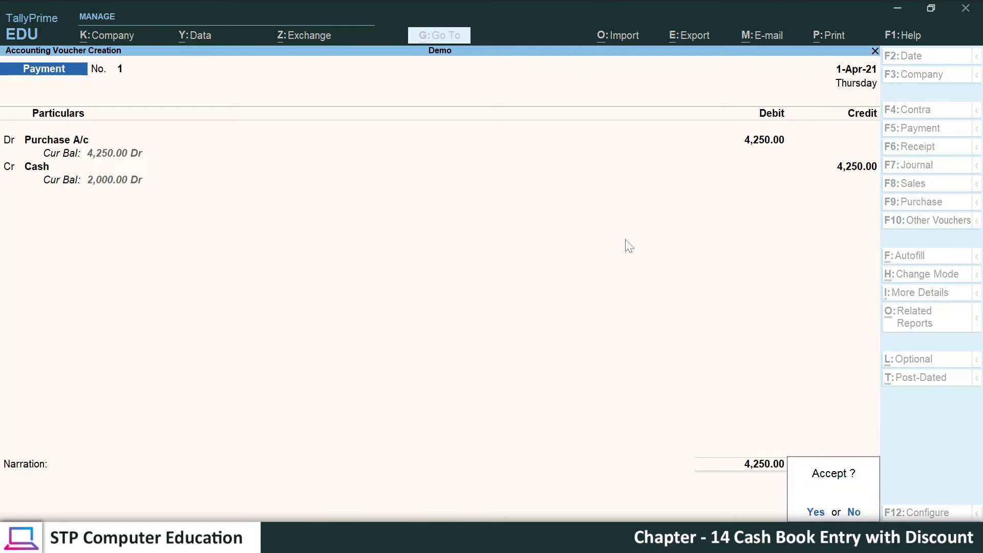
{"action": "key", "text": "Return"}
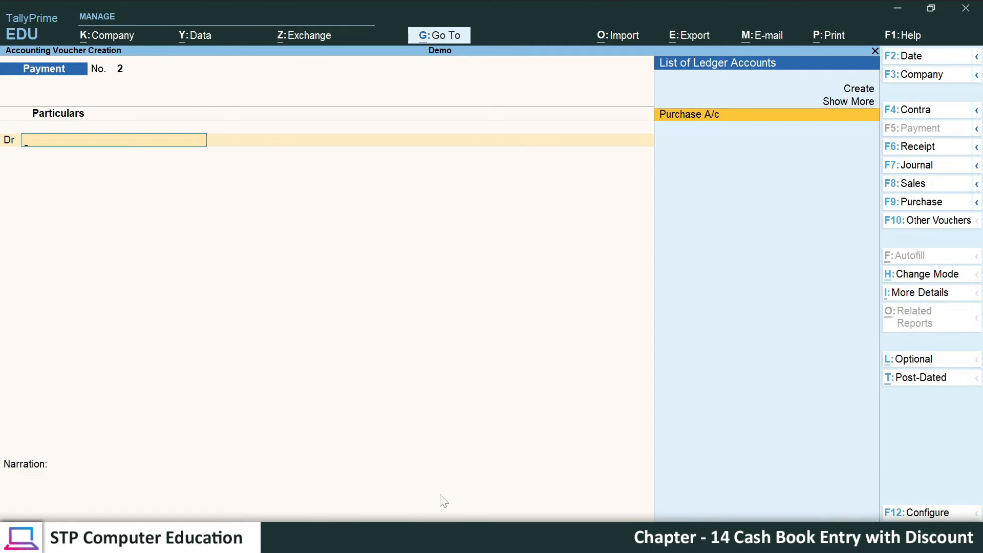
Examine the July 4 cash receipt in the PDF and switch TallyPrime from the Payment voucher to a new Receipt voucher.
{"action": "key", "text": "alt+Tab"}
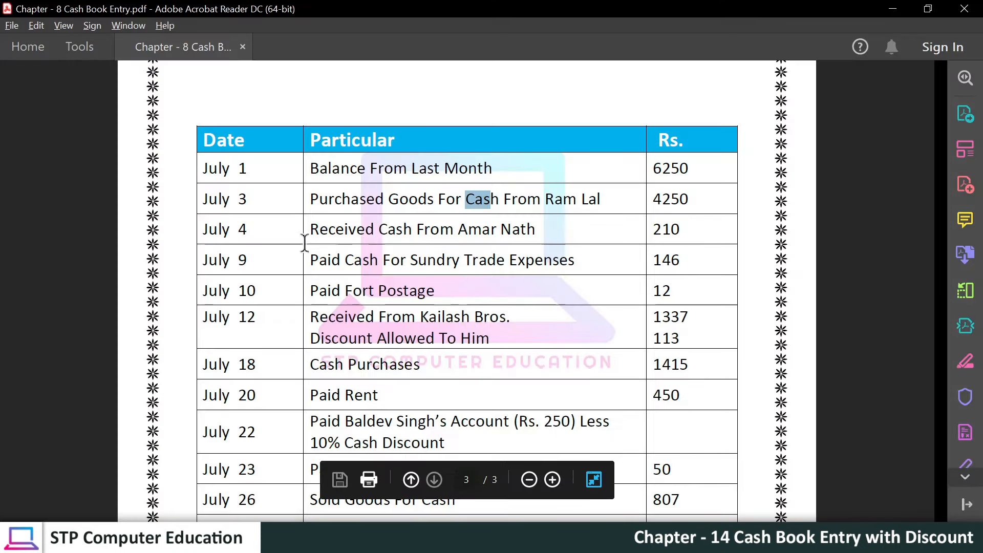
{"action": "left_click_drag", "start_coordinate": [321, 230], "coordinate": [538, 235]}
{"action": "left_click", "coordinate": [539, 233]}
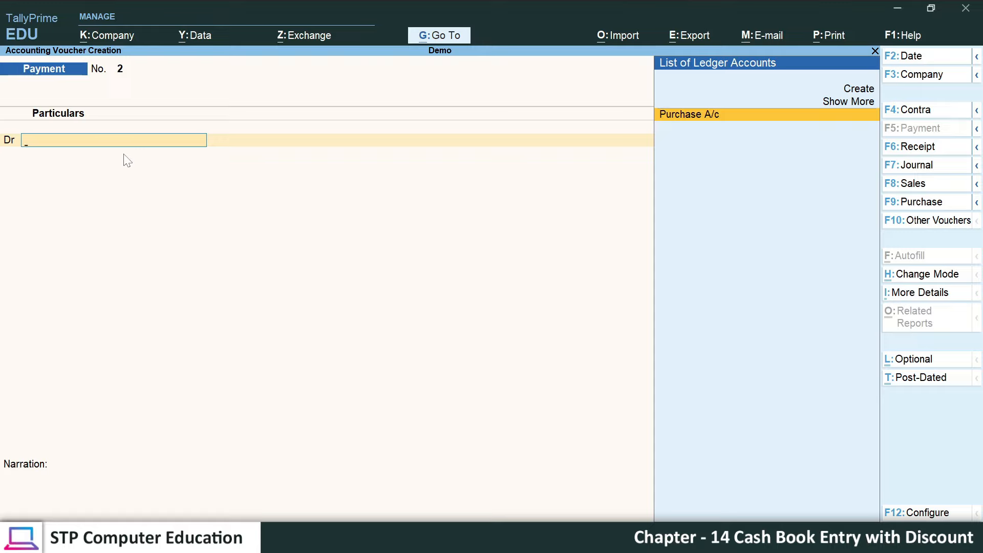
{"action": "key", "text": "F6"}
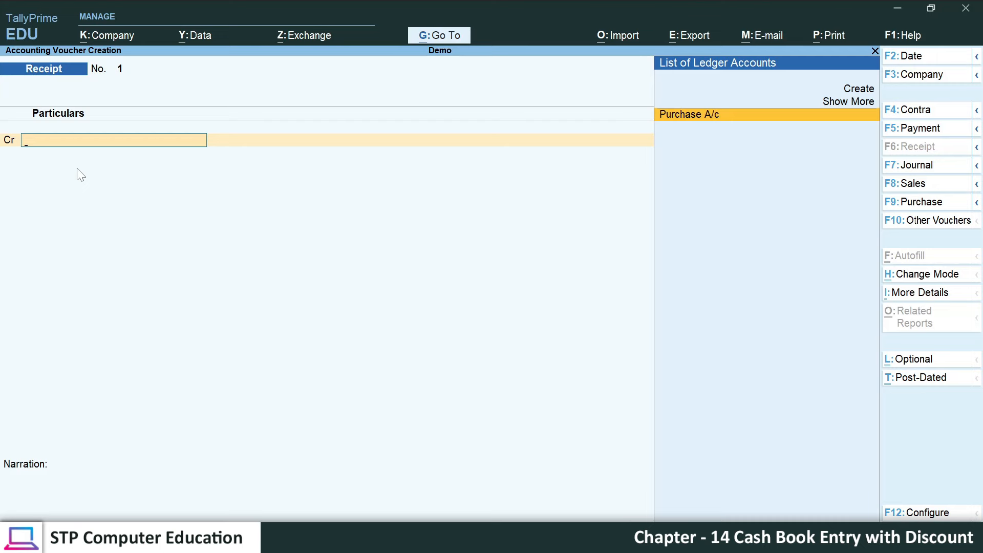
{"action": "key", "text": "alt+Tab"}
{"action": "left_click_drag", "start_coordinate": [326, 233], "coordinate": [537, 229]}
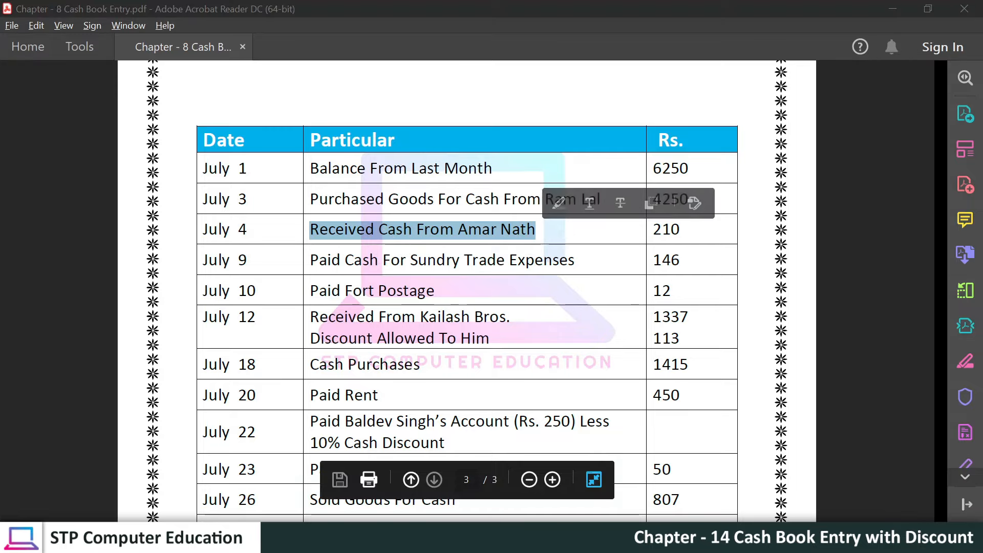
{"action": "key", "text": "alt+Tab"}
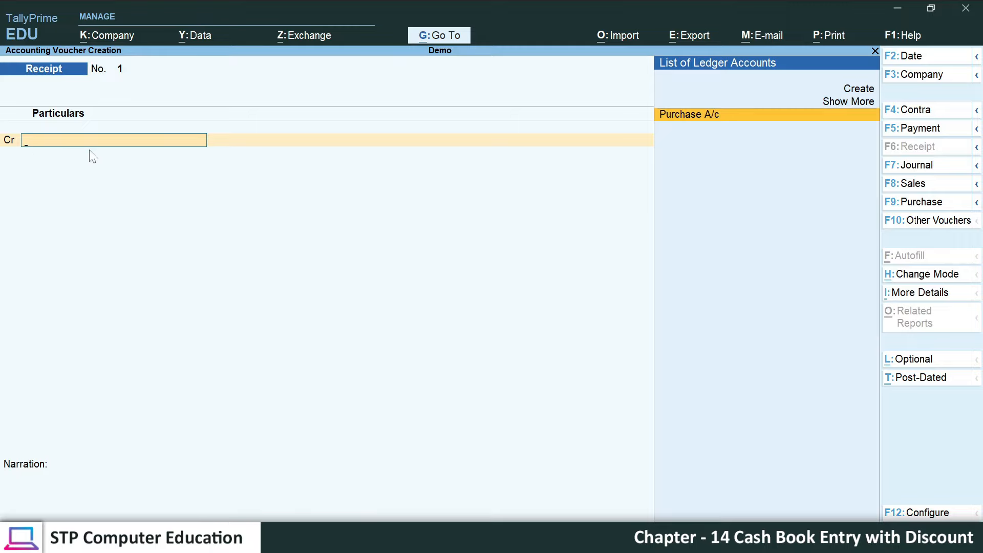
Start a new ledger from within the Receipt voucher, named after the July 4 payer with the suffix A/c, and group it under Sundry Debtors.
{"action": "key", "text": "alt+c"}
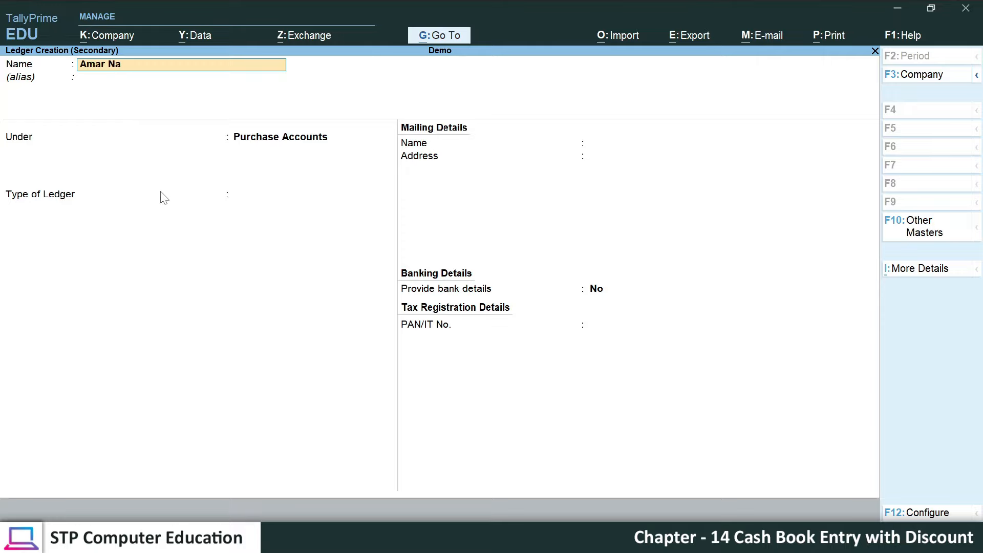
{"action": "type", "text": "Amar Nah"}
{"action": "key", "text": "BackSpace"}
{"action": "type", "text": "th A/c"}
{"action": "key", "text": "Return"}
{"action": "key", "text": "Return"}
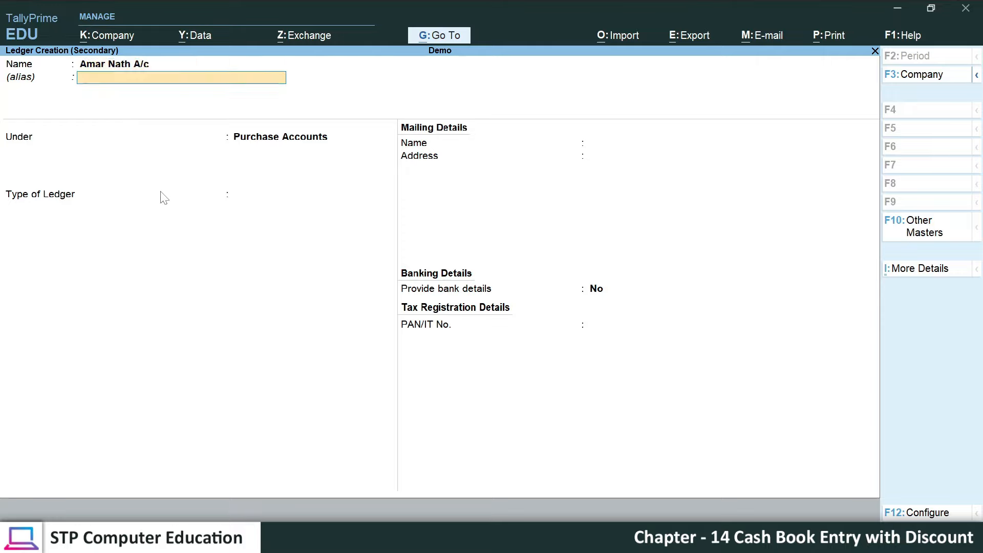
{"action": "key", "text": "Down"}
{"action": "key", "text": "Down"}
{"action": "key", "text": "Down"}
{"action": "key", "text": "Down"}
{"action": "key", "text": "Down"}
{"action": "key", "text": "Down"}
{"action": "key", "text": "Down"}
{"action": "key", "text": "Down"}
{"action": "key", "text": "Down"}
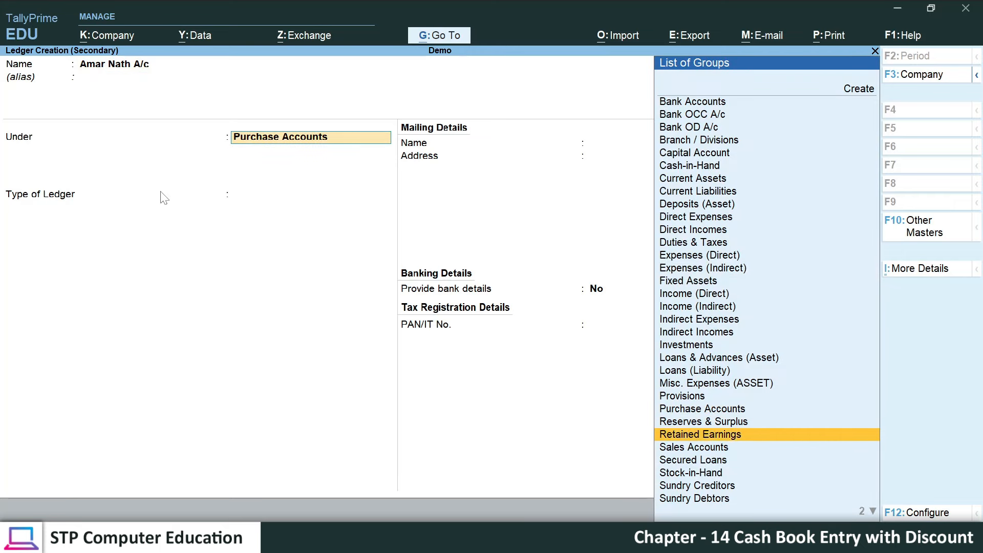
{"action": "key", "text": "Up"}
{"action": "key", "text": "Up"}
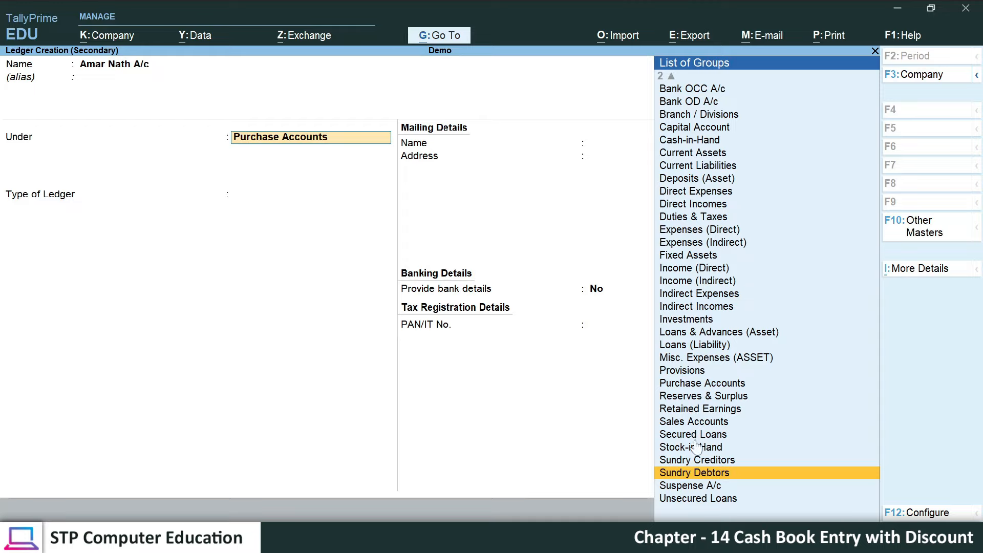
{"action": "key", "text": "Return"}
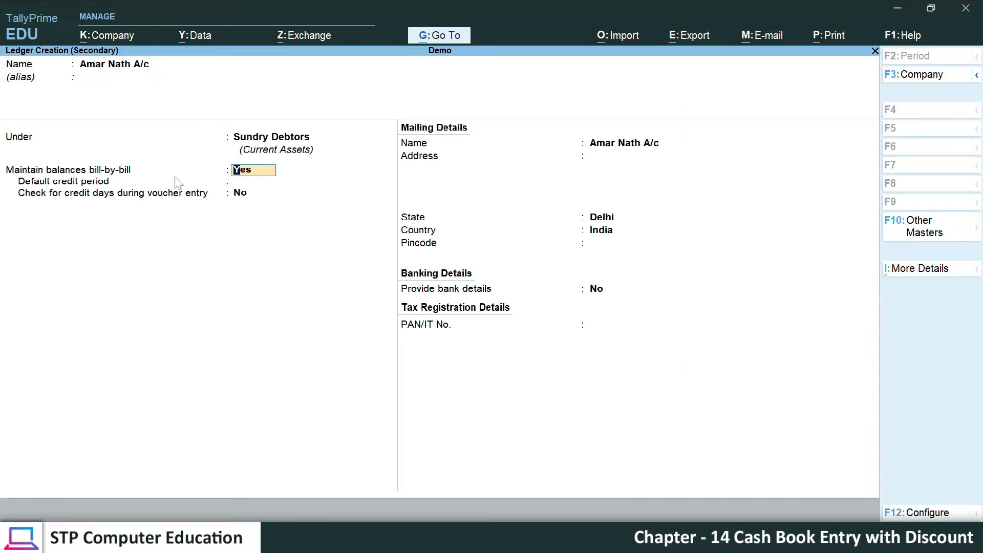
Set the payer ledger's Maintain balances bill-by-bill to No, keep the remaining details, and save it as the voucher's credit account.
{"action": "key", "text": "n"}
{"action": "key", "text": "Return"}
{"action": "key", "text": "Return"}
{"action": "key", "text": "Return"}
{"action": "key", "text": "Return"}
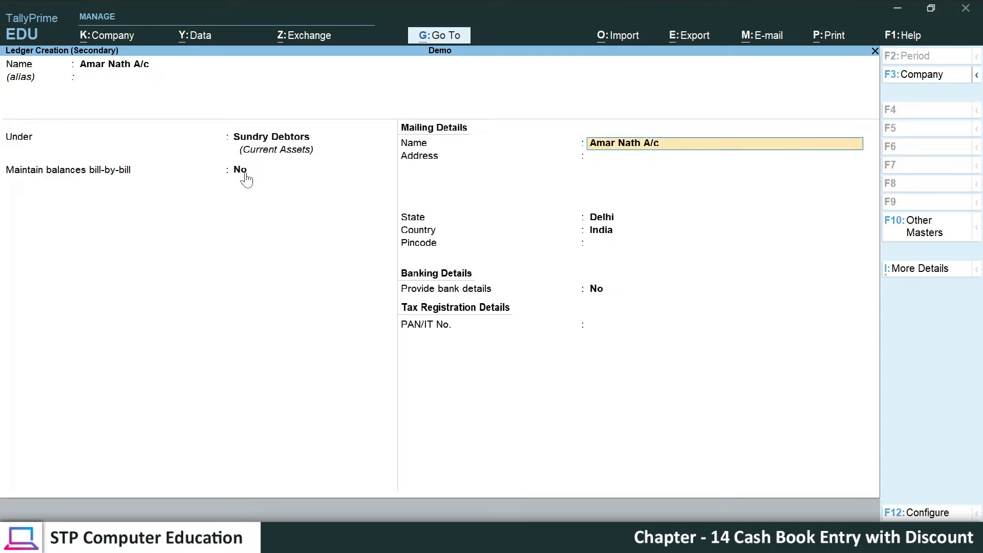
{"action": "key", "text": "Return"}
{"action": "key", "text": "Return"}
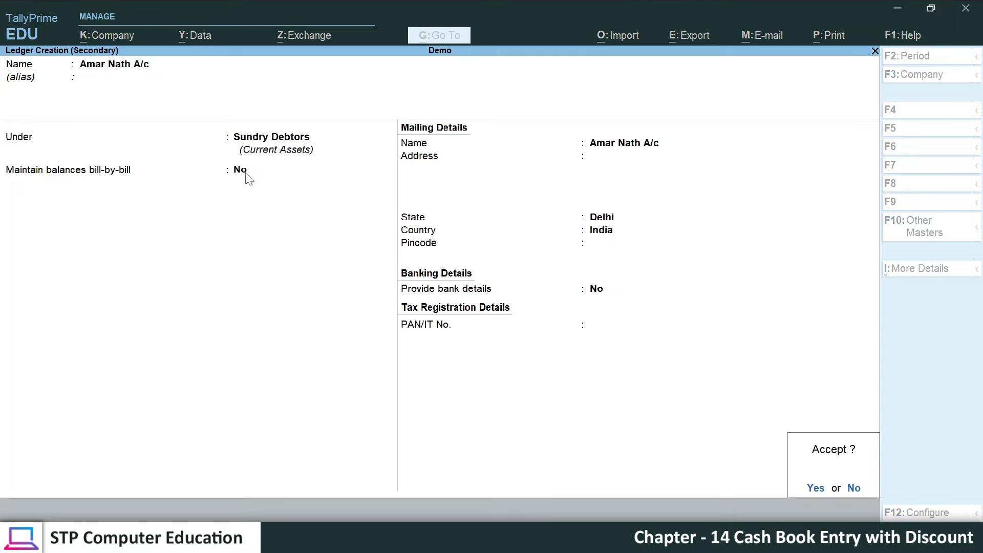
{"action": "key", "text": "Return"}
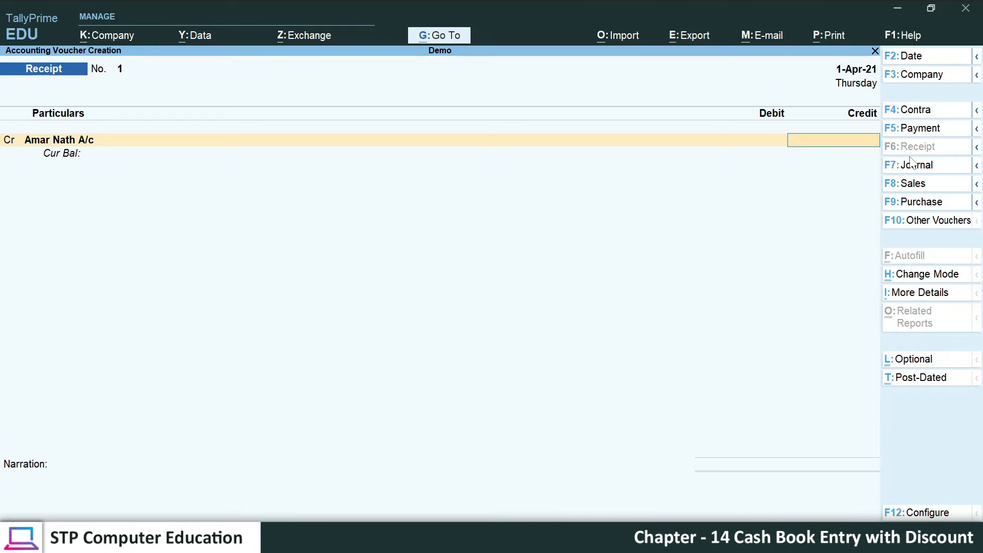
Check the July 4 amount in the PDF, credit the payer's ledger 210, debit Cash 210 and save the Receipt voucher without narration.
{"action": "key", "text": "alt+Tab"}
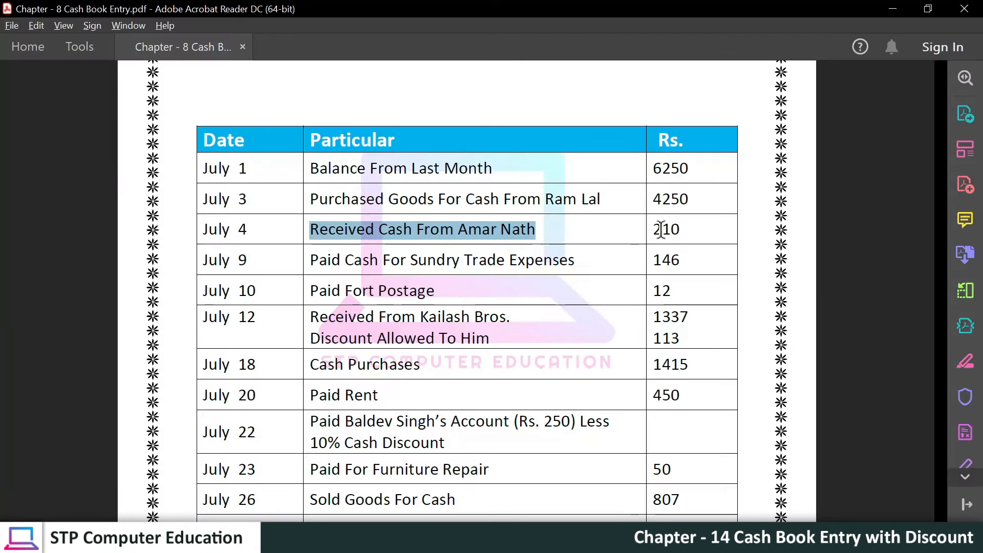
{"action": "key", "text": "alt+Tab"}
{"action": "type", "text": "210"}
{"action": "key", "text": "Return"}
{"action": "key", "text": "Return"}
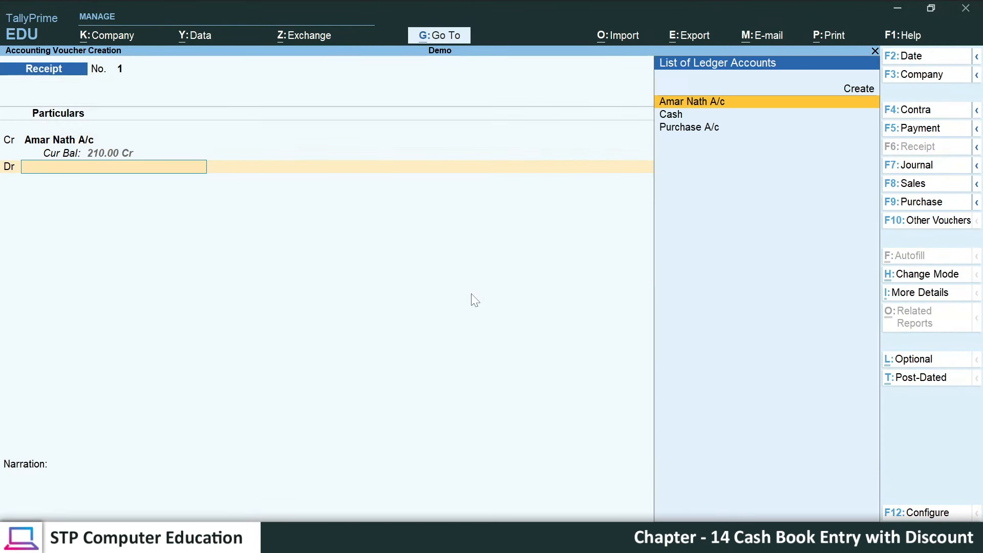
{"action": "key", "text": "Down"}
{"action": "key", "text": "Return"}
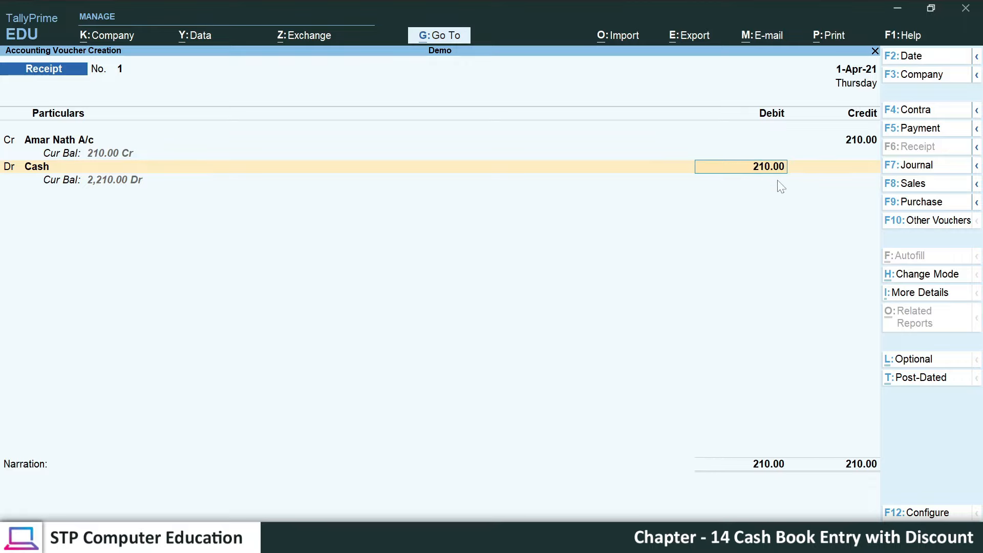
{"action": "key", "text": "Return"}
{"action": "key", "text": "Return"}
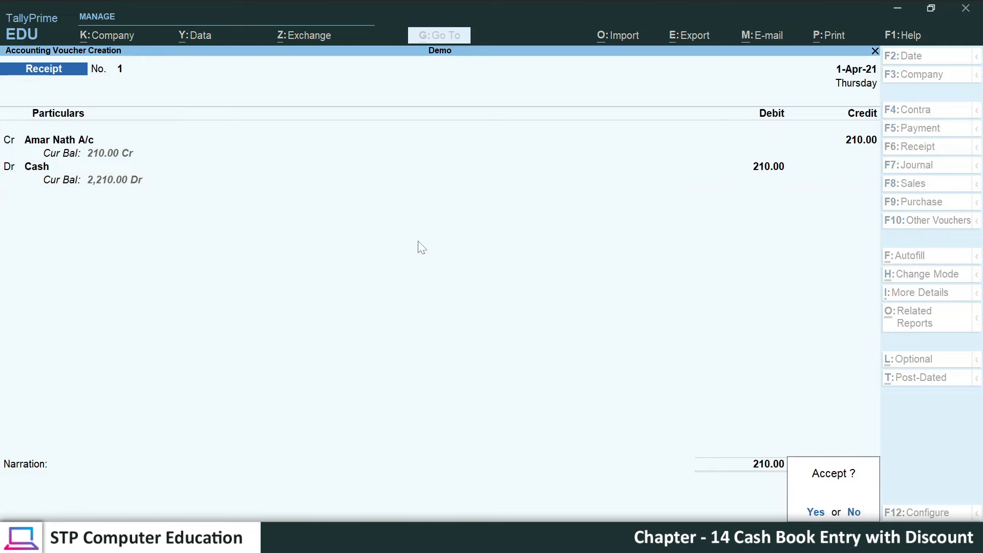
{"action": "key", "text": "Return"}
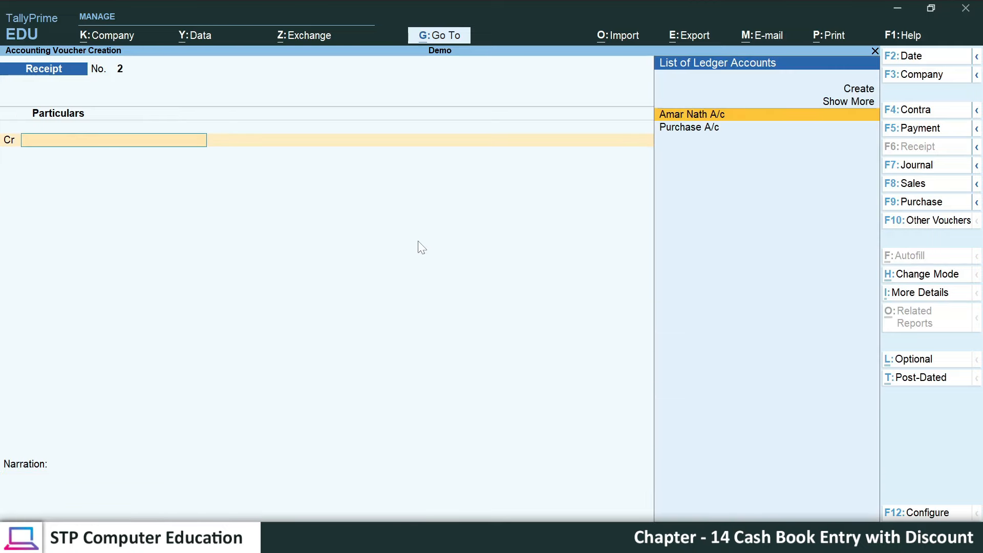
Examine the July 9 sundry trade expenses transaction in the PDF, then return to TallyPrime and start a new Payment voucher.
{"action": "key", "text": "alt+Tab"}
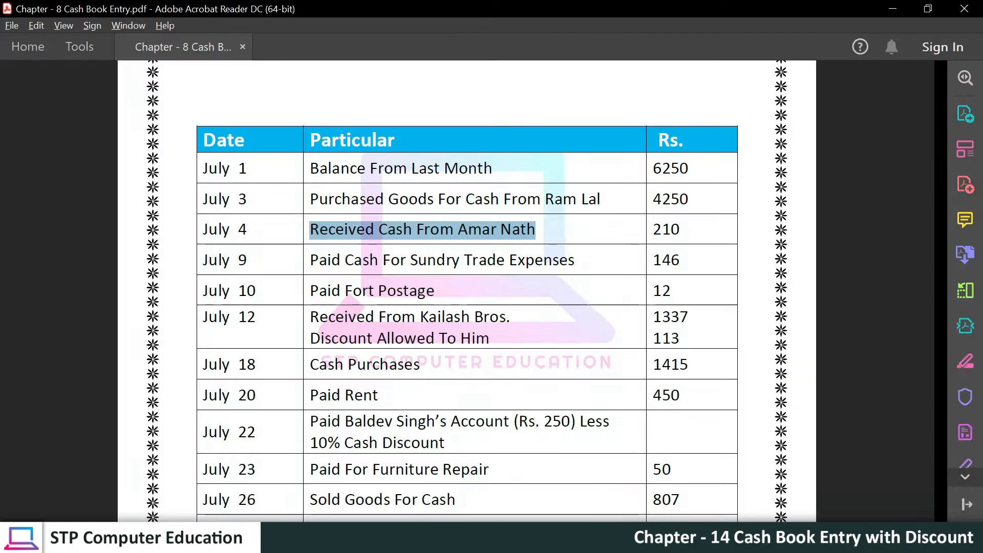
{"action": "left_click_drag", "start_coordinate": [310, 260], "coordinate": [575, 260]}
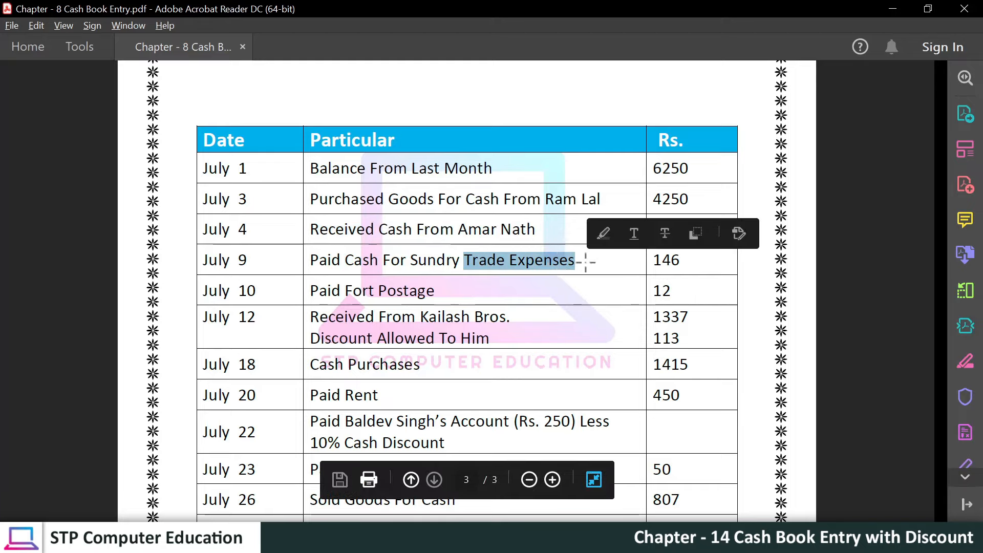
{"action": "left_click", "coordinate": [548, 266]}
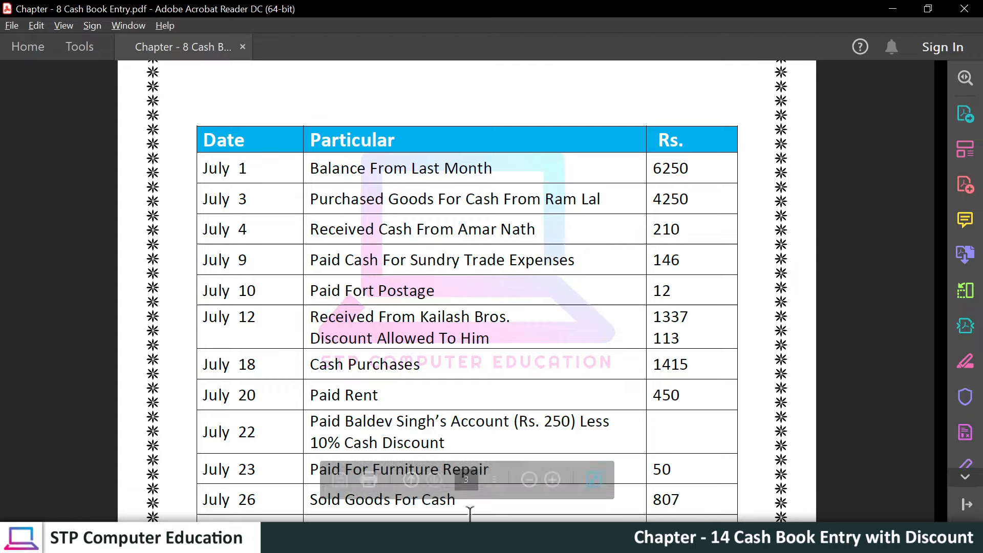
{"action": "left_click", "coordinate": [504, 540]}
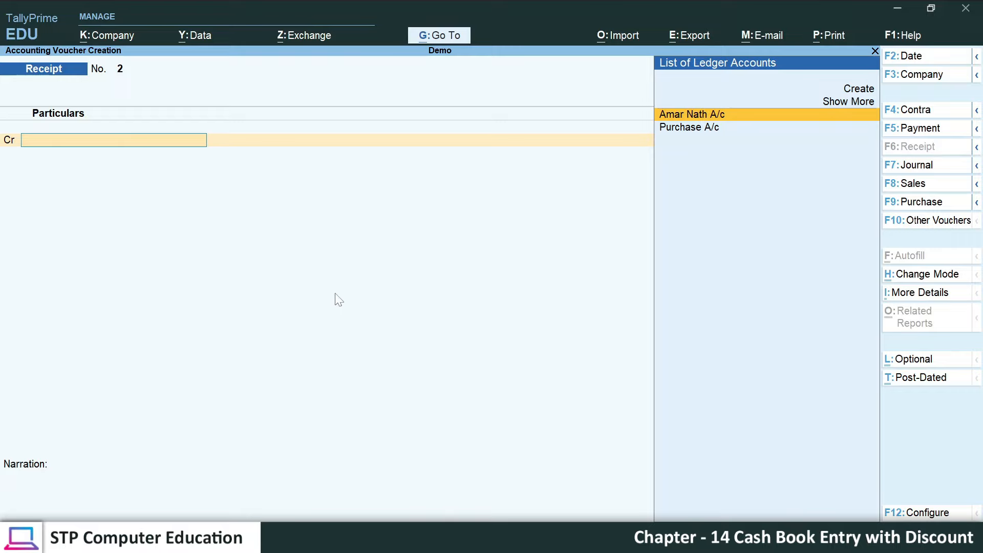
{"action": "key", "text": "F5"}
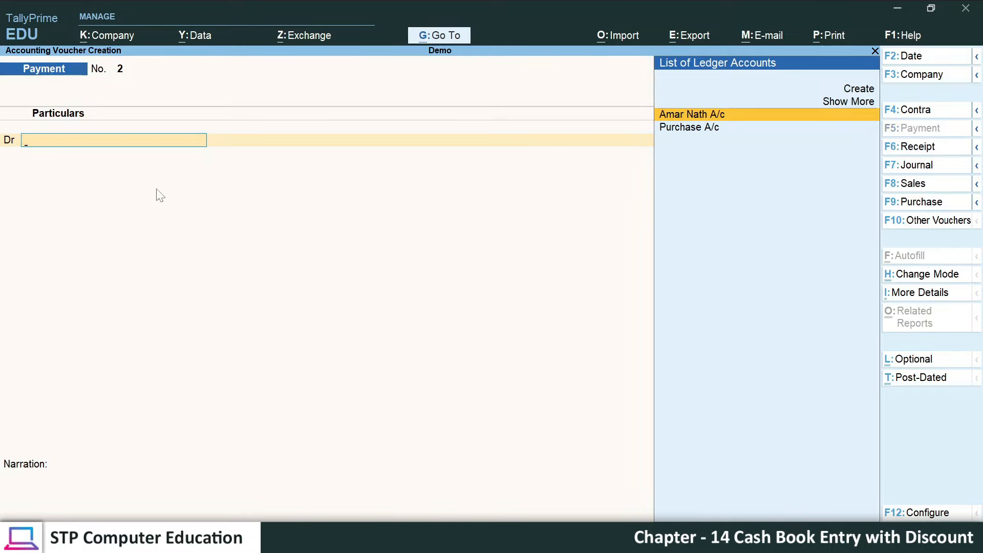
Create a Trade Expense A/c ledger under Indirect Expenses from within the voucher, keeping its type Not Applicable, and use it as the debit account.
{"action": "key", "text": "ctrl"}
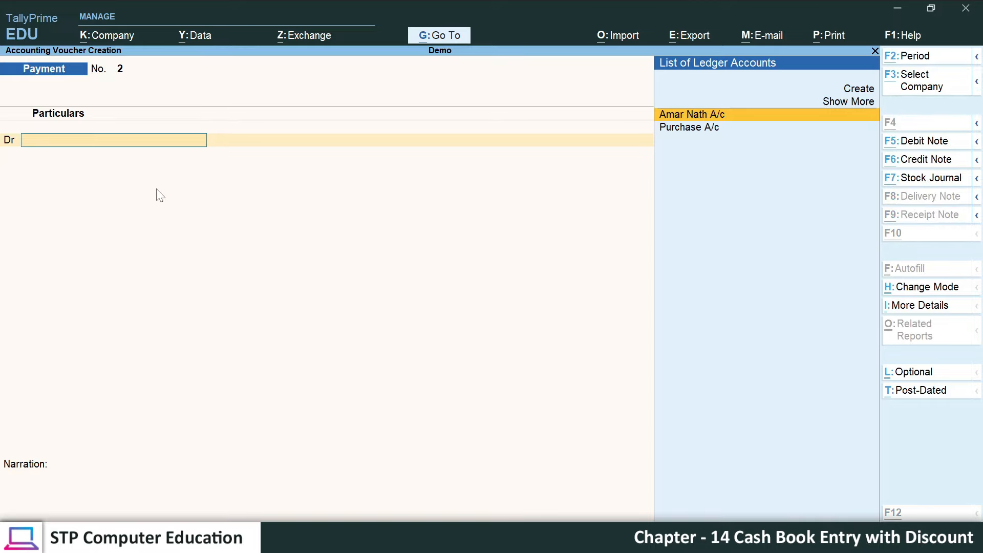
{"action": "key", "text": "alt+c"}
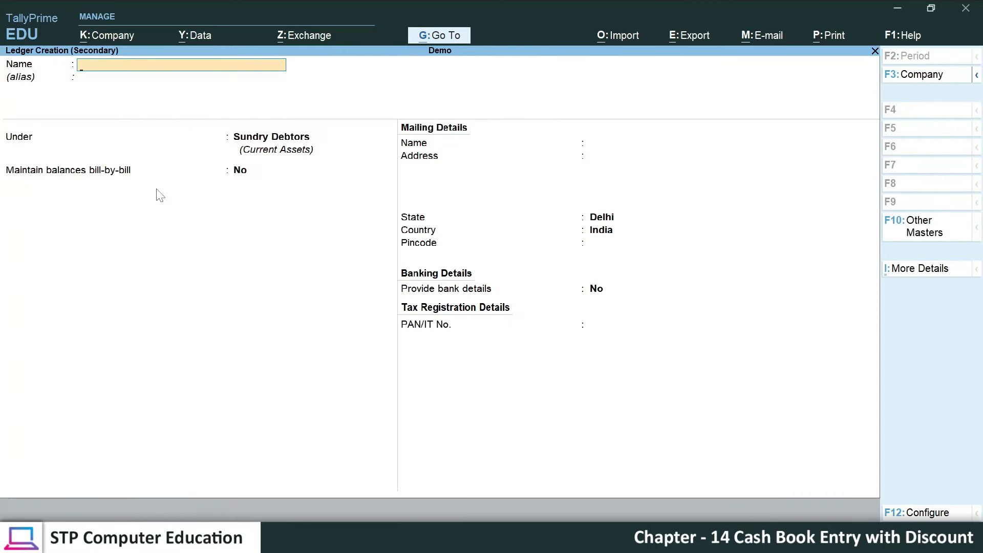
{"action": "type", "text": "Trade Expense A/c"}
{"action": "key", "text": "Return"}
{"action": "key", "text": "Return"}
{"action": "type", "text": "In"}
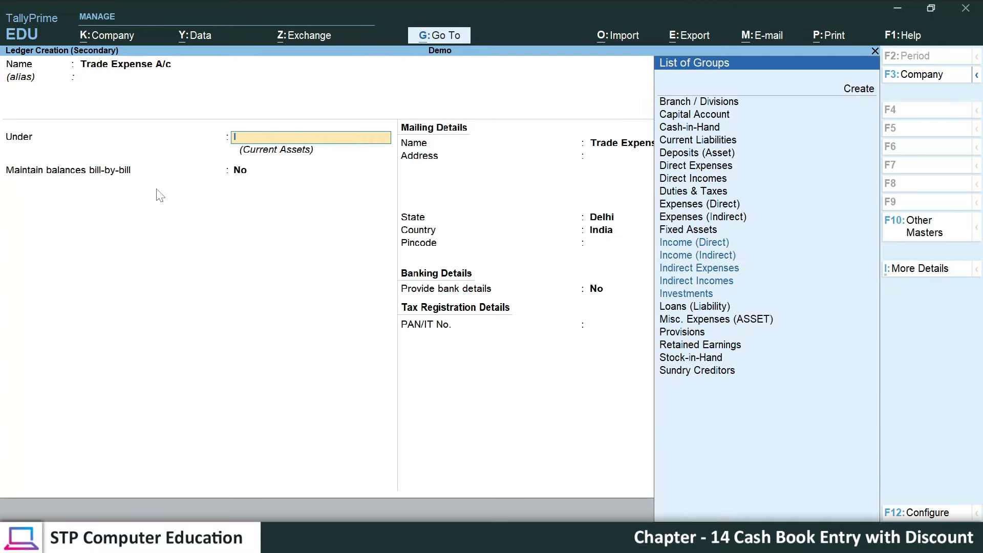
{"action": "key", "text": "Down"}
{"action": "key", "text": "Down"}
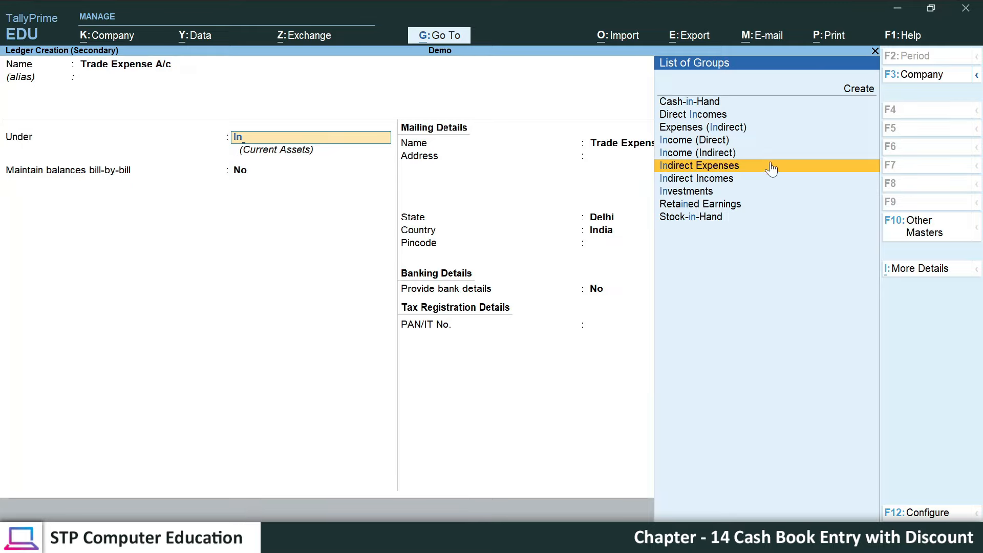
{"action": "key", "text": "Return"}
{"action": "key", "text": "Return"}
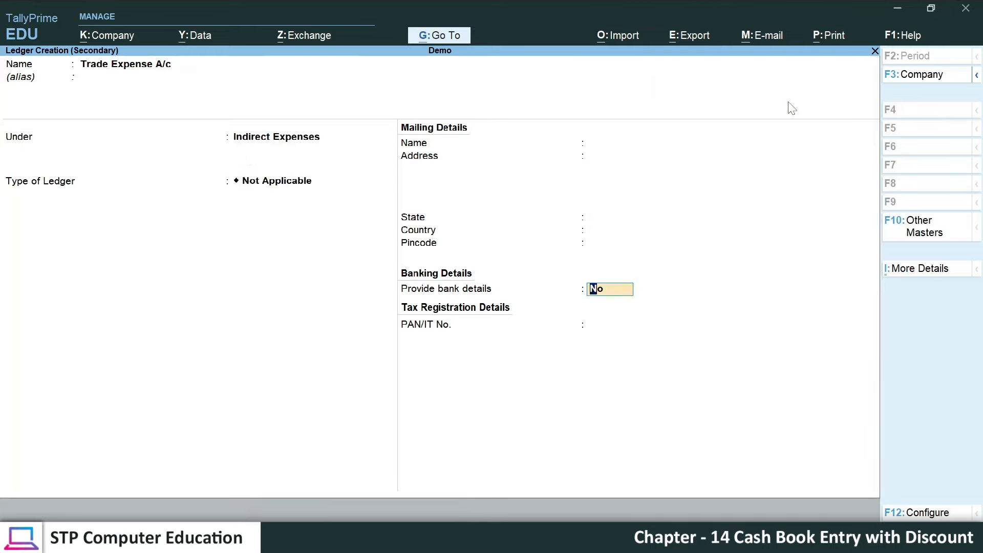
{"action": "key", "text": "Return"}
{"action": "key", "text": "Return"}
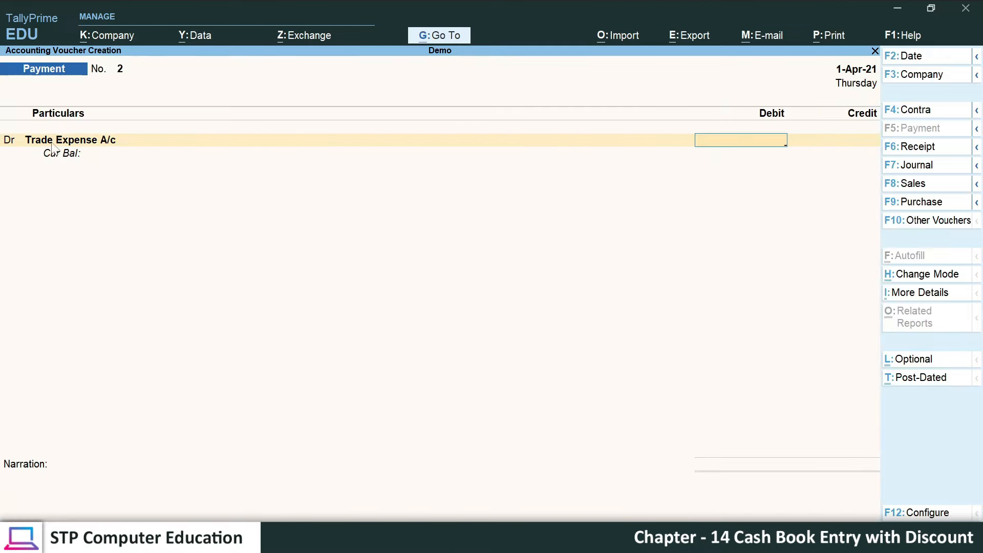
Check the July 9 amount in the PDF, debit Trade Expense A/c 146, credit Cash 146 and save the Payment voucher without narration.
{"action": "key", "text": "alt"}
{"action": "key", "text": "alt+Tab"}
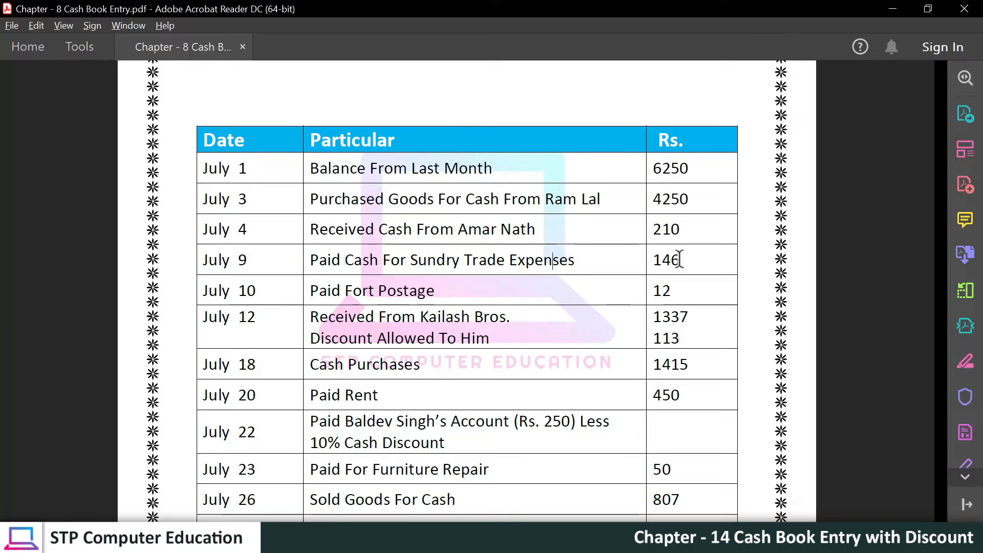
{"action": "key", "text": "alt+Tab"}
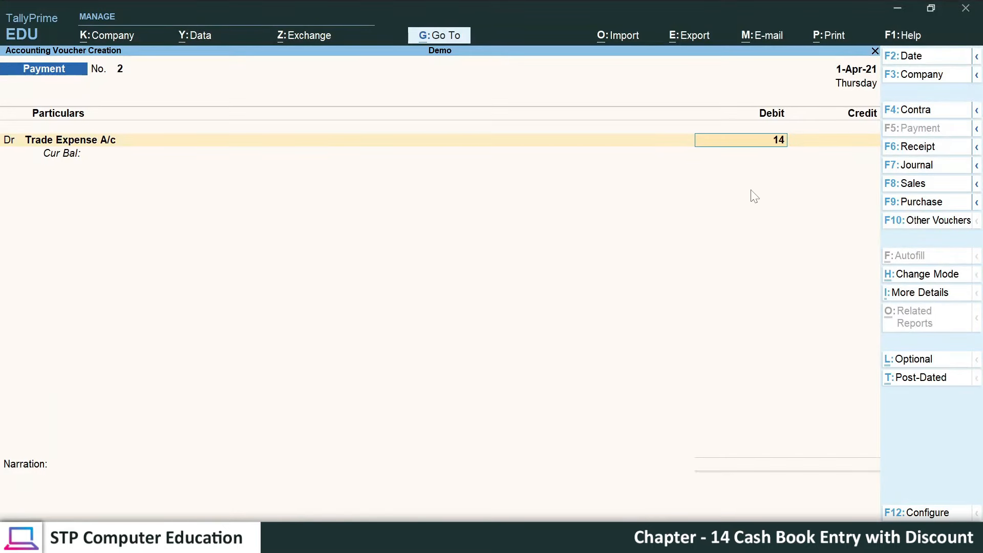
{"action": "key", "text": "Return"}
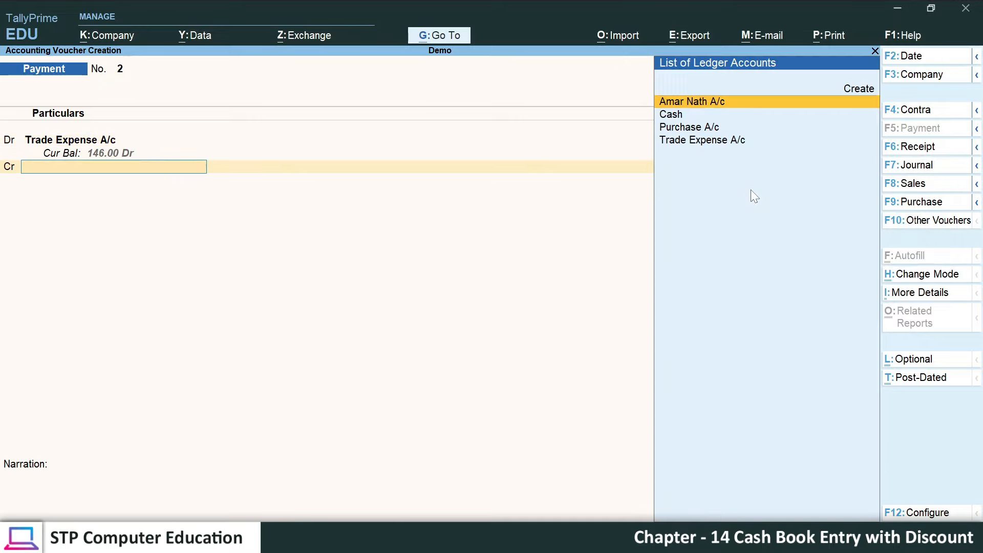
{"action": "key", "text": "Down"}
{"action": "key", "text": "Return"}
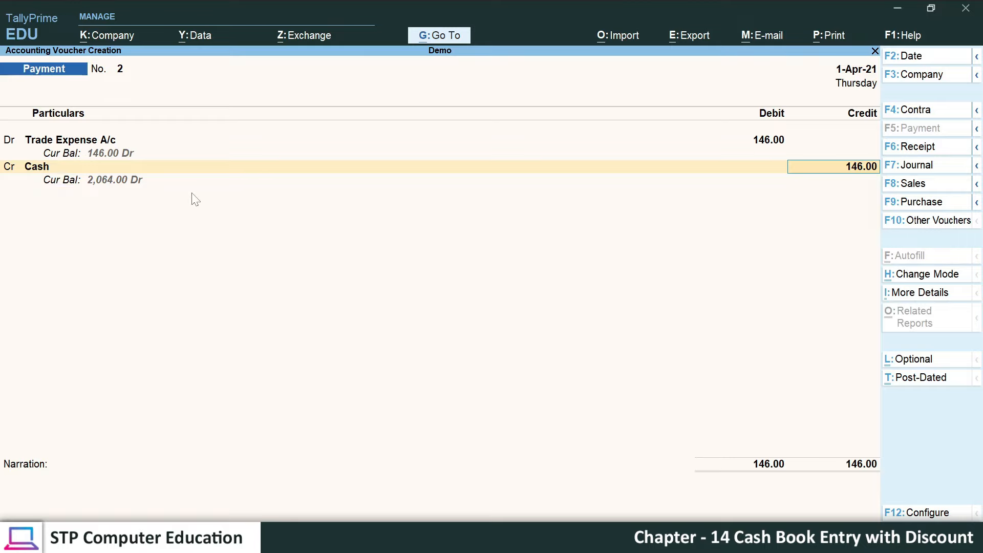
{"action": "key", "text": "Return"}
{"action": "key", "text": "Return"}
{"action": "key", "text": "Return"}
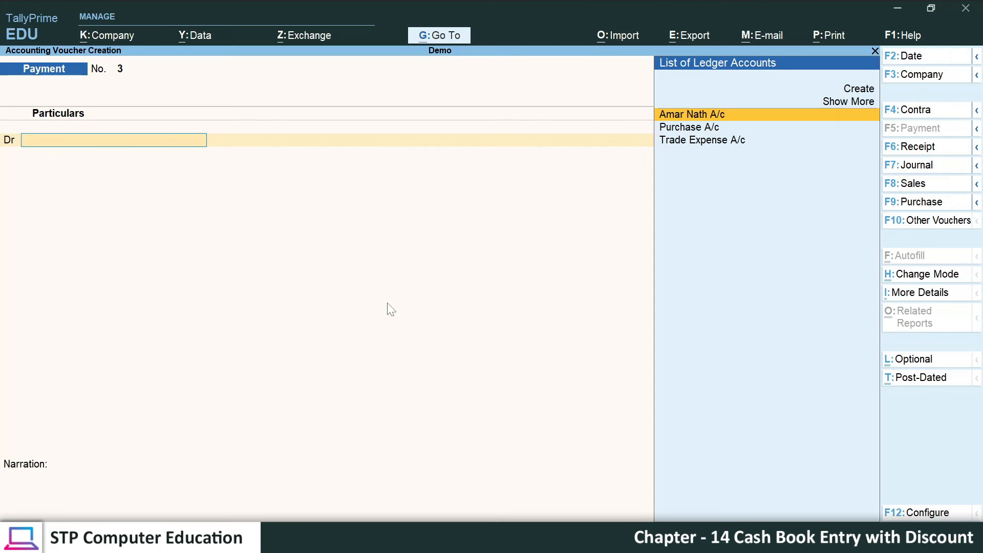
Switch to the PDF, examine the July 10 postage transaction, and return to the open Payment voucher in TallyPrime.
{"action": "key", "text": "alt+Tab"}
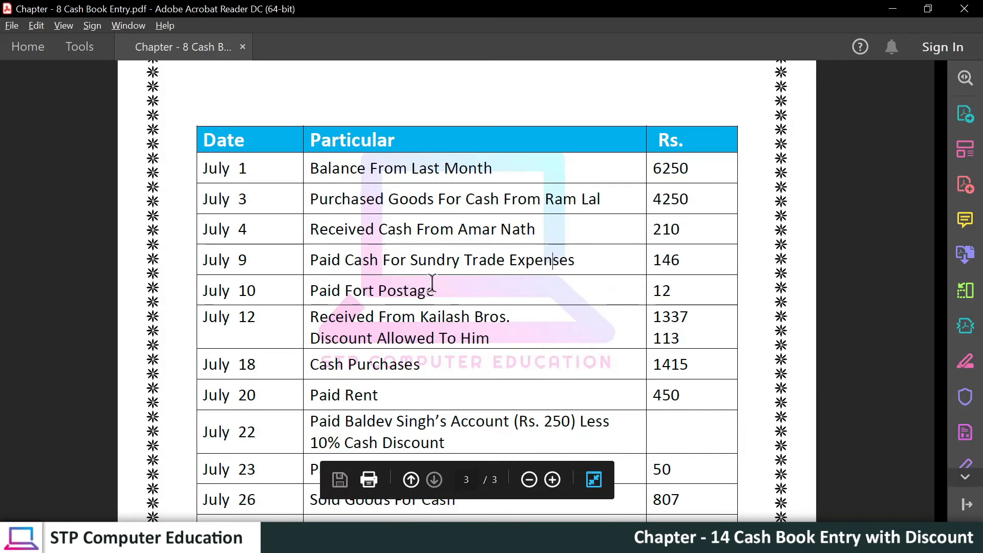
{"action": "left_click_drag", "start_coordinate": [310, 290], "coordinate": [417, 292]}
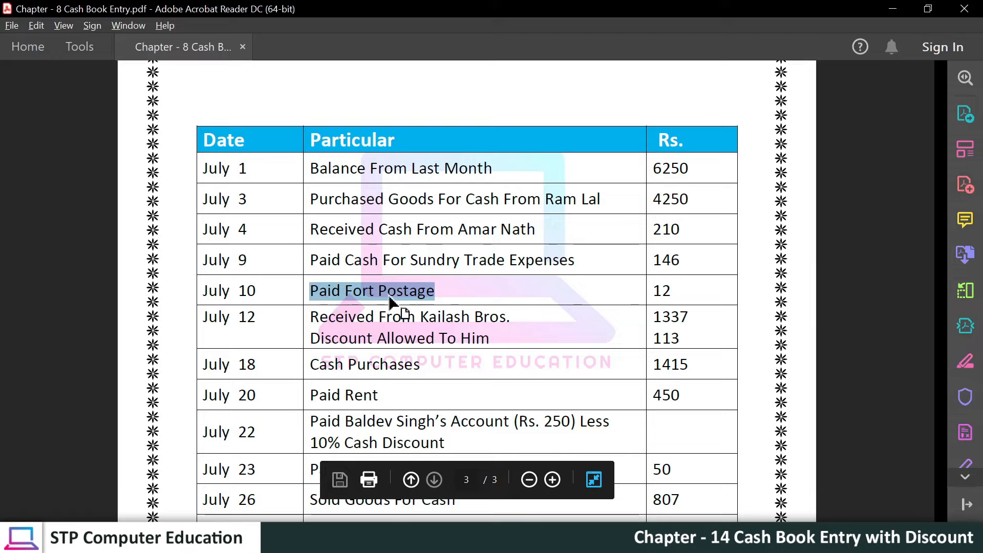
{"action": "left_click", "coordinate": [450, 290]}
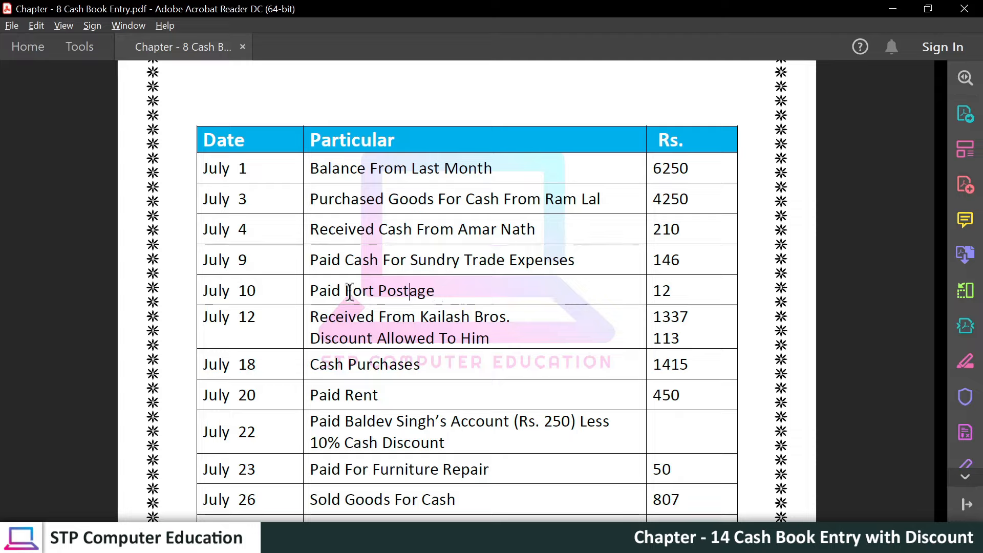
{"action": "left_click", "coordinate": [375, 290]}
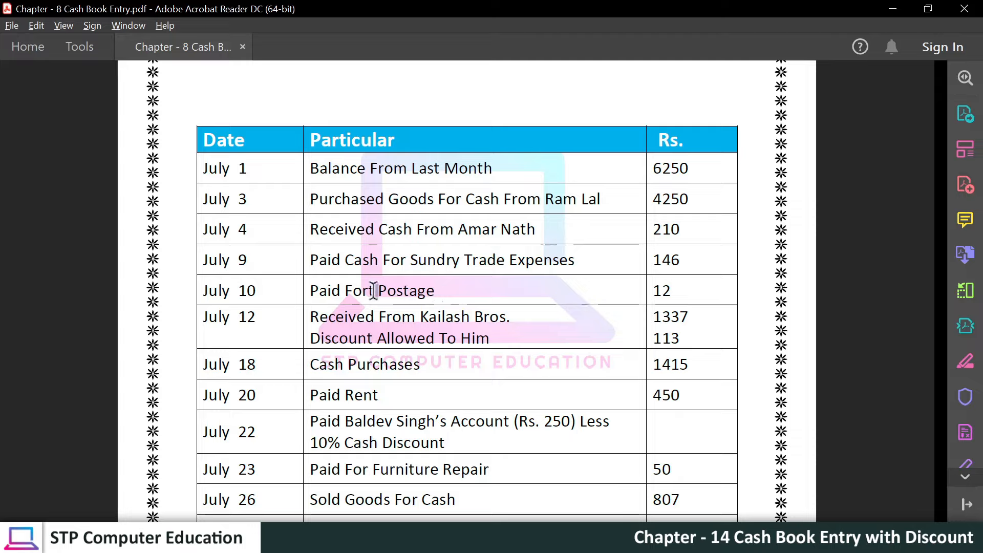
{"action": "double_click", "coordinate": [374, 290]}
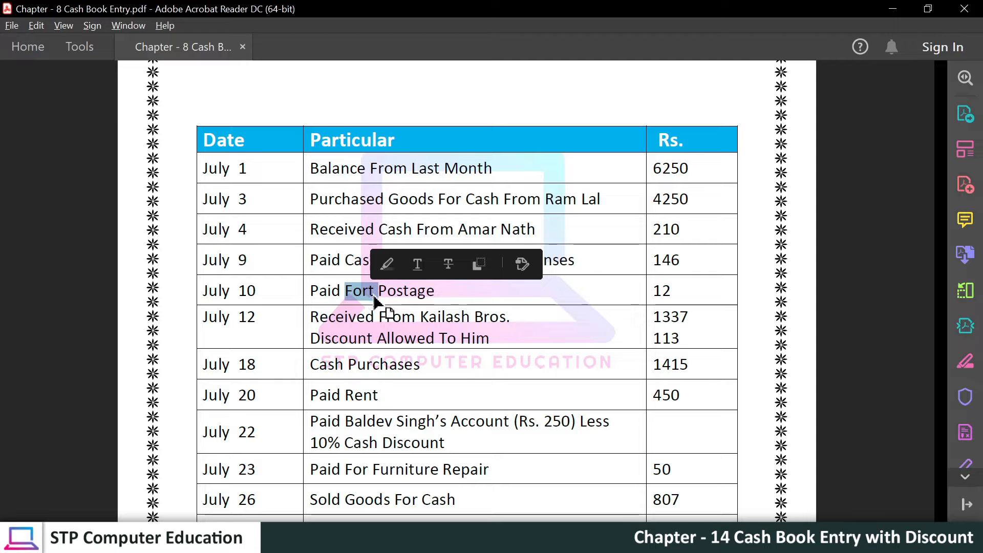
{"action": "left_click", "coordinate": [407, 291]}
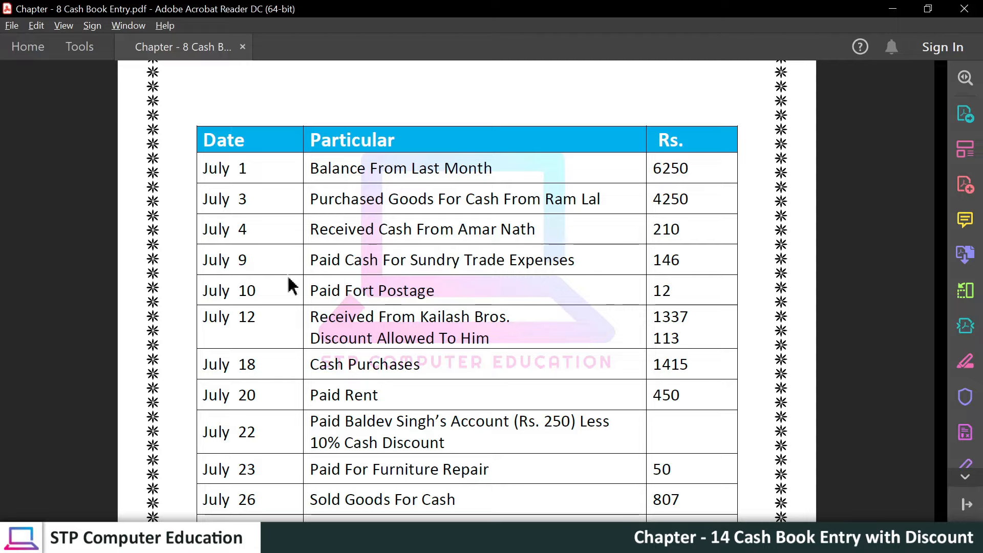
{"action": "left_click_drag", "start_coordinate": [380, 290], "coordinate": [462, 288]}
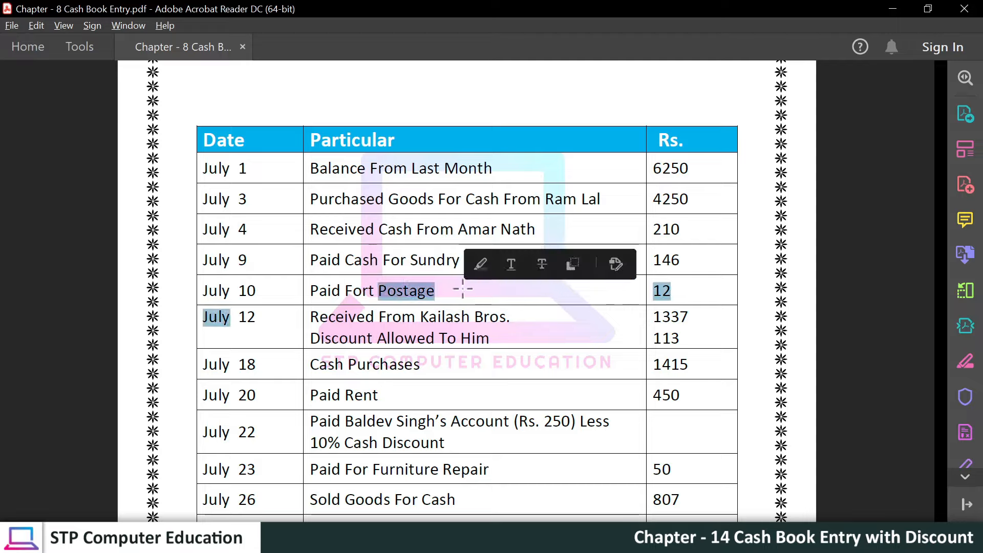
{"action": "left_click_drag", "start_coordinate": [310, 290], "coordinate": [435, 291]}
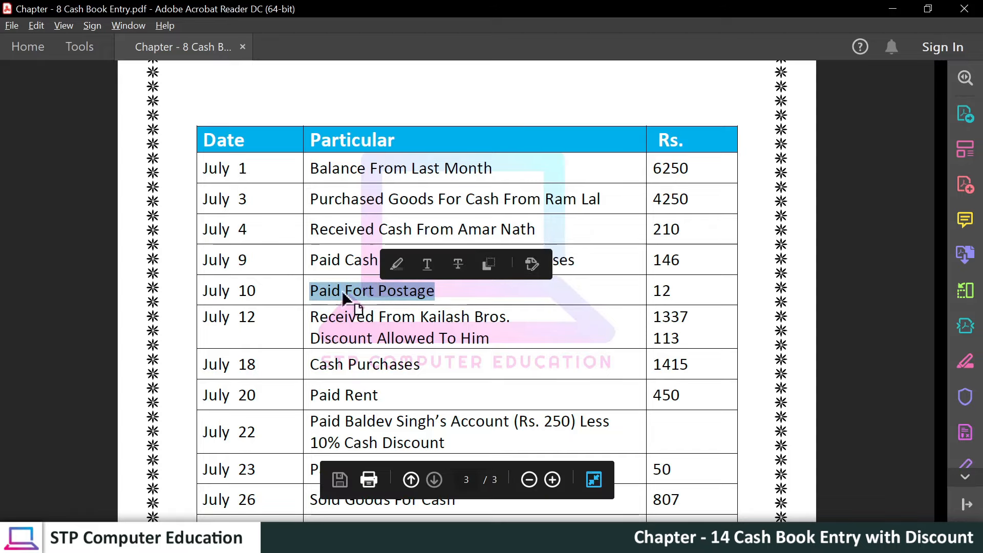
{"action": "key", "text": "alt+Tab"}
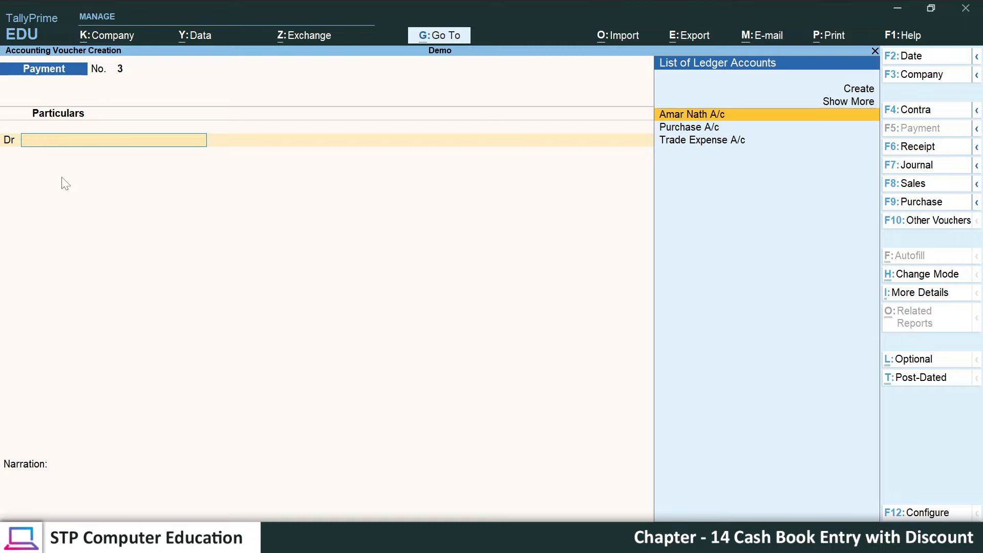
Create a Postage A/c ledger under Indirect Expenses from within the Payment voucher and use it as the debit account.
{"action": "key", "text": "alt+c"}
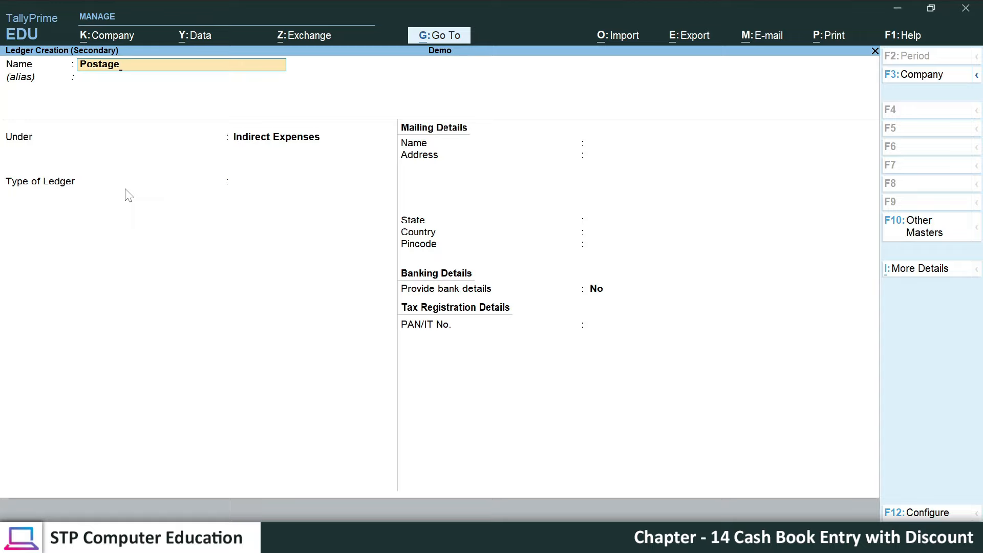
{"action": "key", "text": "Return"}
{"action": "key", "text": "Return"}
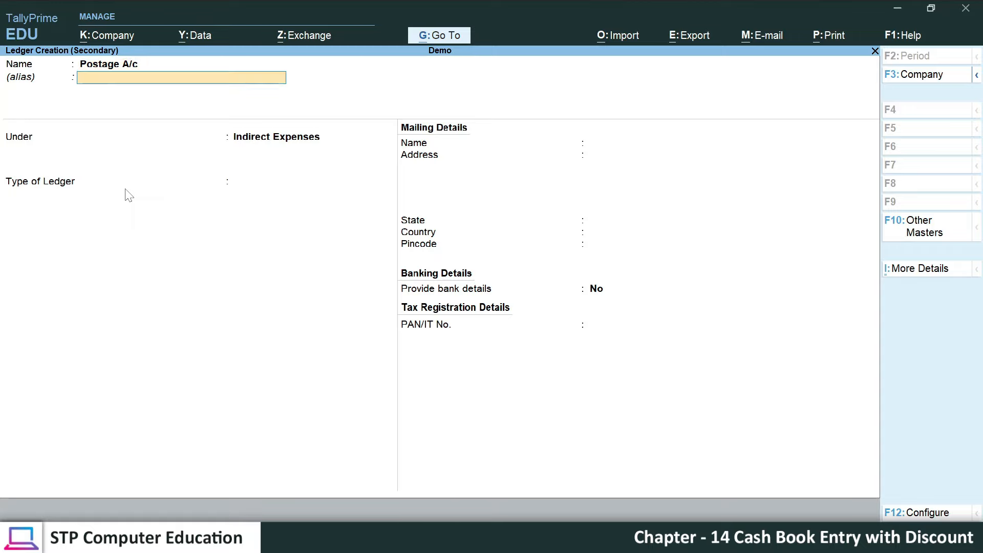
{"action": "key", "text": "Return"}
{"action": "key", "text": "Return"}
{"action": "key", "text": "Return"}
{"action": "key", "text": "Return"}
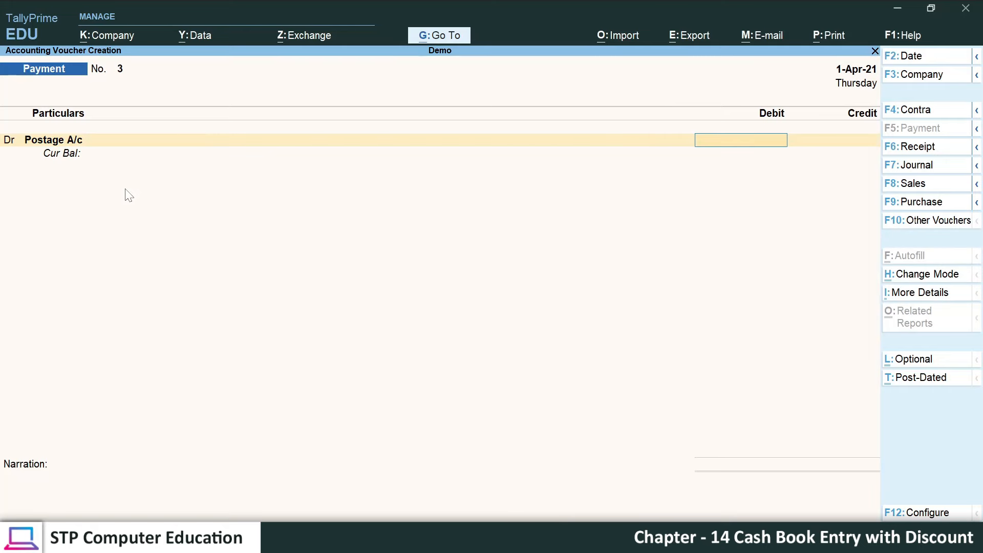
Check the July 10 amount in the PDF, debit Postage A/c 12, credit Cash 12 and save the Payment voucher without narration.
{"action": "key", "text": "alt+Tab"}
{"action": "left_click_drag", "start_coordinate": [652, 290], "coordinate": [674, 293]}
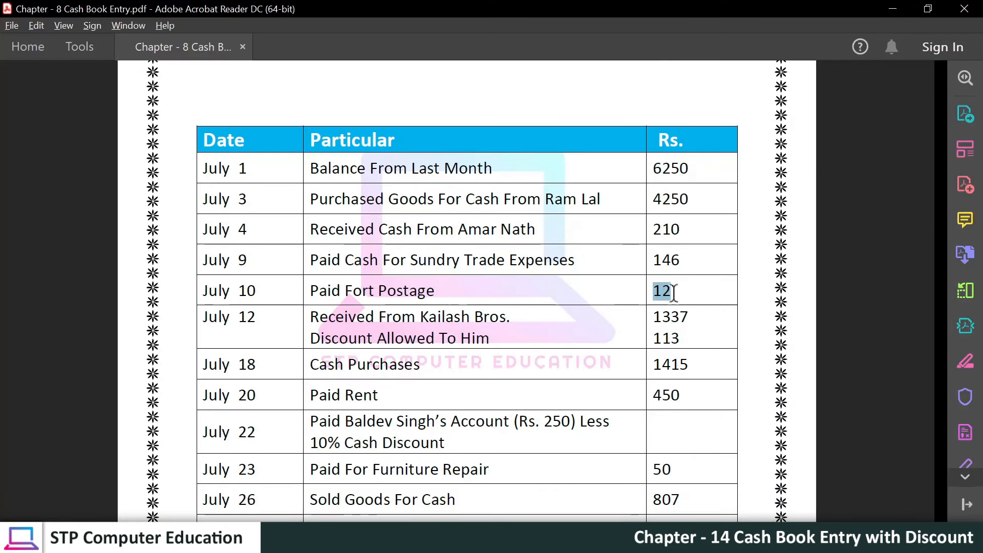
{"action": "left_click", "coordinate": [660, 294]}
{"action": "key", "text": "alt+Tab"}
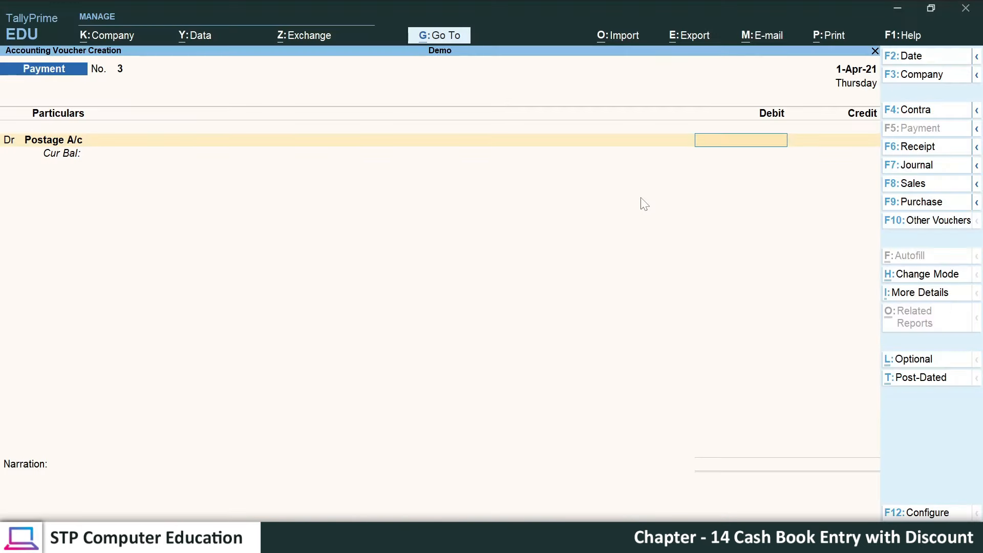
{"action": "key", "text": "Return"}
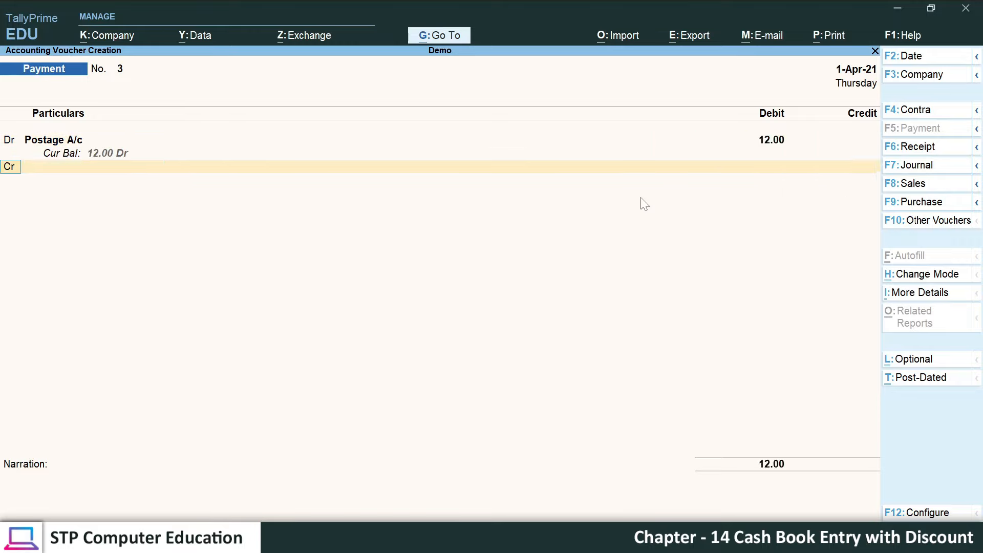
{"action": "key", "text": "Return"}
{"action": "key", "text": "Down"}
{"action": "key", "text": "Return"}
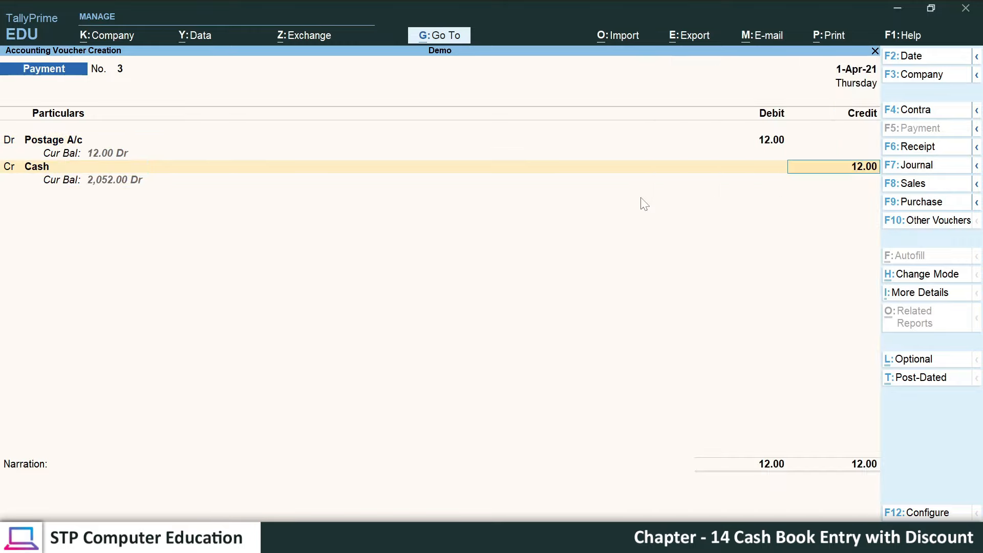
{"action": "key", "text": "Return"}
{"action": "key", "text": "Return"}
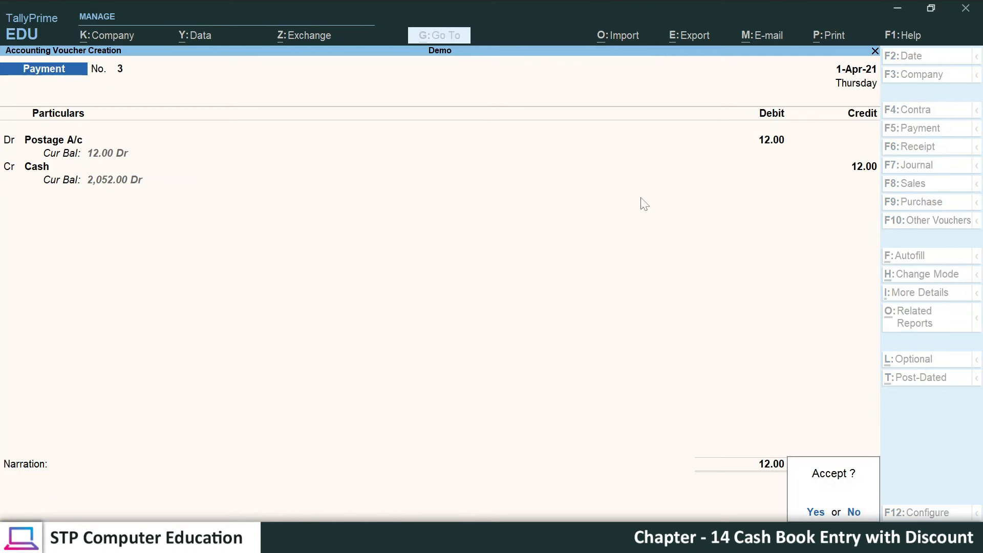
{"action": "key", "text": "Return"}
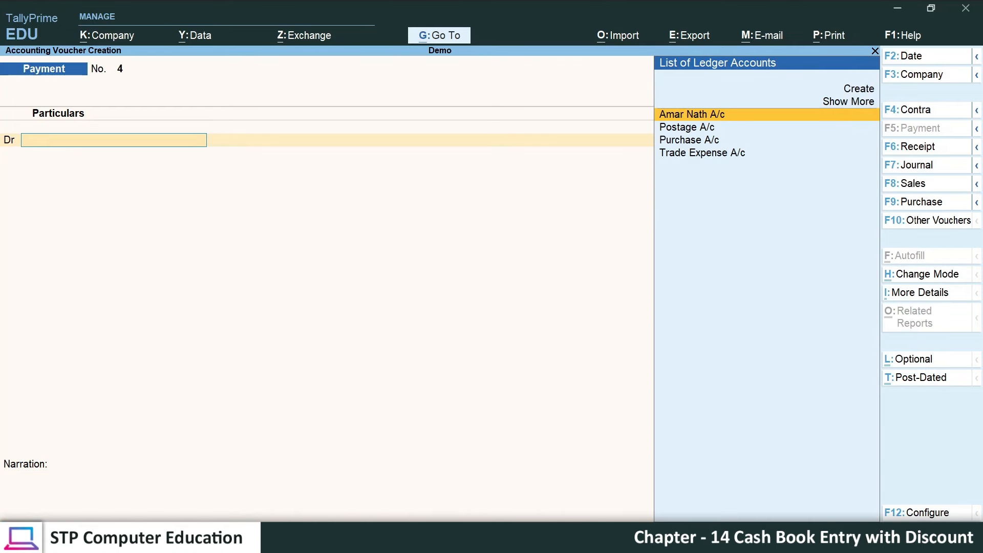
Switch to the PDF and examine the July 12 receipt from Kailash Bros. and the discount allowed.
{"action": "key", "text": "alt+Tab"}
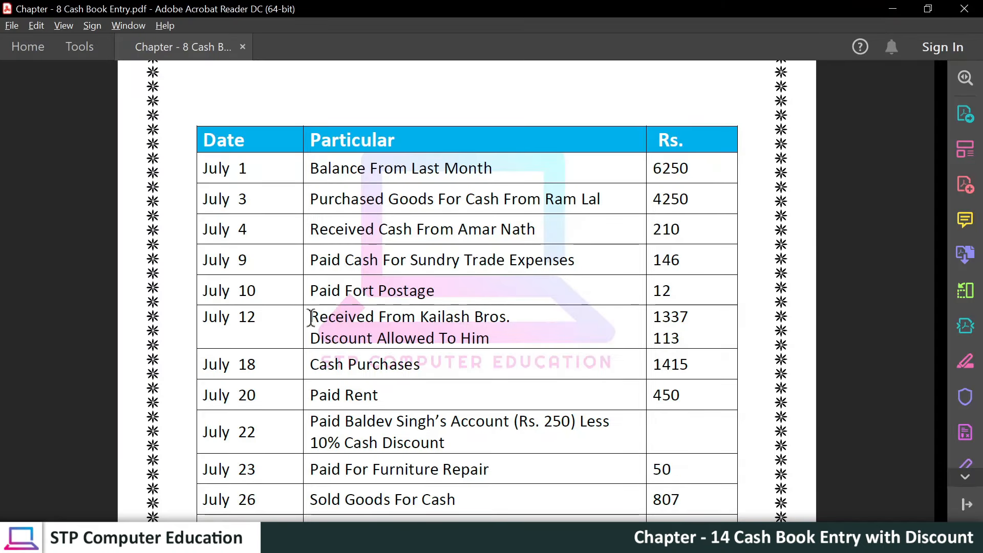
{"action": "left_click_drag", "start_coordinate": [312, 318], "coordinate": [505, 319]}
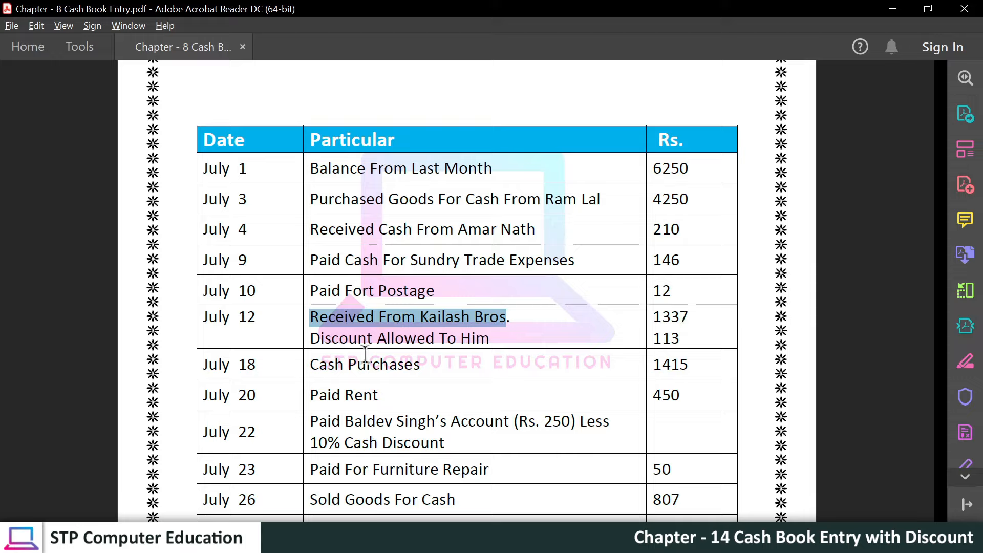
{"action": "left_click_drag", "start_coordinate": [311, 338], "coordinate": [486, 341]}
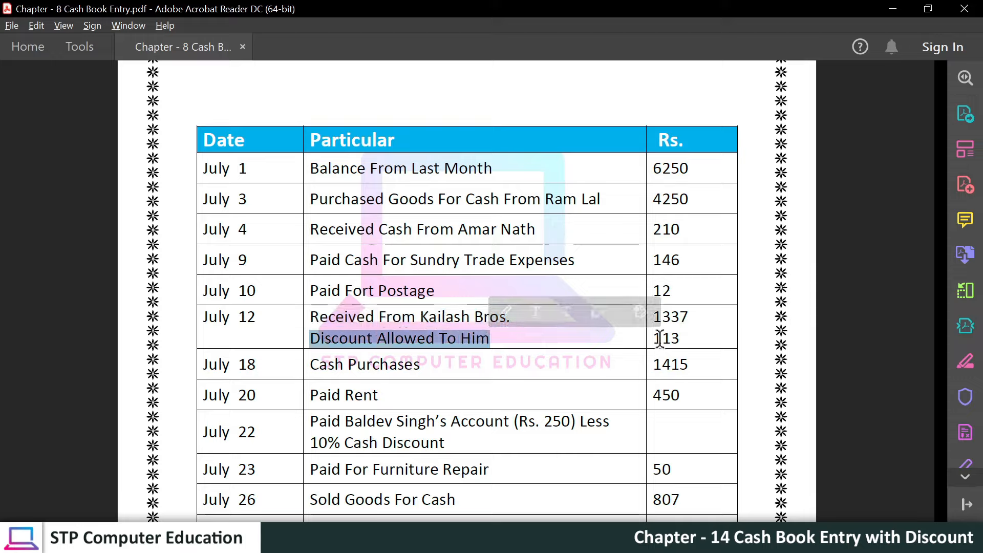
{"action": "left_click_drag", "start_coordinate": [649, 327], "coordinate": [312, 318]}
{"action": "left_click", "coordinate": [472, 339]}
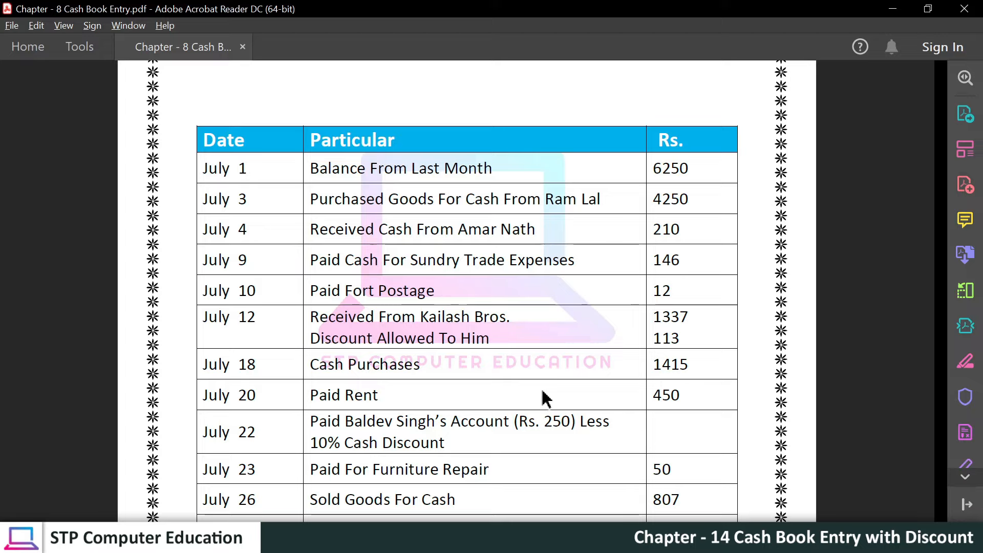
Open a blank Notepad window and check the July 12 received and discount amounts in the PDF.
{"action": "key", "text": "super+r"}
{"action": "type", "text": "n"}
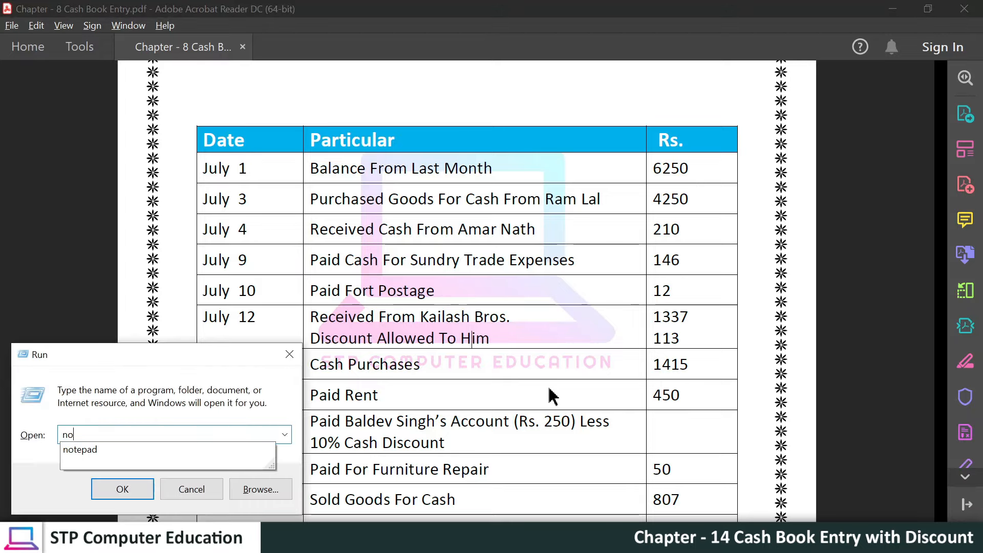
{"action": "scroll", "coordinate": [552, 396], "scroll_direction": "down", "scroll_amount": 2}
{"action": "key", "text": "Down"}
{"action": "key", "text": "Return"}
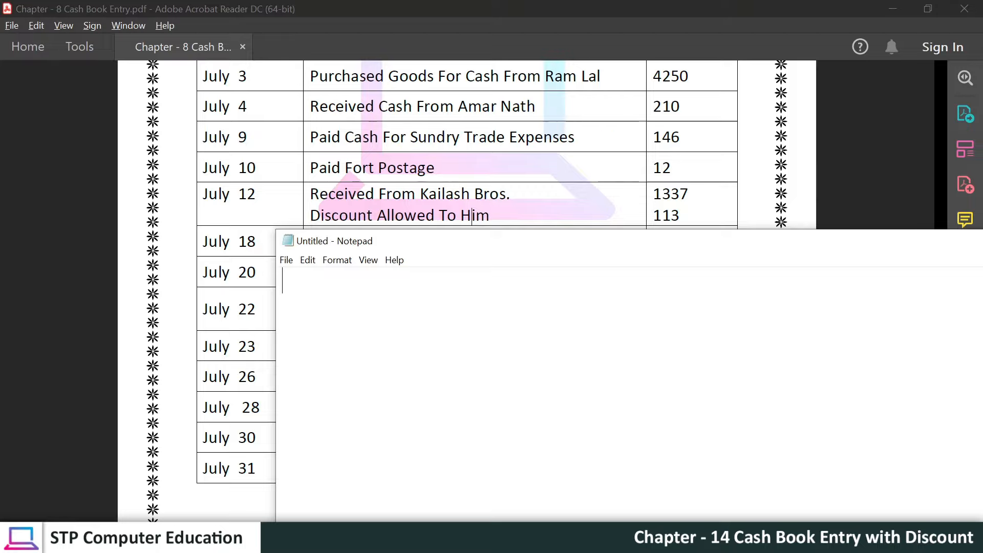
{"action": "mouse_move", "coordinate": [654, 193]}
{"action": "left_mouse_down"}
{"action": "mouse_move", "coordinate": [672, 194]}
{"action": "mouse_move", "coordinate": [653, 214]}
{"action": "mouse_move", "coordinate": [681, 215]}
{"action": "mouse_move", "coordinate": [653, 193]}
{"action": "left_mouse_up"}
{"action": "left_click", "coordinate": [688, 217]}
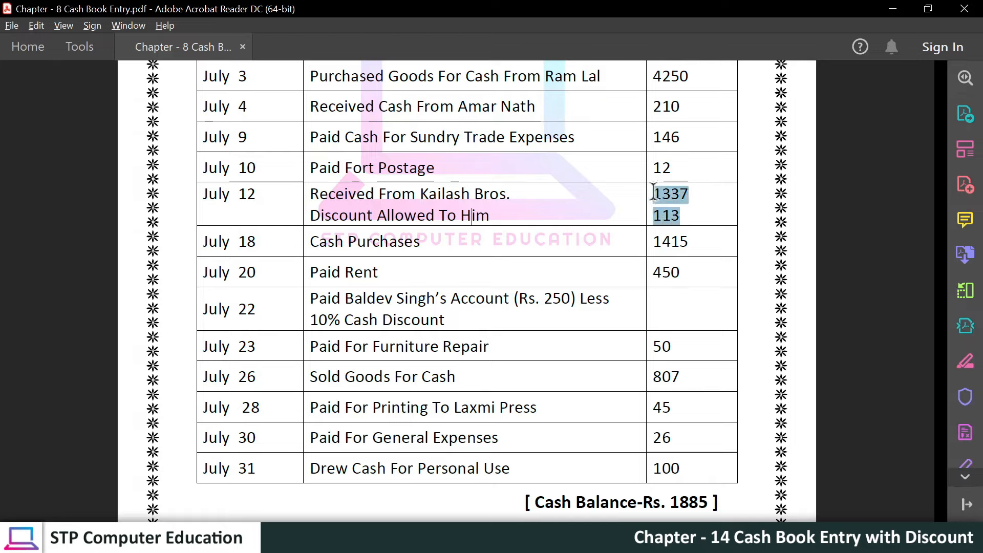
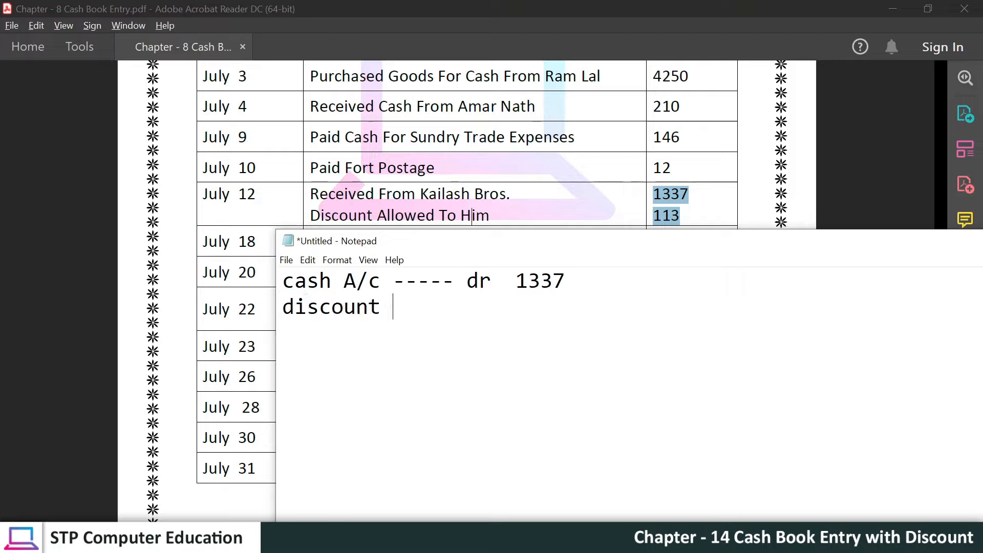
Write the July 12 journal entry in Notepad: cash A/c dr 1337, discount allow A/c dr 113, to kailash bros A/c Cr 1450.
{"action": "type", "text": "allow A/c "}
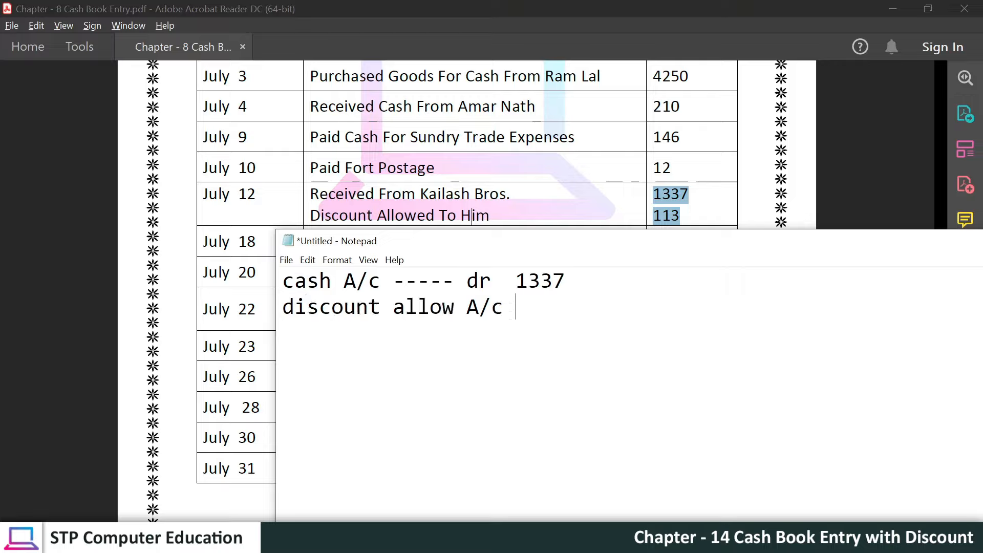
{"action": "type", "text": "--dr 113"}
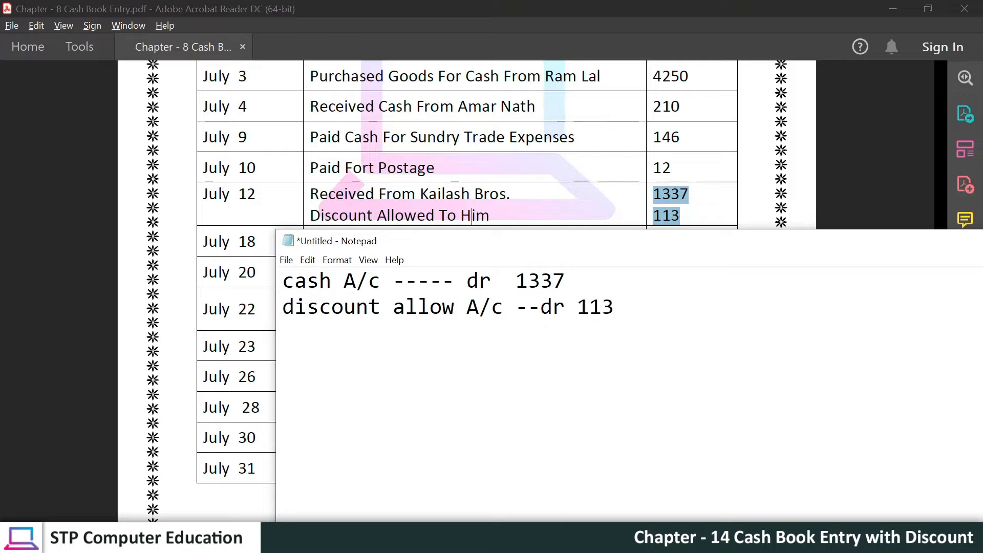
{"action": "left_click", "coordinate": [442, 280]}
{"action": "type", "text": "-----"}
{"action": "key", "text": "ctrl+End"}
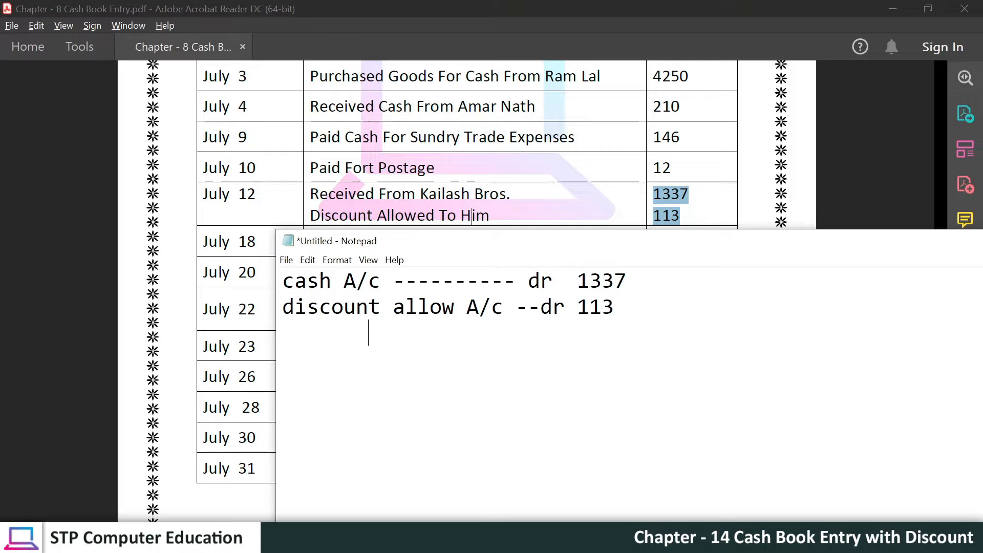
{"action": "type", "text": "to kailash bros A/c Cr "}
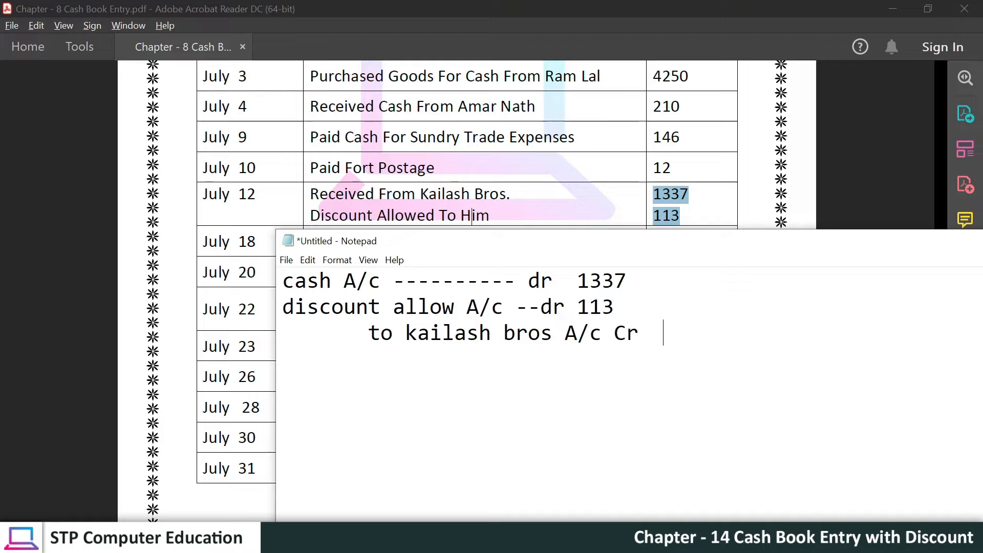
{"action": "type", "text": " 1450"}
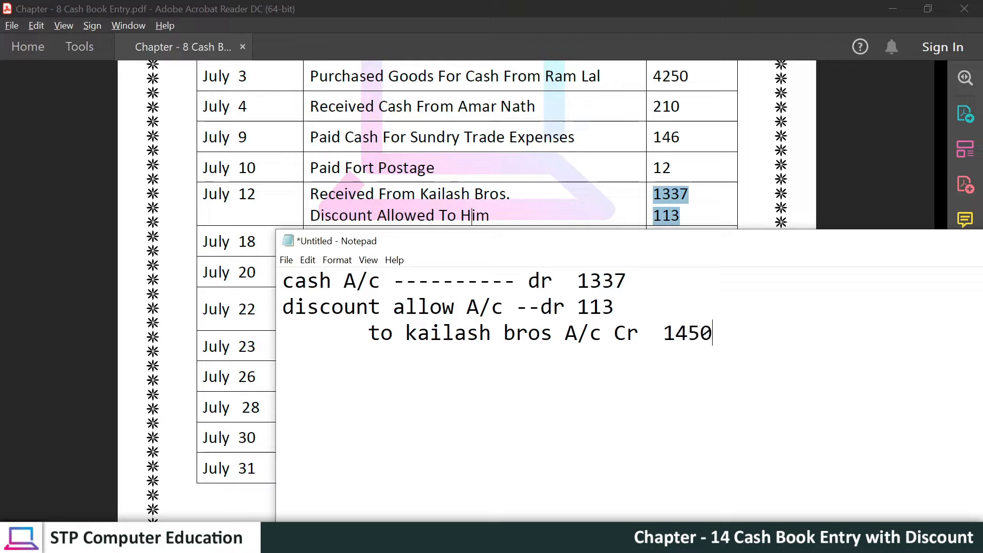
Review the July 12 journal entry, comparing the cash and discount debits with the Kailash Bros credit.
{"action": "left_click_drag", "start_coordinate": [282, 280], "coordinate": [712, 333]}
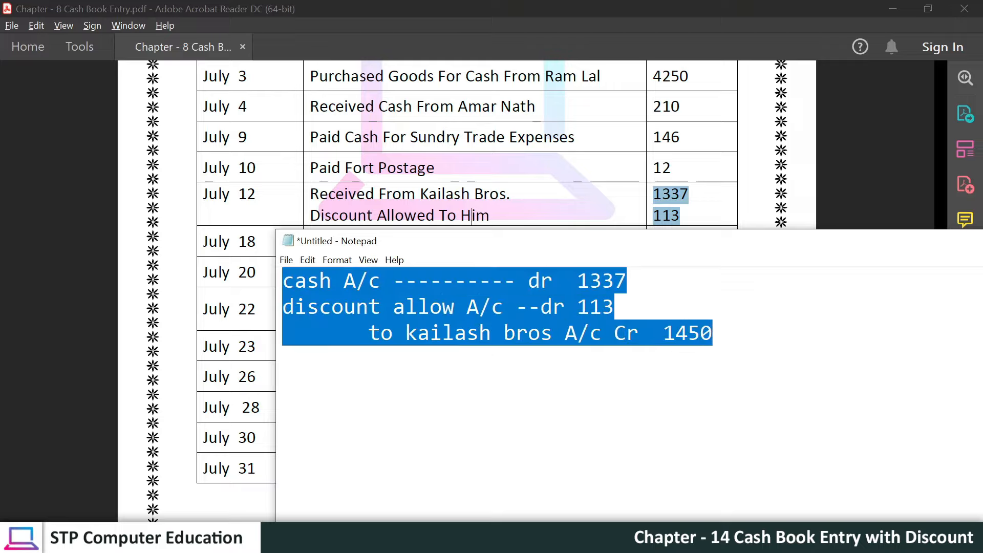
{"action": "left_click", "coordinate": [712, 333]}
{"action": "left_click_drag", "start_coordinate": [406, 333], "coordinate": [541, 333]}
{"action": "double_click", "coordinate": [688, 332]}
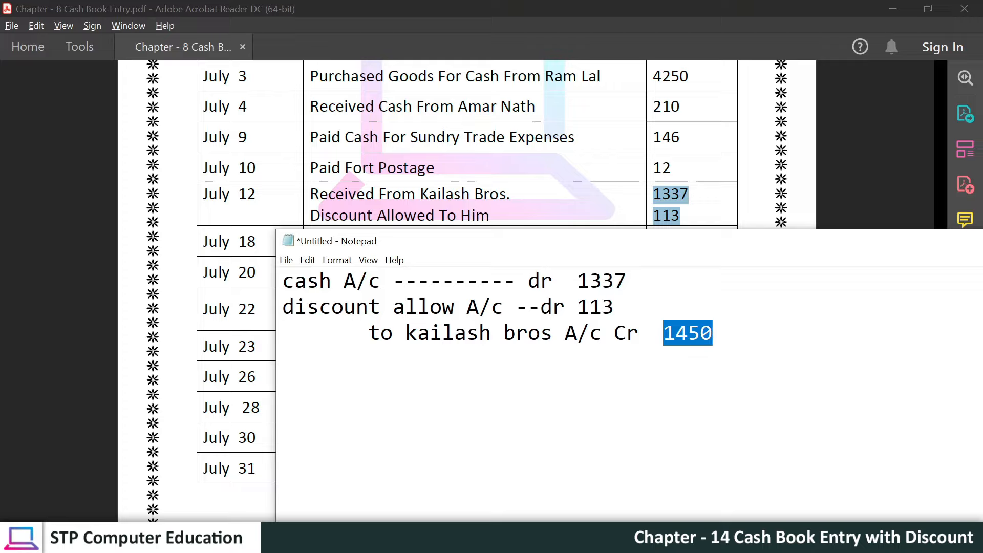
{"action": "left_click_drag", "start_coordinate": [577, 280], "coordinate": [615, 280]}
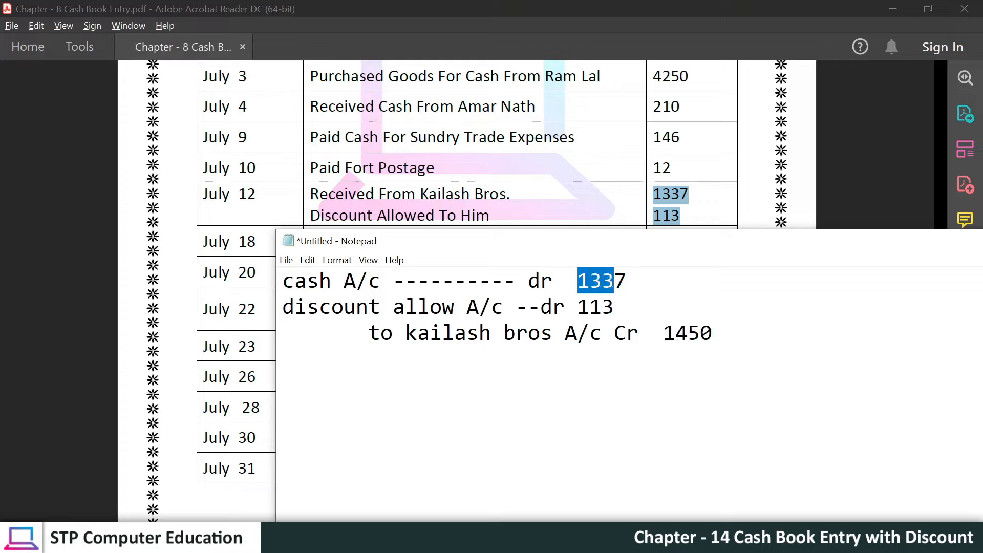
{"action": "left_click_drag", "start_coordinate": [295, 281], "coordinate": [381, 281]}
{"action": "left_click_drag", "start_coordinate": [307, 306], "coordinate": [455, 306]}
{"action": "left_click_drag", "start_coordinate": [577, 307], "coordinate": [615, 307]}
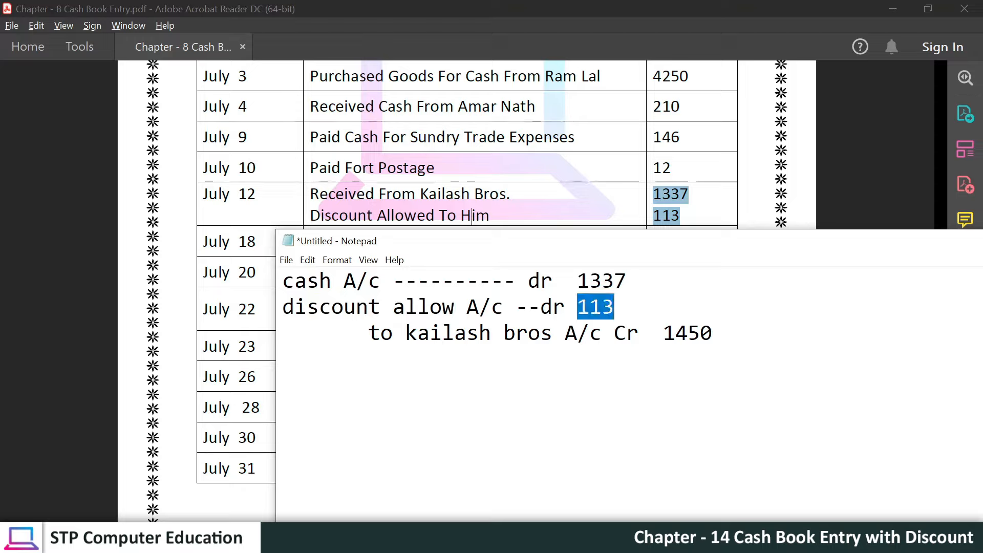
Review the complete July 12 journal entry in Notepad, focusing on the cash A/c debit line.
{"action": "left_click_drag", "start_coordinate": [713, 333], "coordinate": [281, 281]}
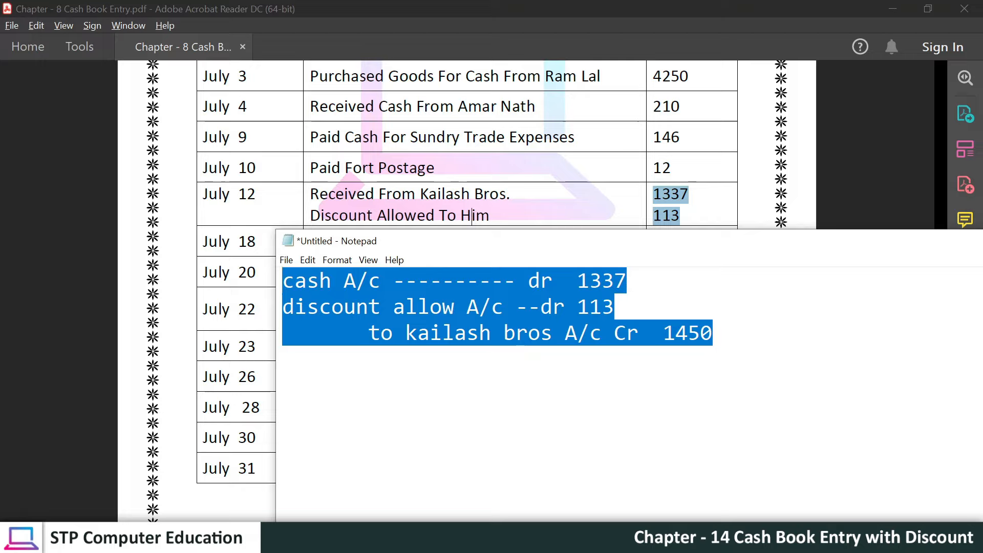
{"action": "key", "text": "Right"}
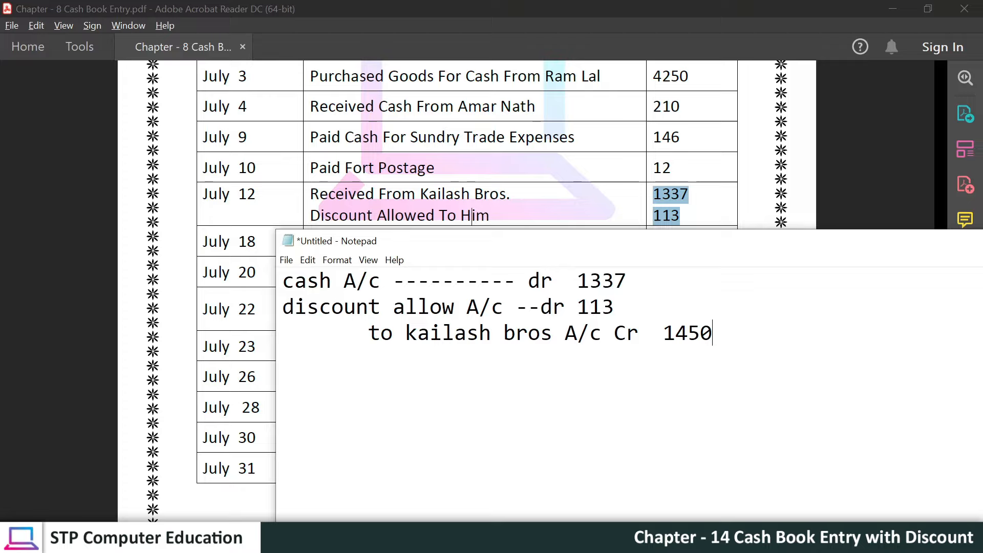
{"action": "left_click_drag", "start_coordinate": [294, 281], "coordinate": [565, 280]}
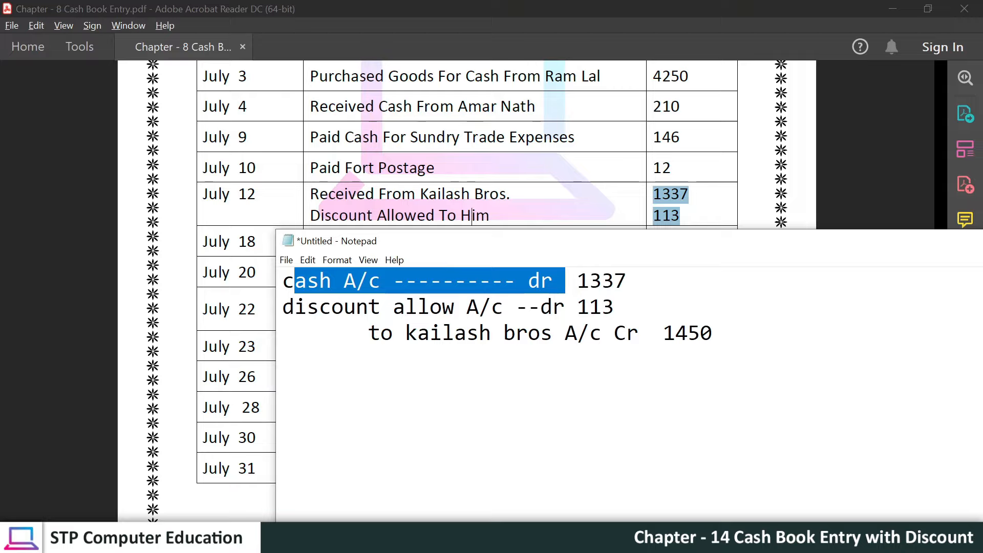
{"action": "left_click", "coordinate": [344, 281]}
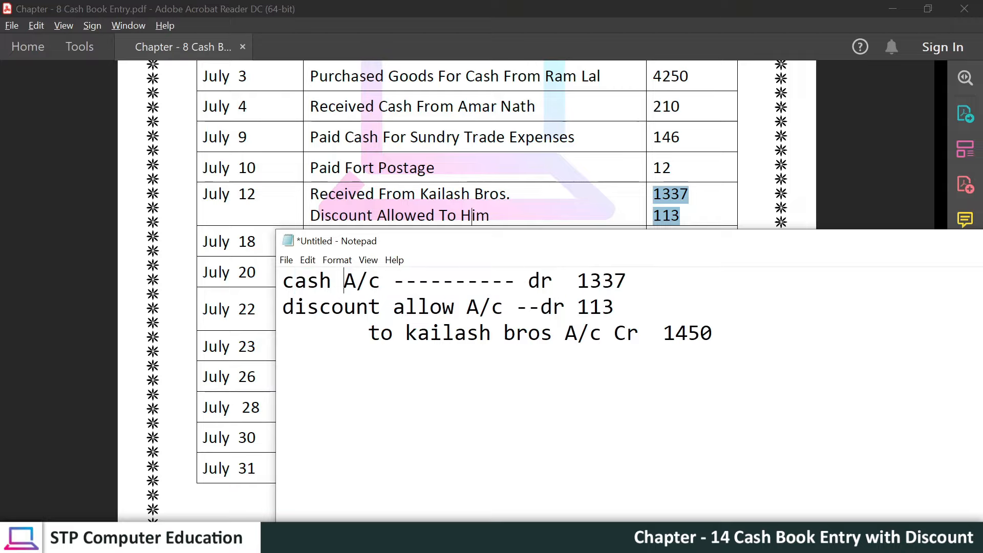
Start a new receipt voucher in TallyPrime and copy the party name kailash bros from the Notepad journal entry.
{"action": "left_click", "coordinate": [473, 537]}
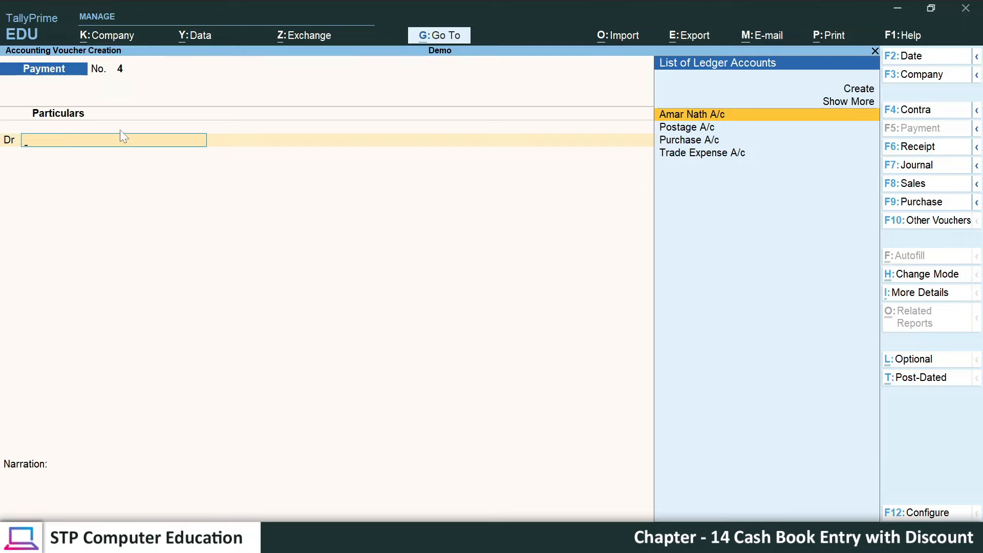
{"action": "key", "text": "F6"}
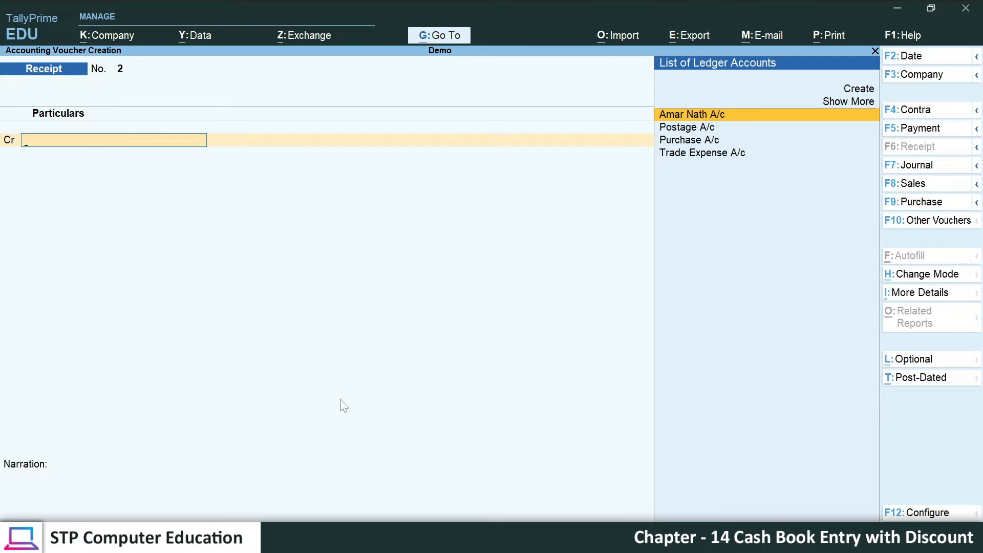
{"action": "left_click", "coordinate": [478, 543]}
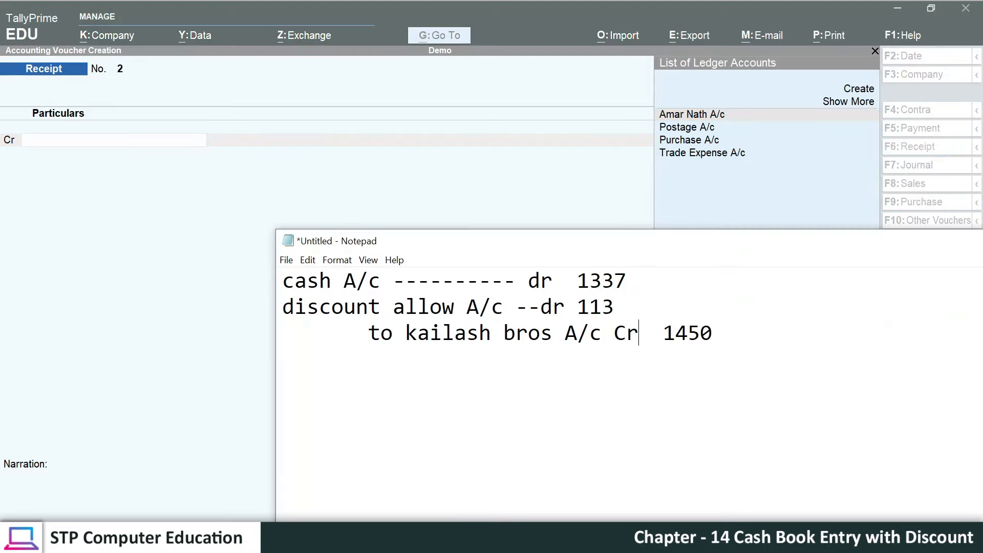
{"action": "key", "text": "shift+Left"}
{"action": "key", "text": "shift+Left"}
{"action": "key", "text": "shift+Left"}
{"action": "key", "text": "shift+Left"}
{"action": "key", "text": "shift+Left"}
{"action": "key", "text": "shift+Left"}
{"action": "key", "text": "shift+Left"}
{"action": "key", "text": "shift+Left"}
{"action": "left_click_drag", "start_coordinate": [405, 333], "coordinate": [553, 333]}
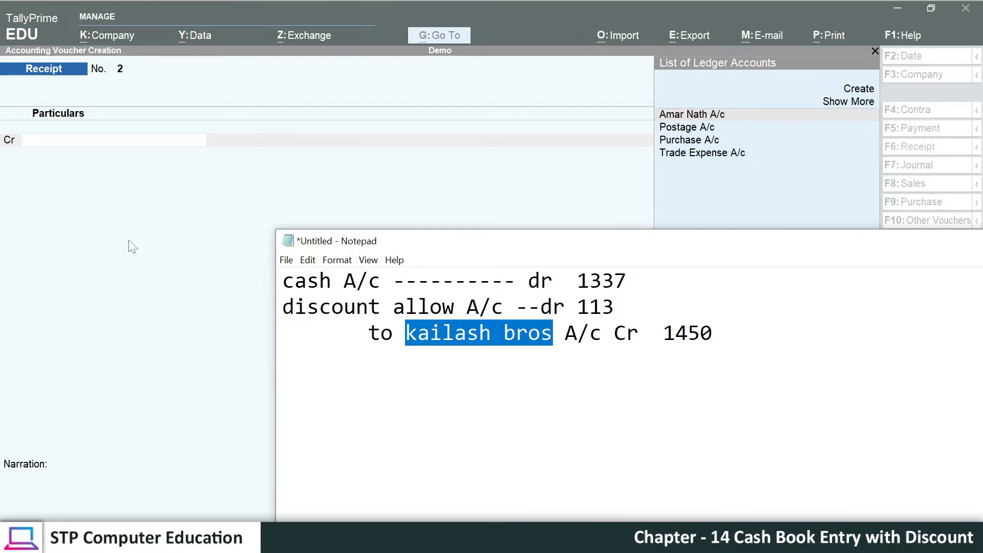
Create a new ledger from the receipt voucher's credit line in TallyPrime and name it kailash bros A/c.
{"action": "left_click", "coordinate": [69, 151]}
{"action": "key", "text": "ctrl"}
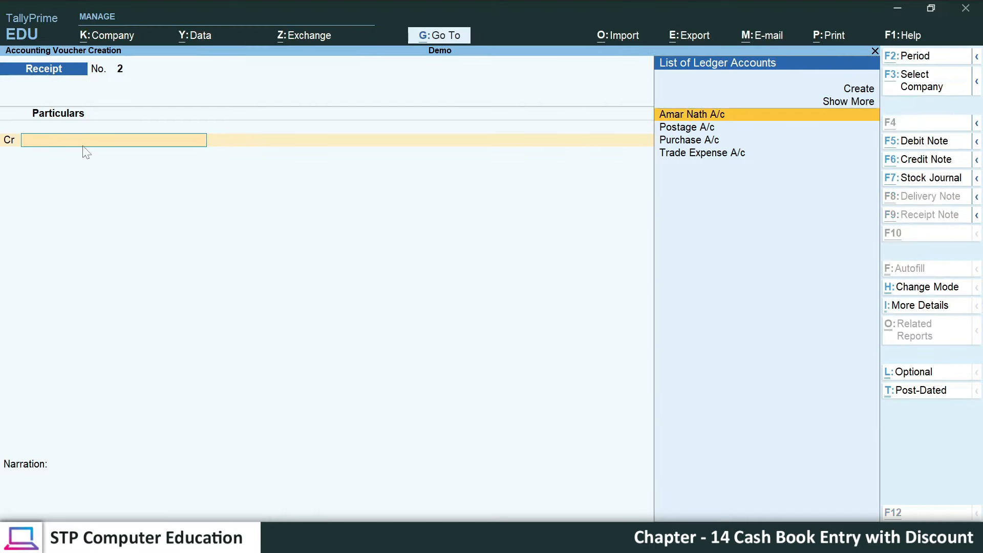
{"action": "key", "text": "alt+c"}
{"action": "key", "text": "ctrl+alt+v"}
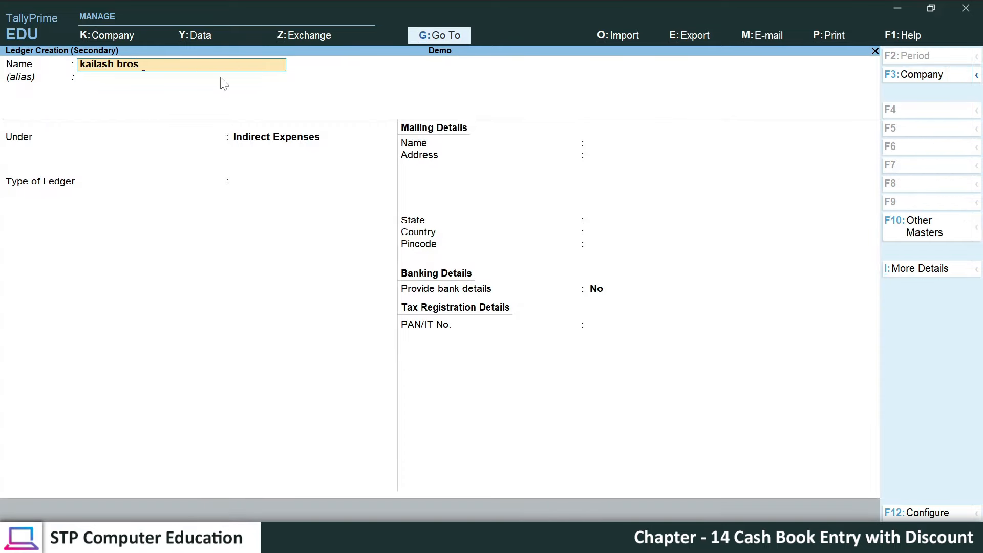
{"action": "key", "text": "Return"}
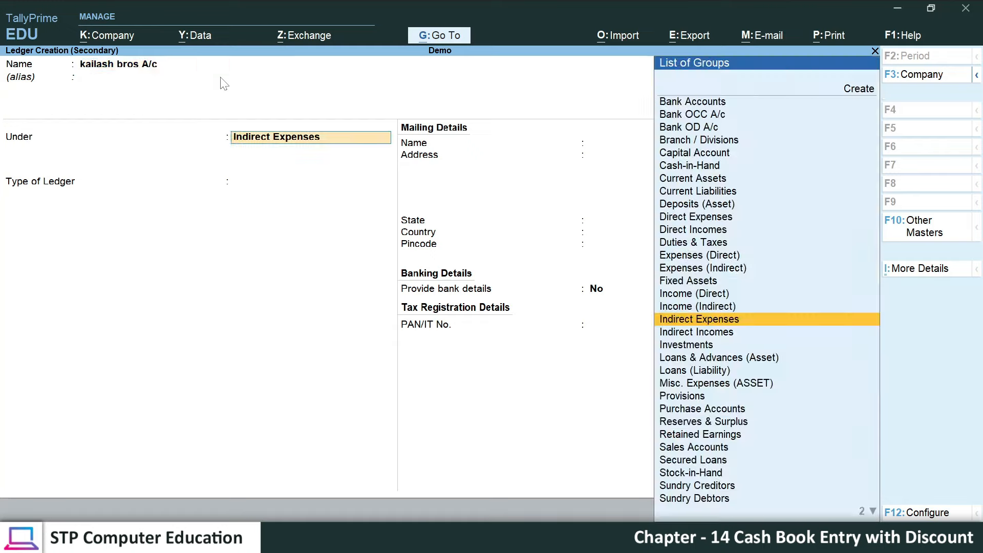
Group the kailash bros A/c ledger under Sundry Debtors and save it with the default details.
{"action": "type", "text": "S"}
{"action": "key", "text": "Down"}
{"action": "key", "text": "Down"}
{"action": "key", "text": "Down"}
{"action": "key", "text": "Down"}
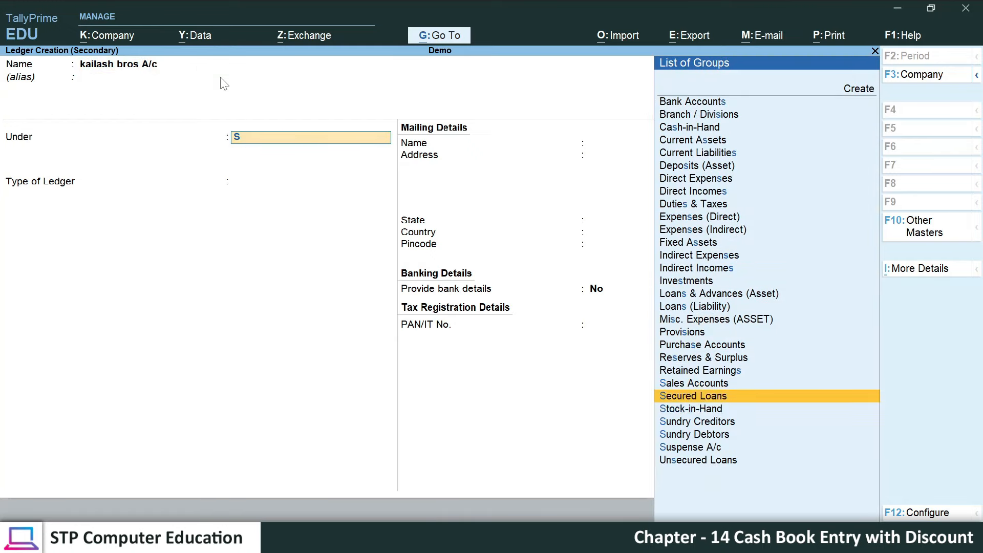
{"action": "key", "text": "Return"}
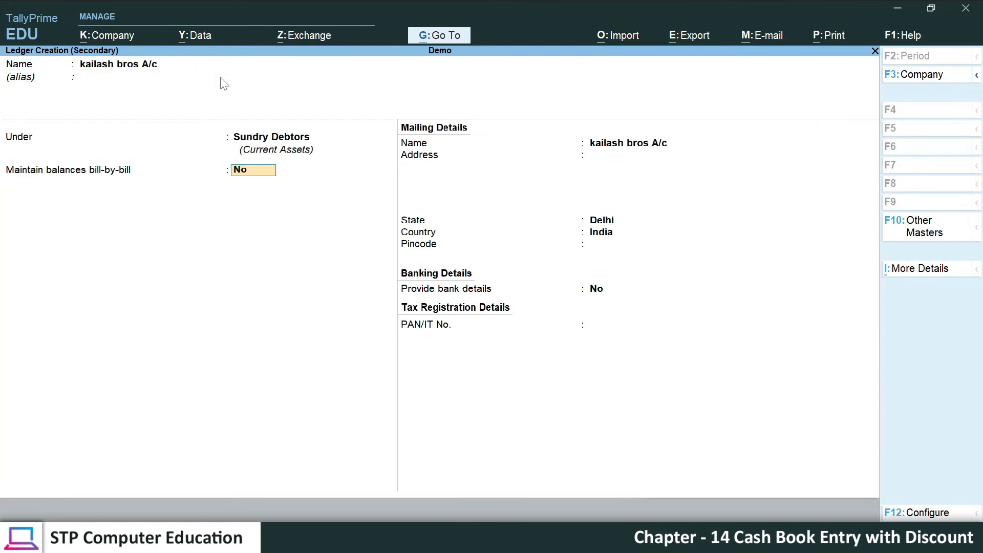
{"action": "key", "text": "Return"}
{"action": "key", "text": "Return"}
{"action": "key", "text": "Return"}
{"action": "key", "text": "Return"}
{"action": "key", "text": "Return"}
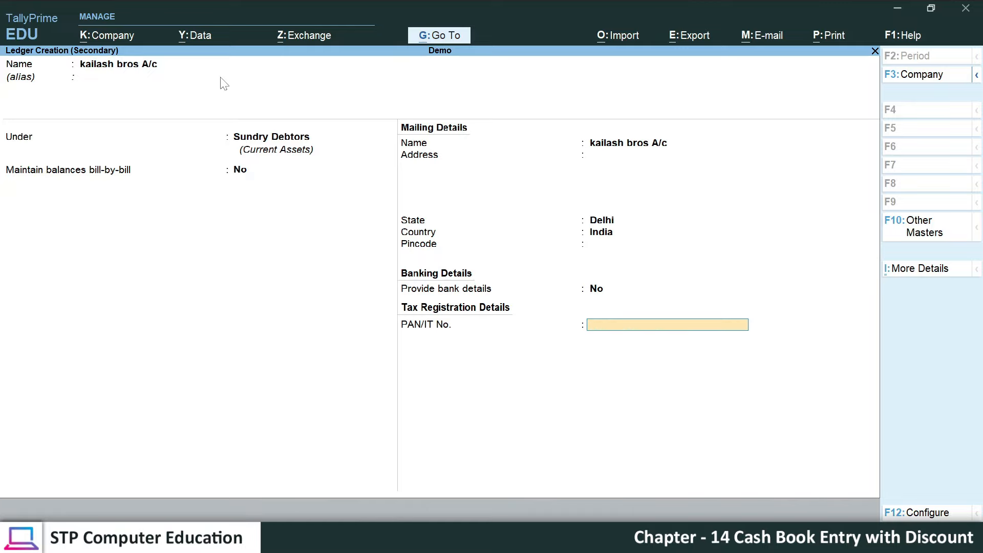
{"action": "key", "text": "Return"}
{"action": "key", "text": "Return"}
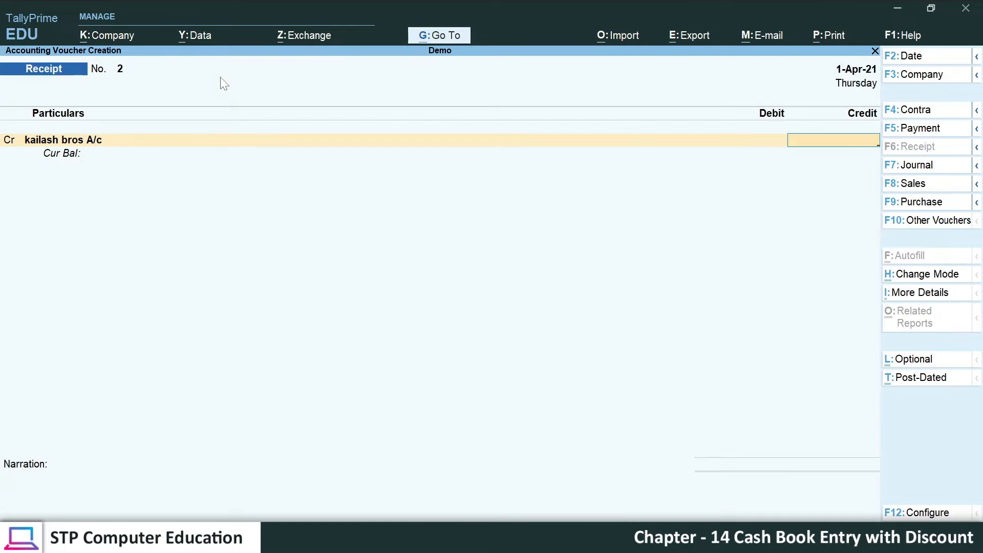
Credit kailash bros A/c with 1450 and debit Cash with 1337 in the receipt voucher.
{"action": "type", "text": "1450"}
{"action": "key", "text": "Return"}
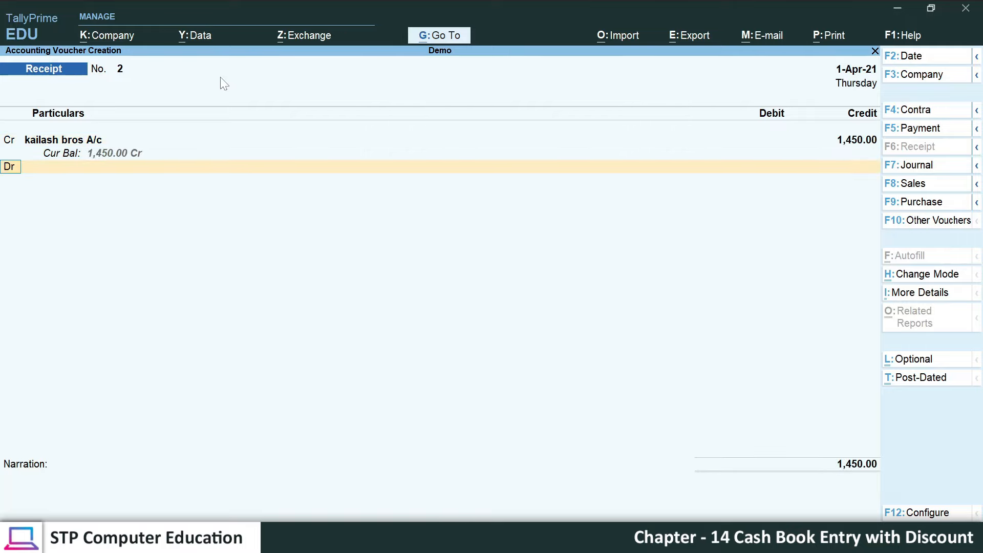
{"action": "key", "text": "Return"}
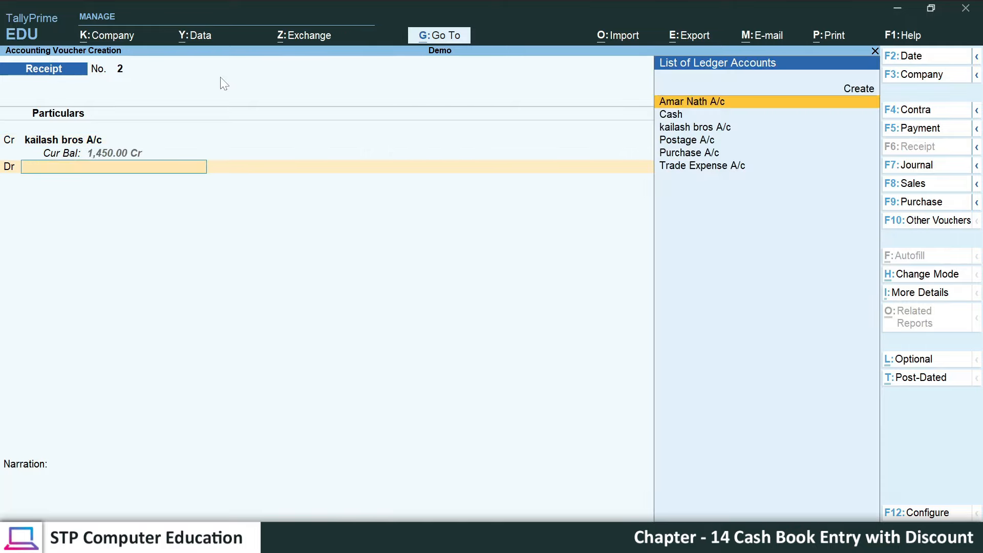
{"action": "key", "text": "Down"}
{"action": "key", "text": "Return"}
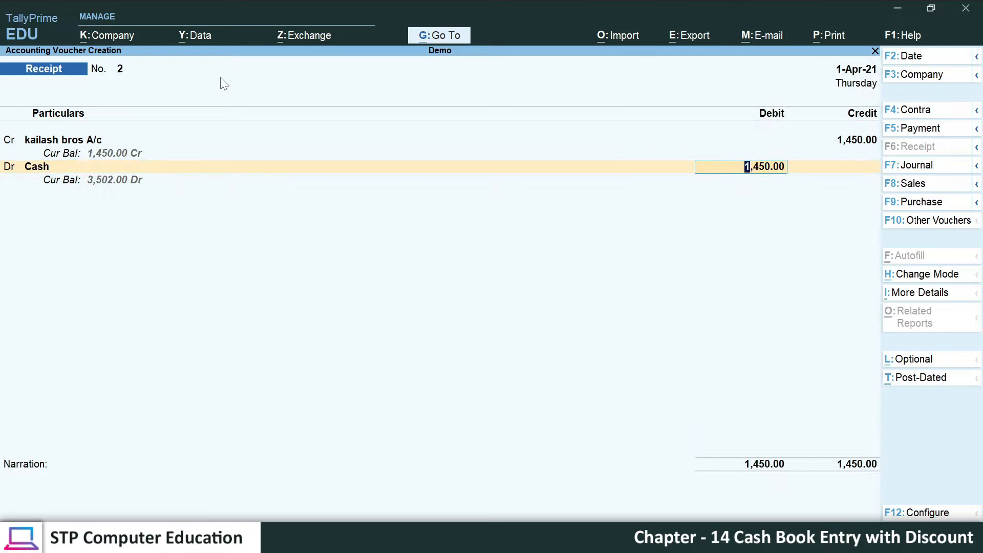
{"action": "type", "text": "1337"}
{"action": "key", "text": "Return"}
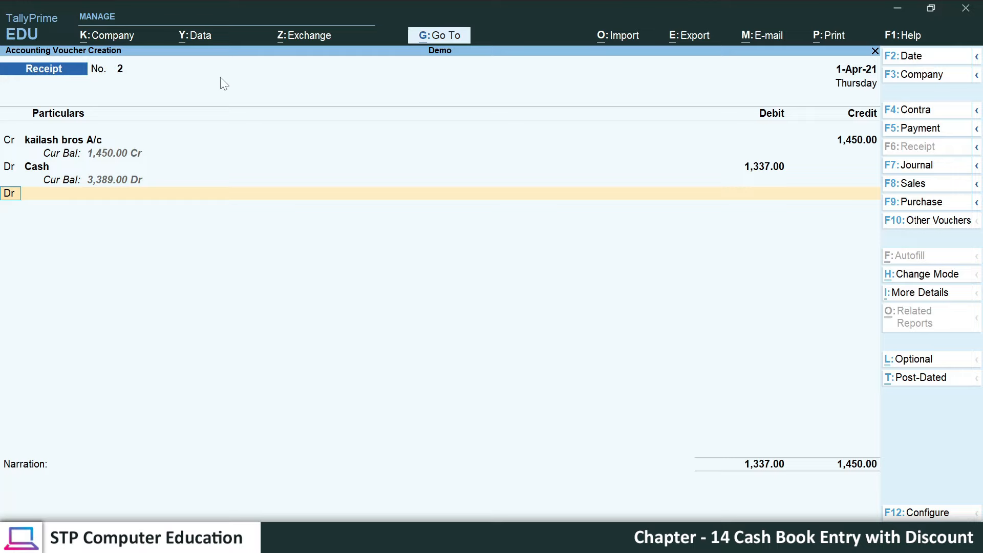
Create a new ledger from the receipt voucher's second debit line and name it Discount Allow.
{"action": "key", "text": "Return"}
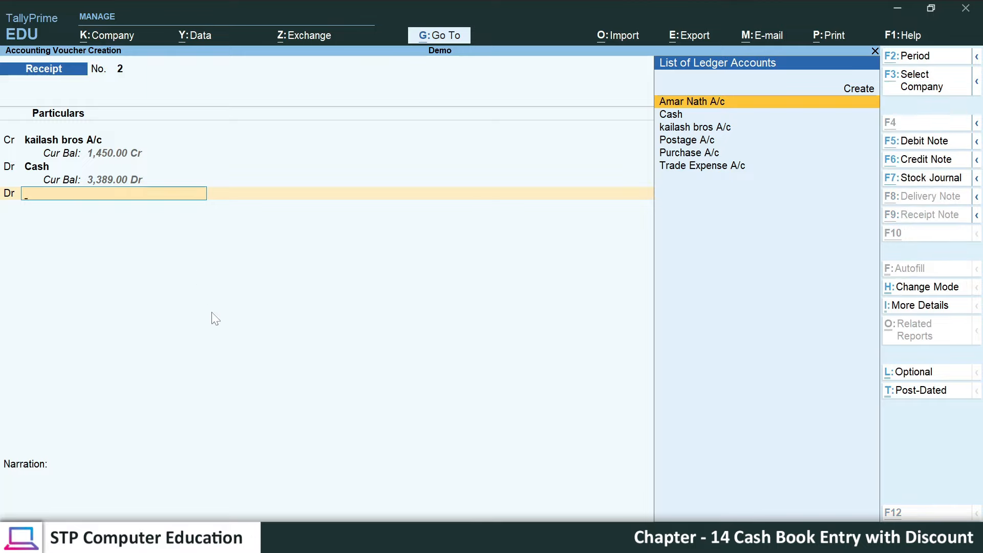
{"action": "key", "text": "alt+c"}
{"action": "type", "text": "Discount"}
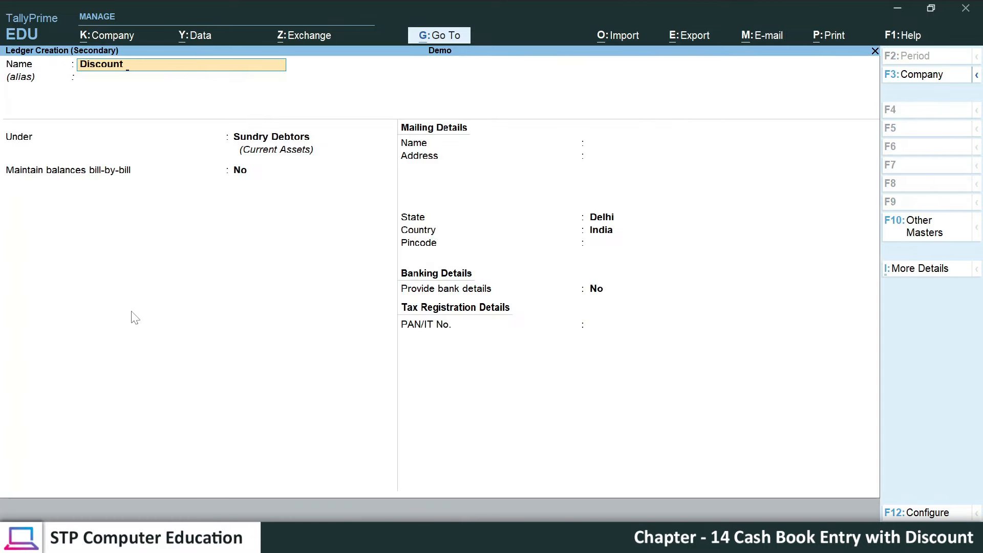
{"action": "type", "text": " Allow"}
{"action": "key", "text": "Return"}
{"action": "key", "text": "Return"}
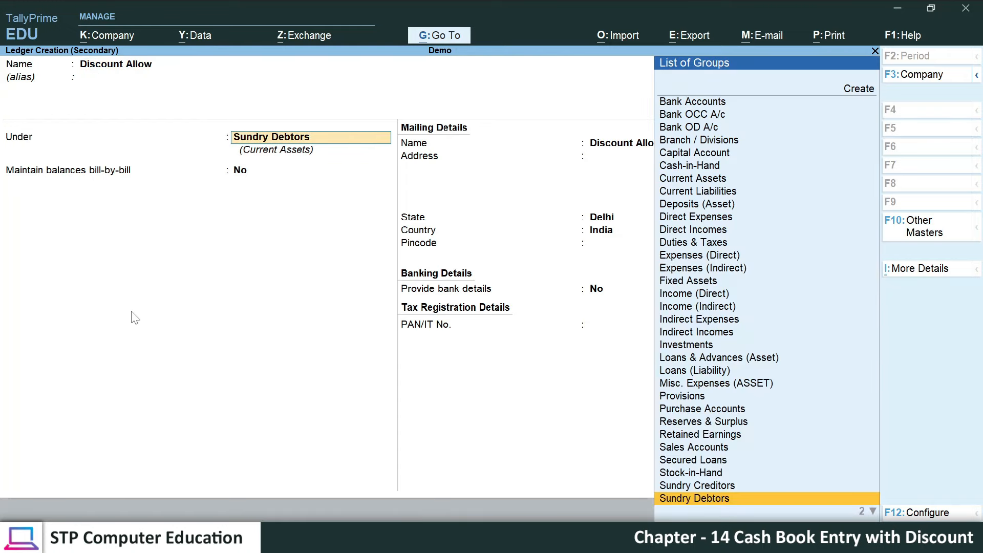
Group the Discount Allow ledger under Indirect Expenses and save it with the default details.
{"action": "key", "text": "Up"}
{"action": "key", "text": "Up"}
{"action": "key", "text": "Up"}
{"action": "key", "text": "Up"}
{"action": "key", "text": "Up"}
{"action": "key", "text": "Up"}
{"action": "key", "text": "Up"}
{"action": "key", "text": "Up"}
{"action": "key", "text": "Up"}
{"action": "key", "text": "Up"}
{"action": "key", "text": "Up"}
{"action": "key", "text": "Up"}
{"action": "key", "text": "Up"}
{"action": "key", "text": "Up"}
{"action": "key", "text": "Up"}
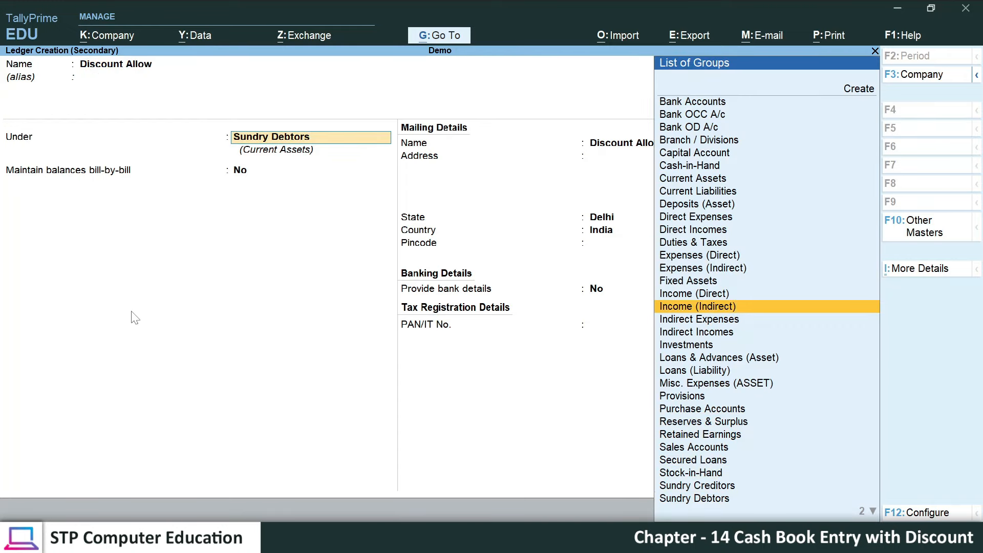
{"action": "key", "text": "Down"}
{"action": "key", "text": "Return"}
{"action": "key", "text": "Return"}
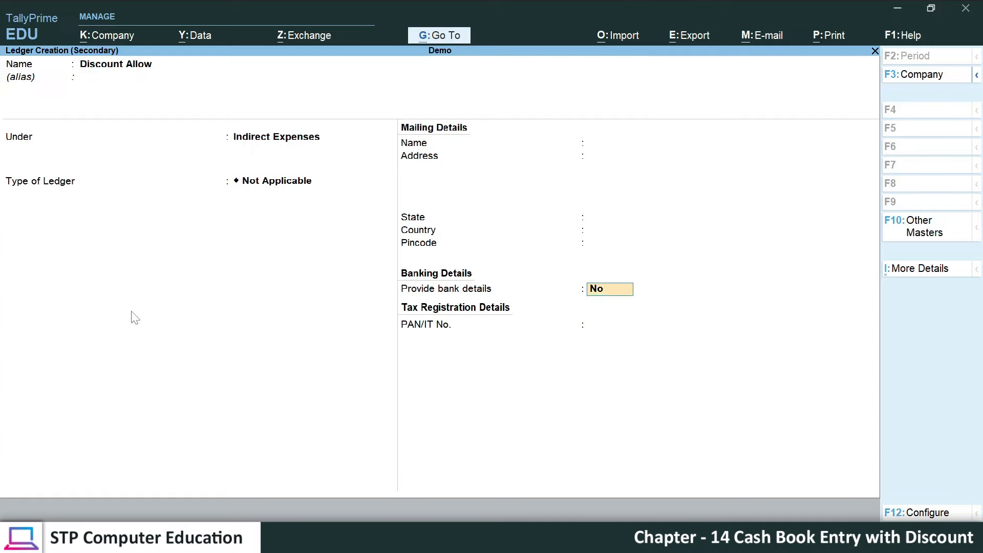
{"action": "key", "text": "Return"}
{"action": "key", "text": "Return"}
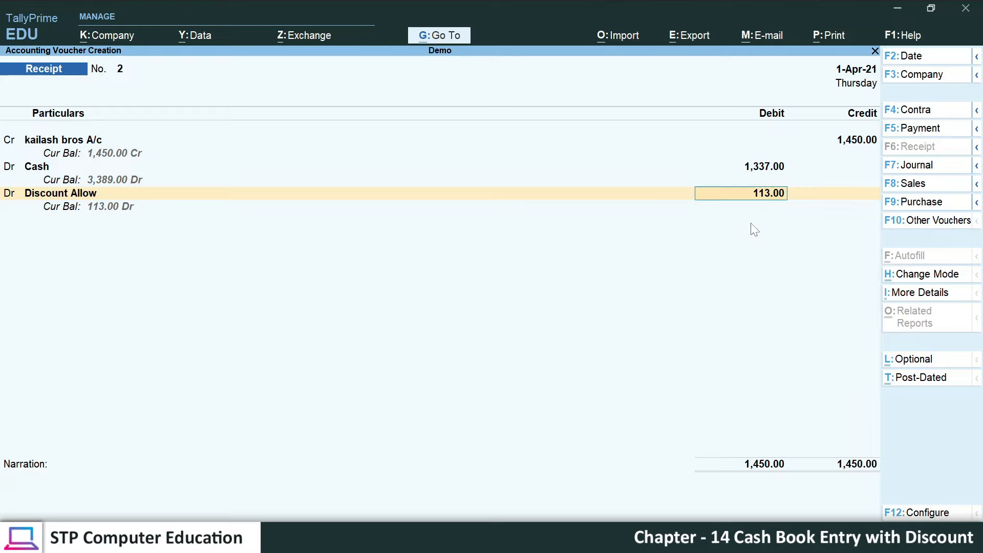
Accept 113 as the Discount Allow debit and save the receipt voucher without a narration.
{"action": "key", "text": "Return"}
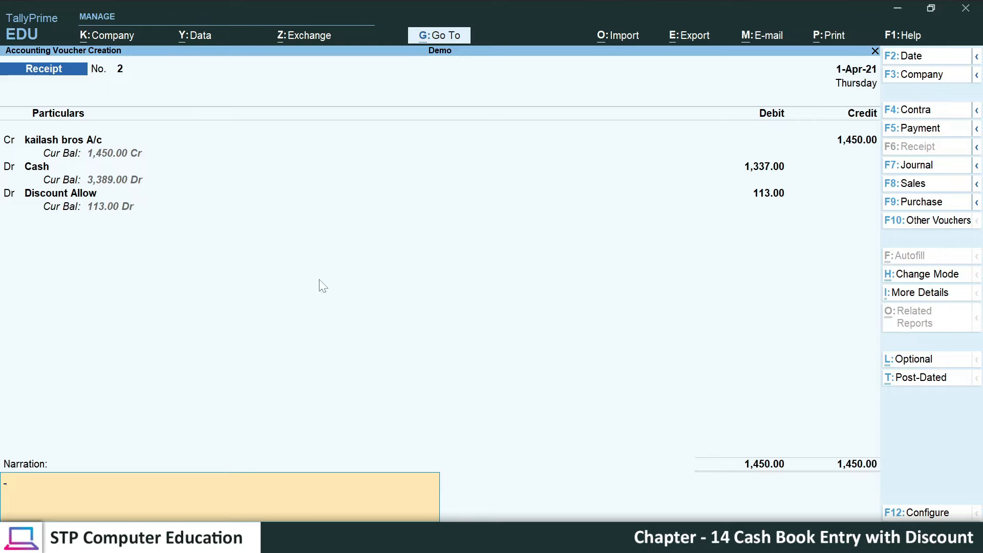
{"action": "key", "text": "Return"}
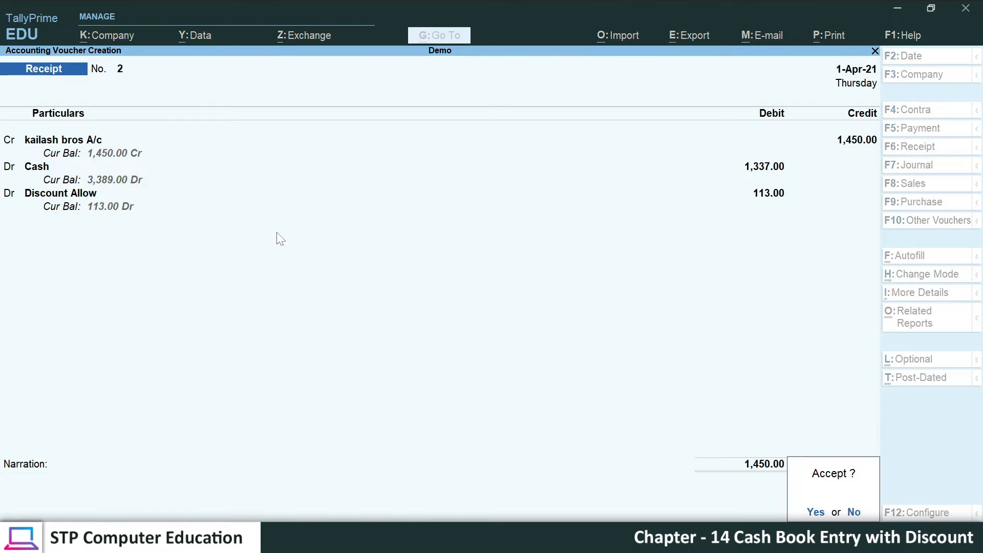
{"action": "key", "text": "y"}
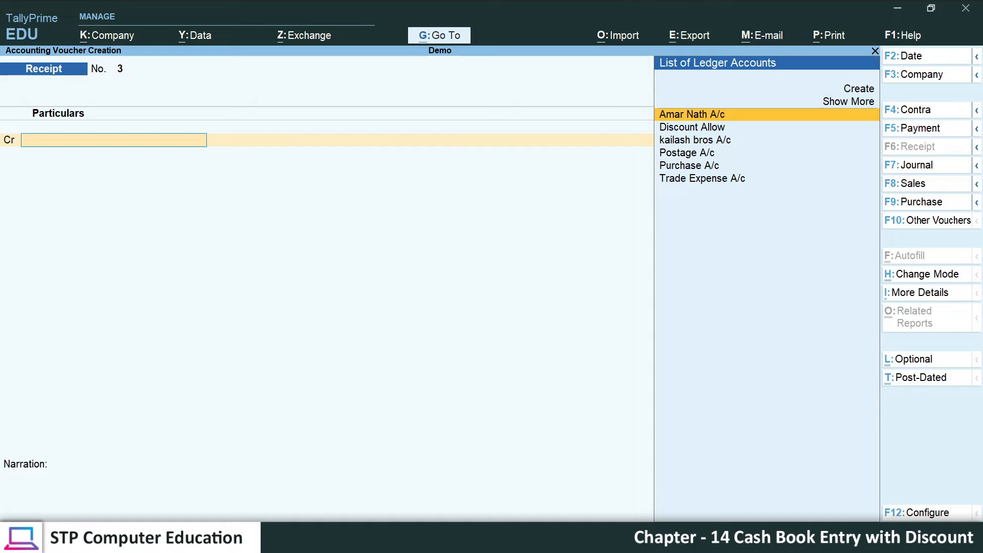
Switch to the PDF and check the July 18 cash purchases transaction.
{"action": "key", "text": "alt+Tab"}
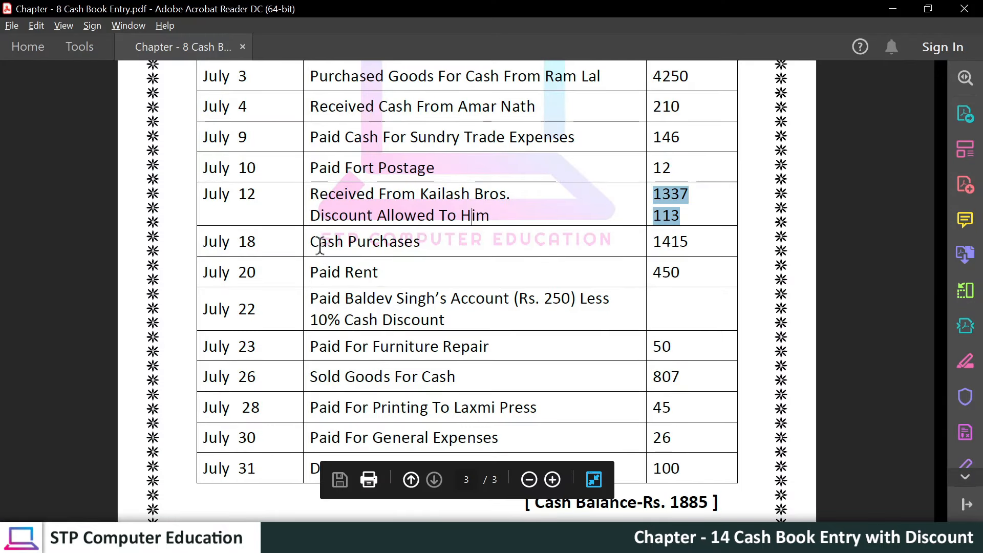
{"action": "left_click_drag", "start_coordinate": [311, 243], "coordinate": [422, 242]}
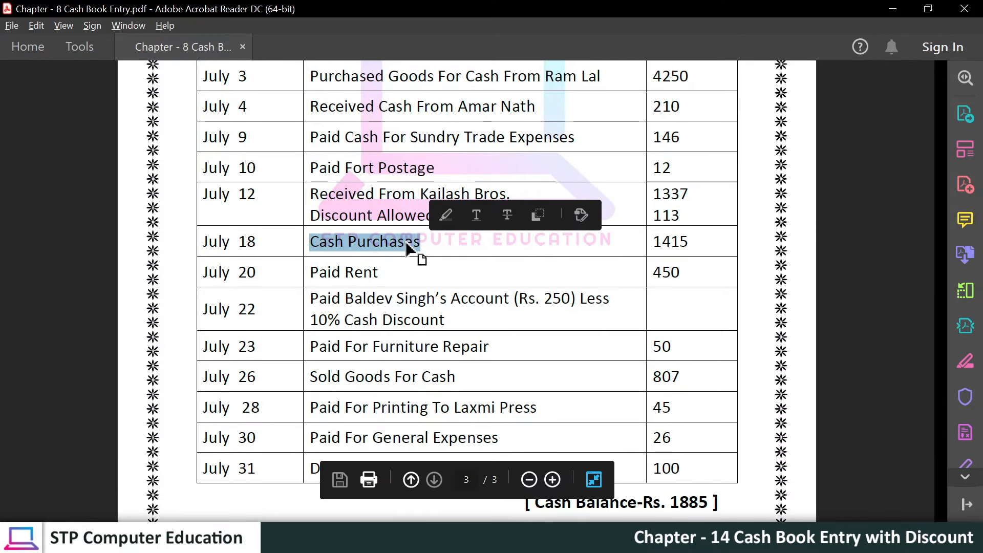
{"action": "left_click", "coordinate": [420, 246]}
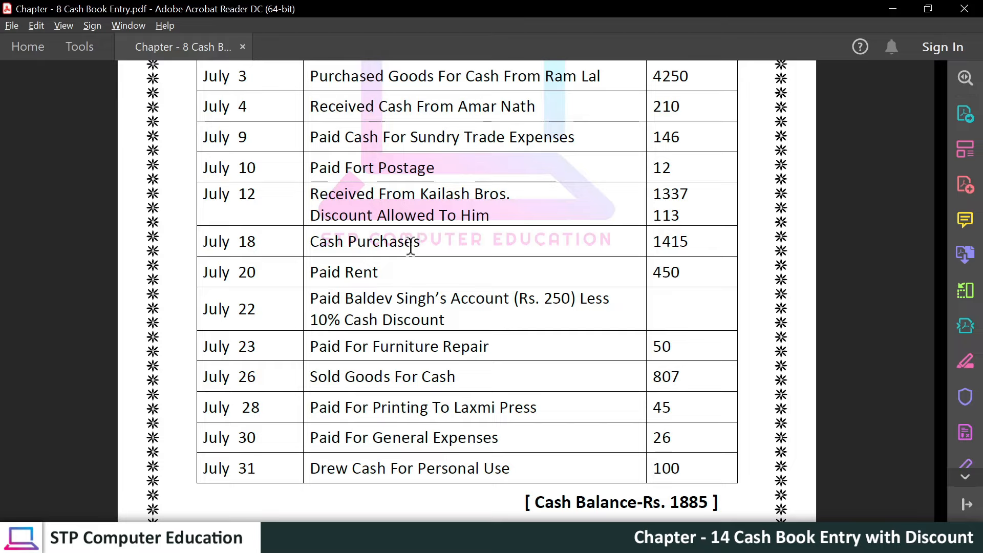
Switch to TallyPrime and start a payment voucher debiting Purchase A/c with 1415, without inventory allocations.
{"action": "key", "text": "alt+Tab"}
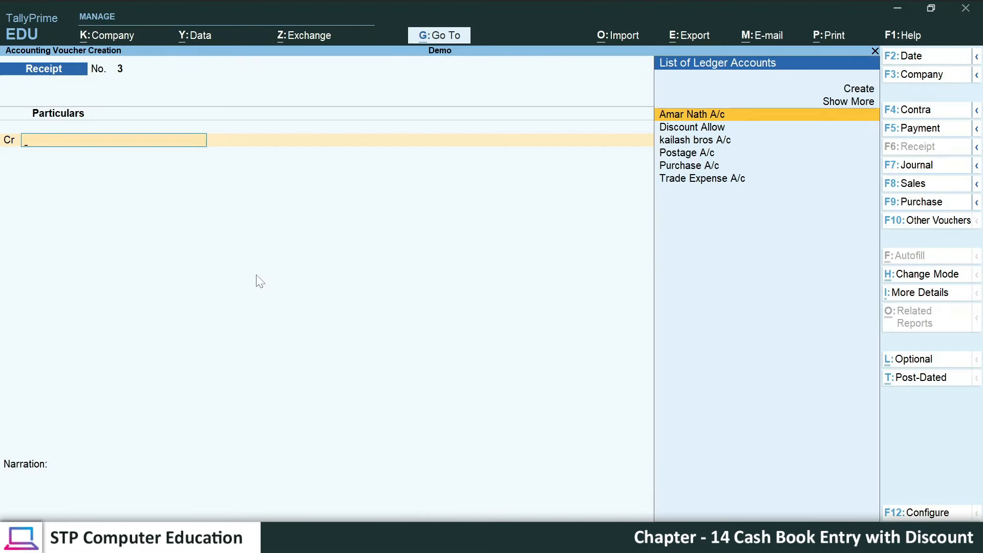
{"action": "key", "text": "F5"}
{"action": "key", "text": "Down"}
{"action": "key", "text": "Down"}
{"action": "key", "text": "Down"}
{"action": "key", "text": "Down"}
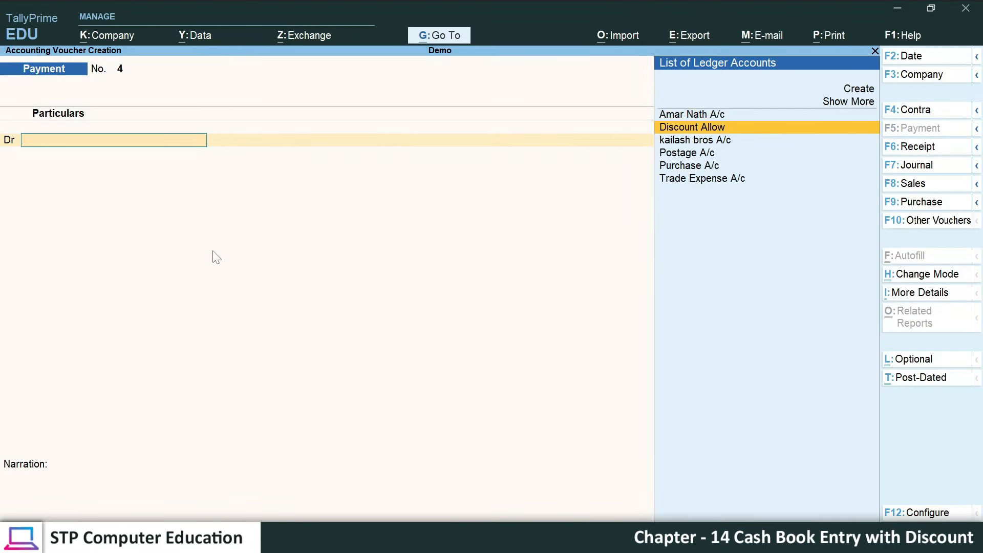
{"action": "key", "text": "Return"}
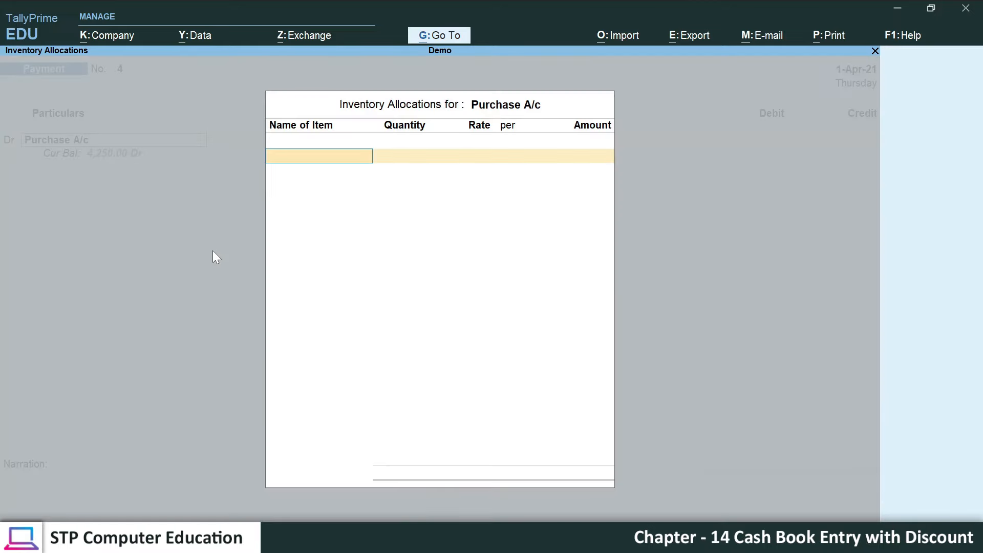
{"action": "key", "text": "Escape"}
{"action": "type", "text": "1,415"}
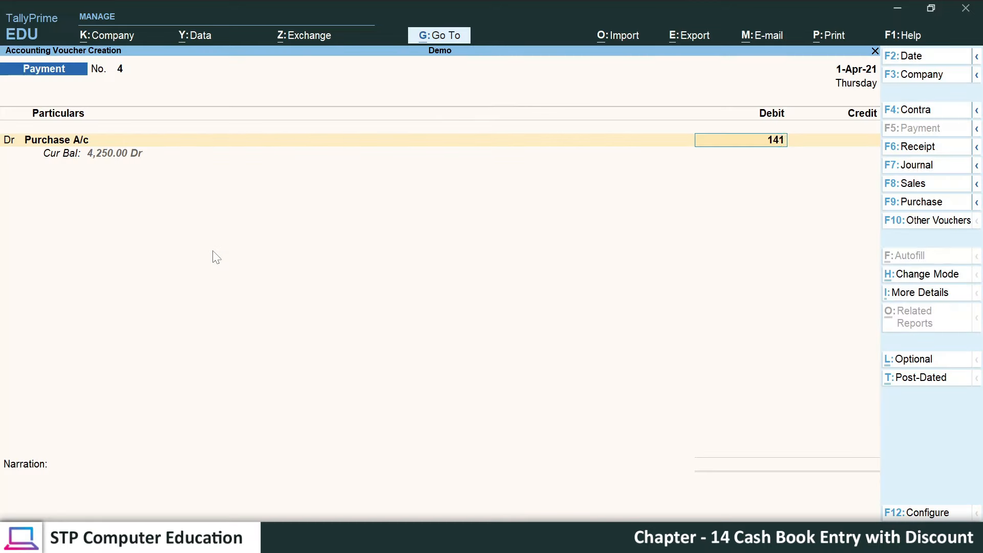
Credit Cash with 1415 and save the purchase payment voucher without a narration.
{"action": "key", "text": "Return"}
{"action": "key", "text": "Return"}
{"action": "key", "text": "Return"}
{"action": "key", "text": "Return"}
{"action": "key", "text": "Return"}
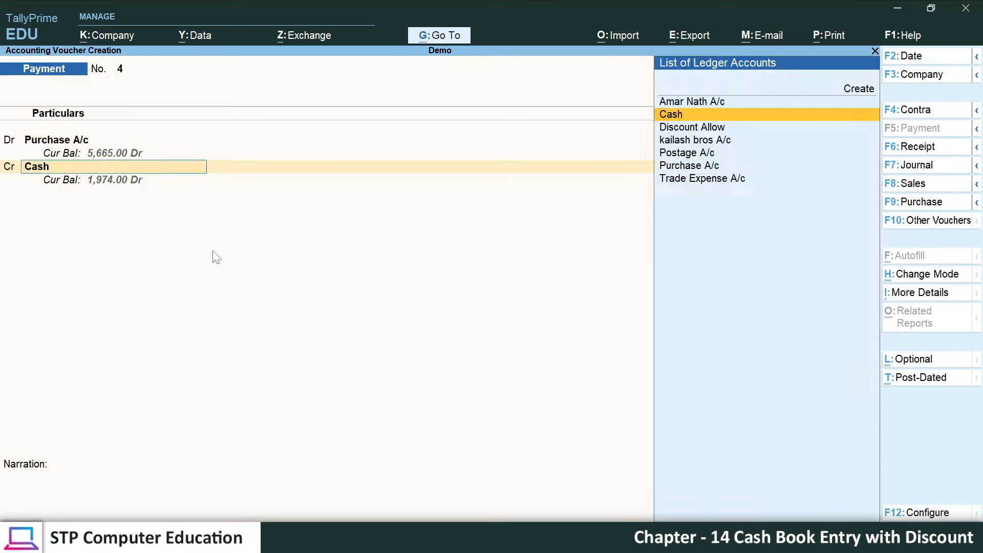
{"action": "key", "text": "Return"}
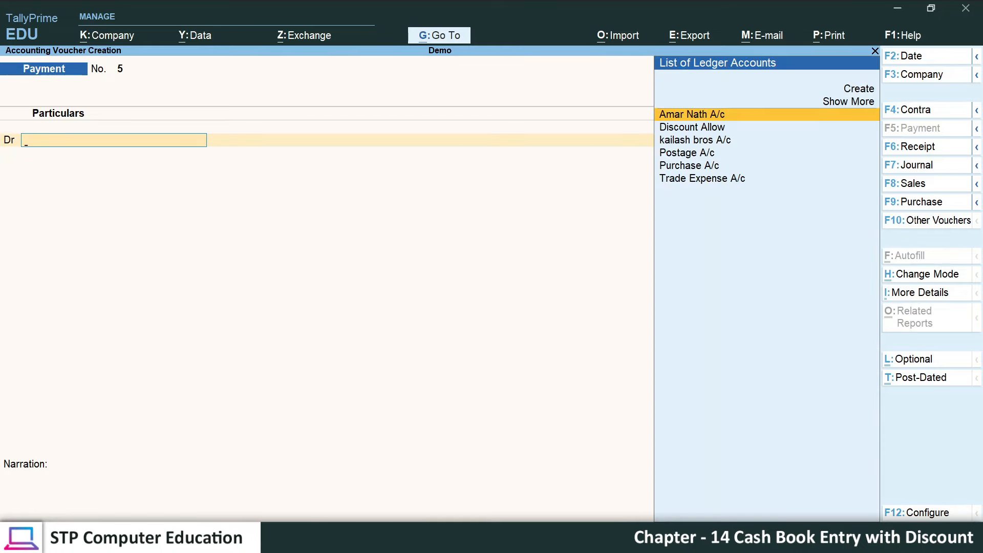
Check the July 20 rent transaction in the PDF and create a Rent A/c ledger under Indirect Expenses from the TallyPrime payment voucher.
{"action": "key", "text": "alt+Tab"}
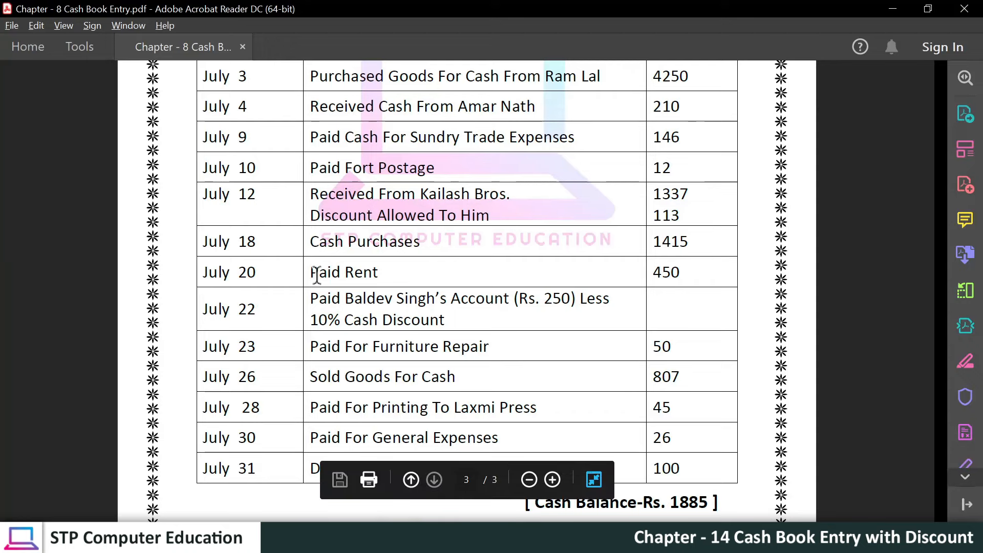
{"action": "left_click_drag", "start_coordinate": [317, 276], "coordinate": [380, 275]}
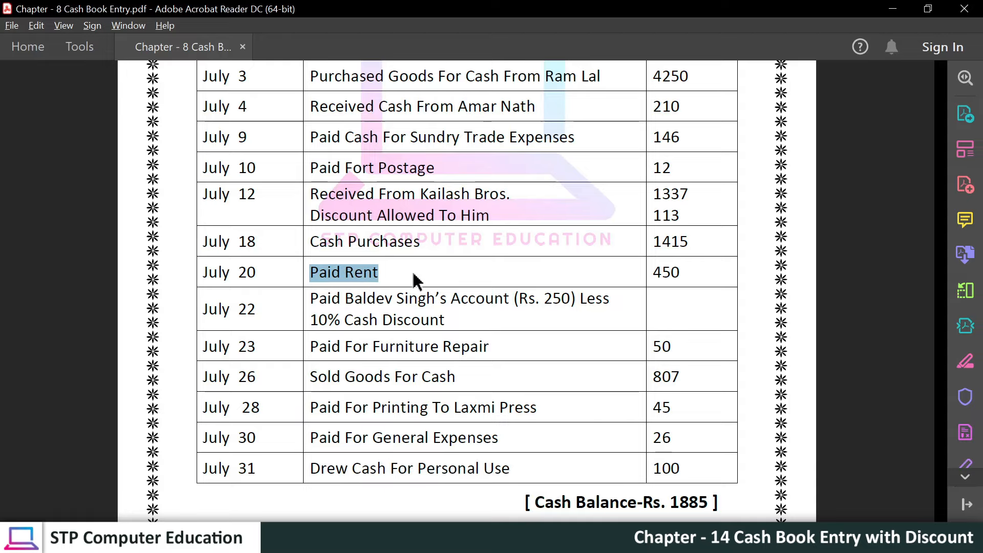
{"action": "key", "text": "alt+Tab"}
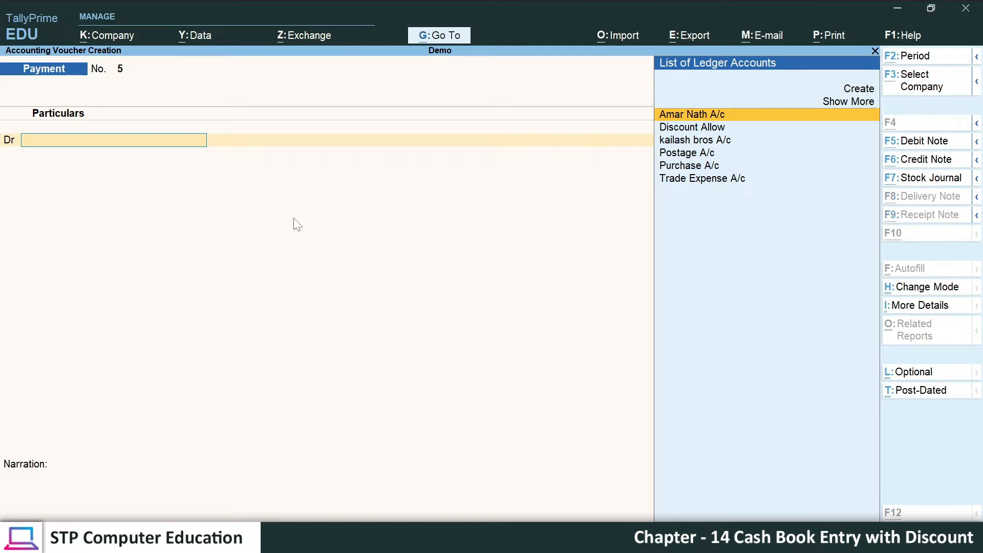
{"action": "key", "text": "alt+c"}
{"action": "type", "text": "Rent A/c"}
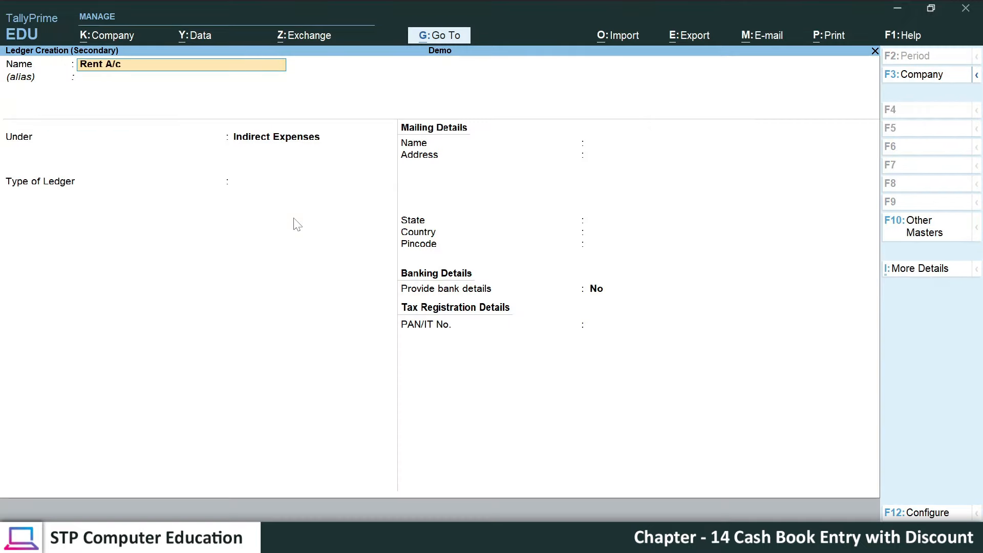
{"action": "key", "text": "Return"}
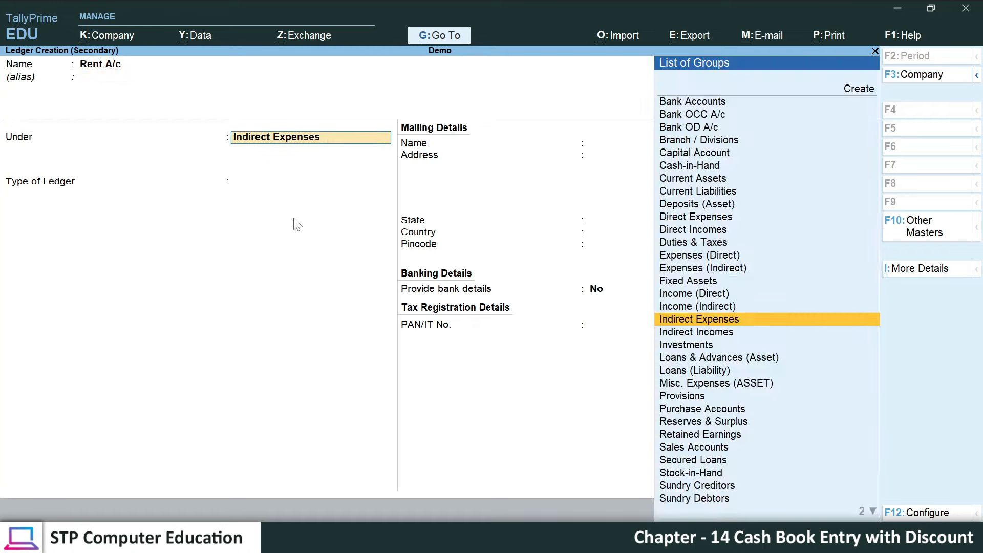
{"action": "key", "text": "ctrl+a"}
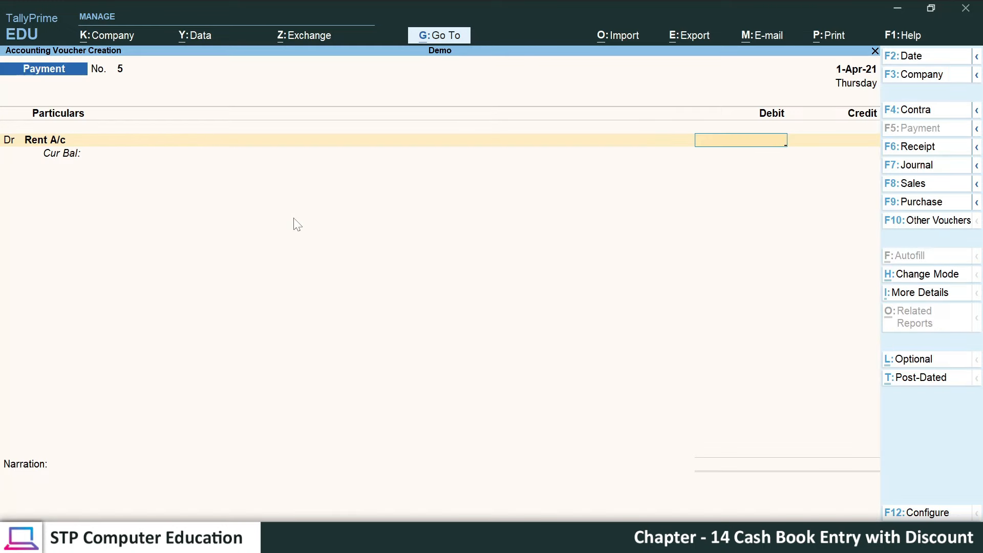
Debit Rent A/c with 450, credit Cash for the same amount, and save the payment voucher without a narration.
{"action": "type", "text": "450"}
{"action": "key", "text": "Return"}
{"action": "key", "text": "Down"}
{"action": "key", "text": "Return"}
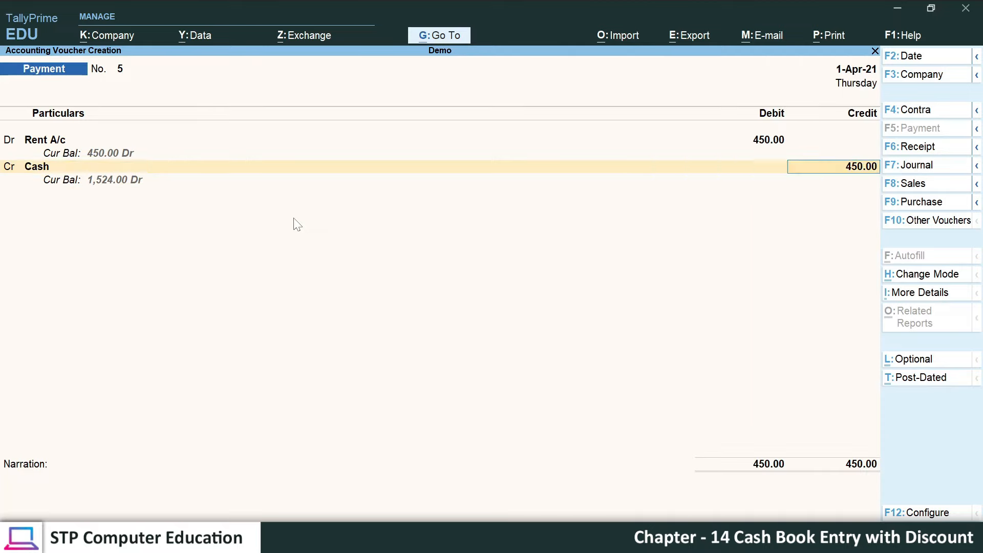
{"action": "key", "text": "Return"}
{"action": "key", "text": "Return"}
{"action": "key", "text": "Return"}
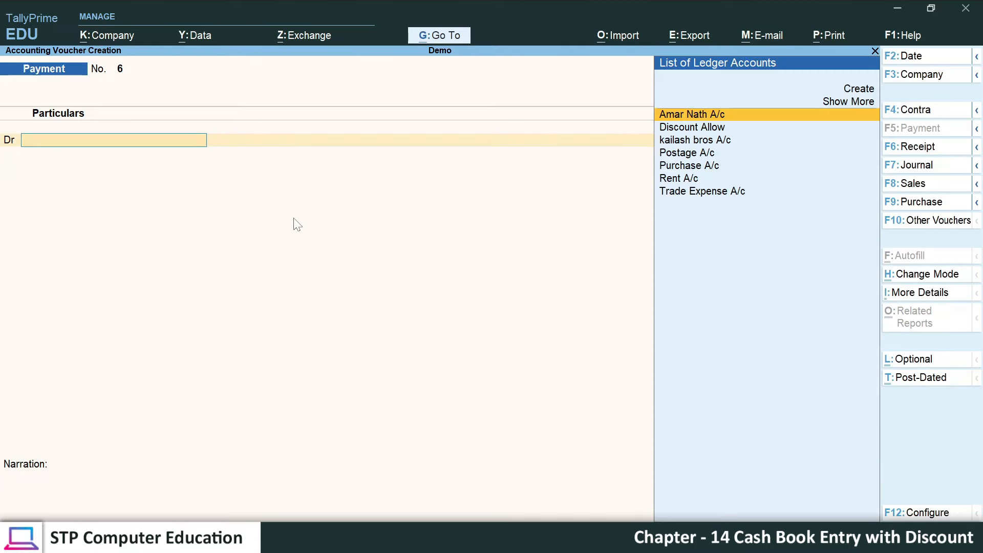
Switch to the PDF and examine the payee, amount and 10% cash discount of the July 22 transaction.
{"action": "key", "text": "alt+Tab"}
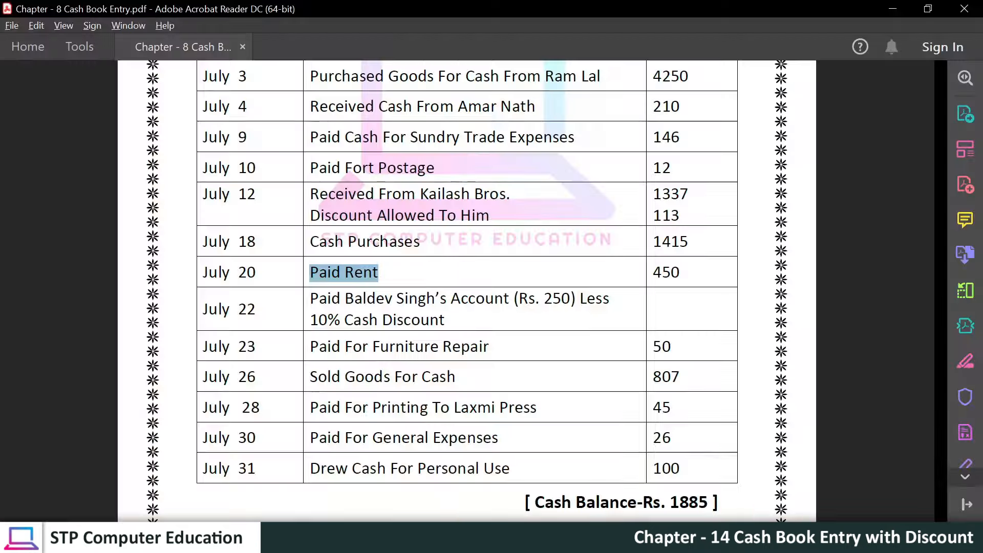
{"action": "left_click_drag", "start_coordinate": [312, 299], "coordinate": [451, 326]}
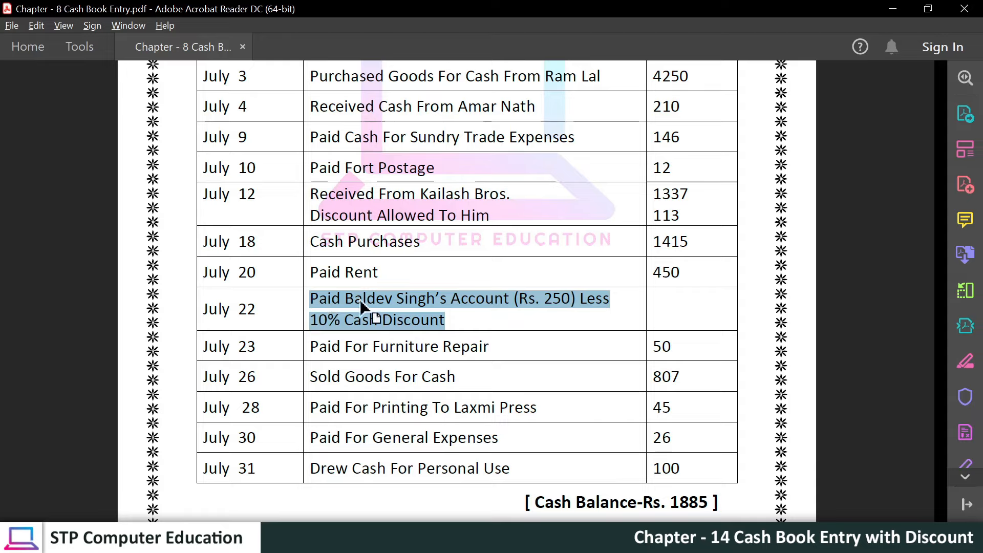
{"action": "left_click", "coordinate": [338, 309]}
{"action": "left_click_drag", "start_coordinate": [544, 304], "coordinate": [579, 306]}
{"action": "left_click", "coordinate": [557, 311]}
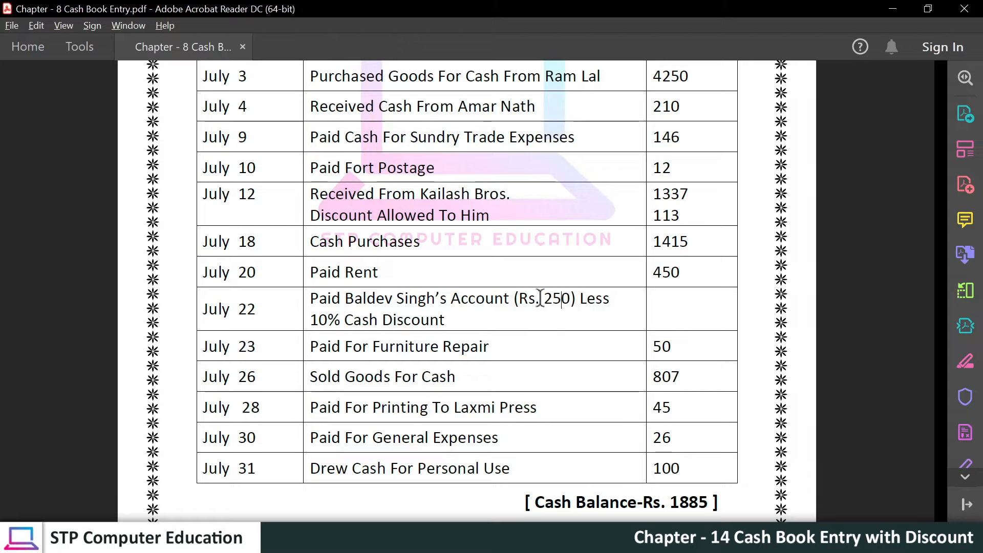
{"action": "left_click_drag", "start_coordinate": [311, 320], "coordinate": [462, 324]}
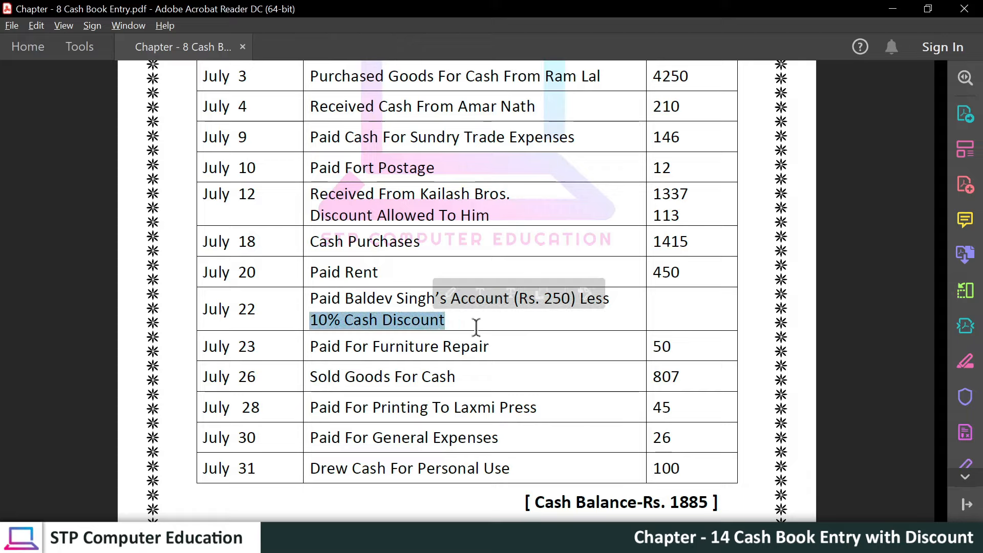
{"action": "left_click_drag", "start_coordinate": [576, 303], "coordinate": [610, 302]}
{"action": "left_click_drag", "start_coordinate": [346, 321], "coordinate": [441, 331]}
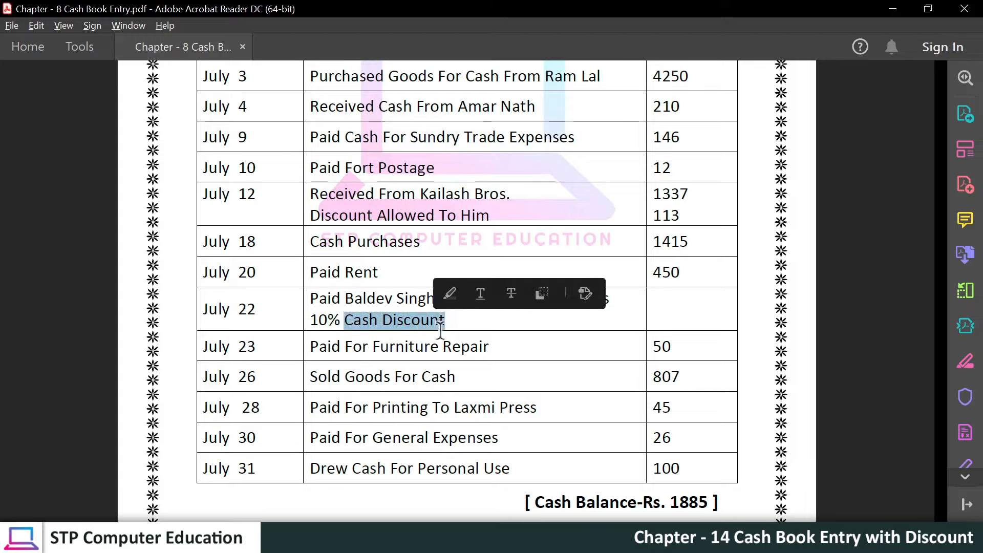
{"action": "left_click", "coordinate": [440, 330]}
{"action": "left_click_drag", "start_coordinate": [346, 300], "coordinate": [492, 308]}
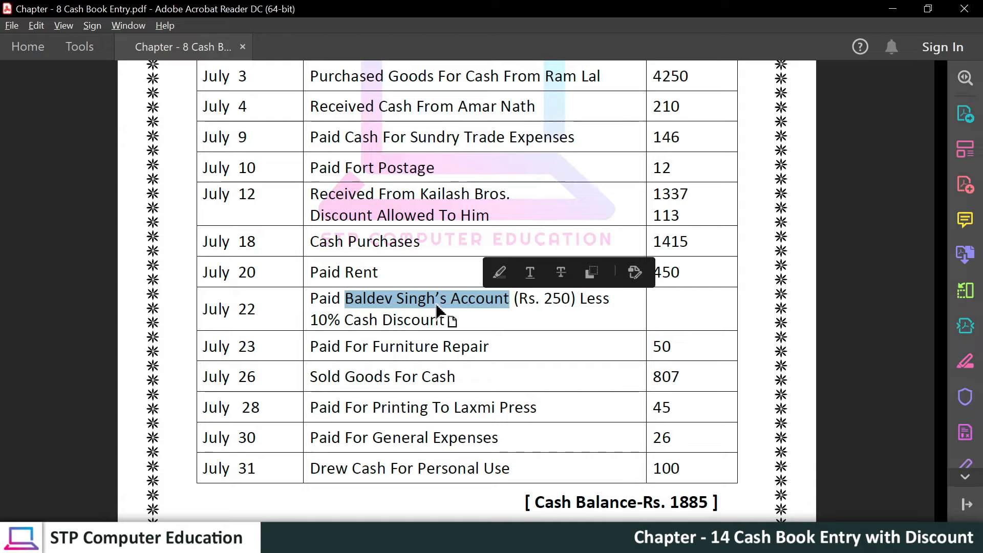
{"action": "double_click", "coordinate": [558, 305]}
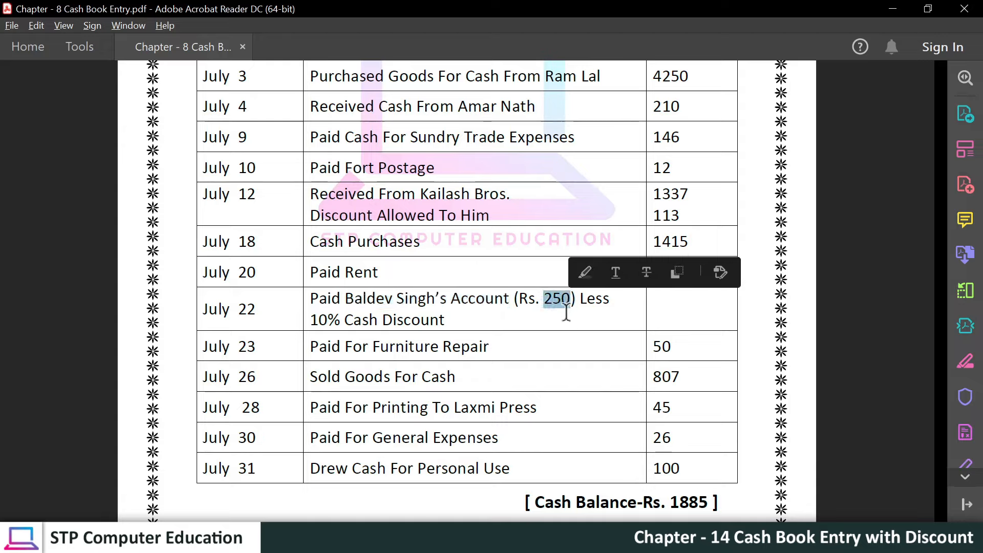
{"action": "left_click", "coordinate": [566, 312]}
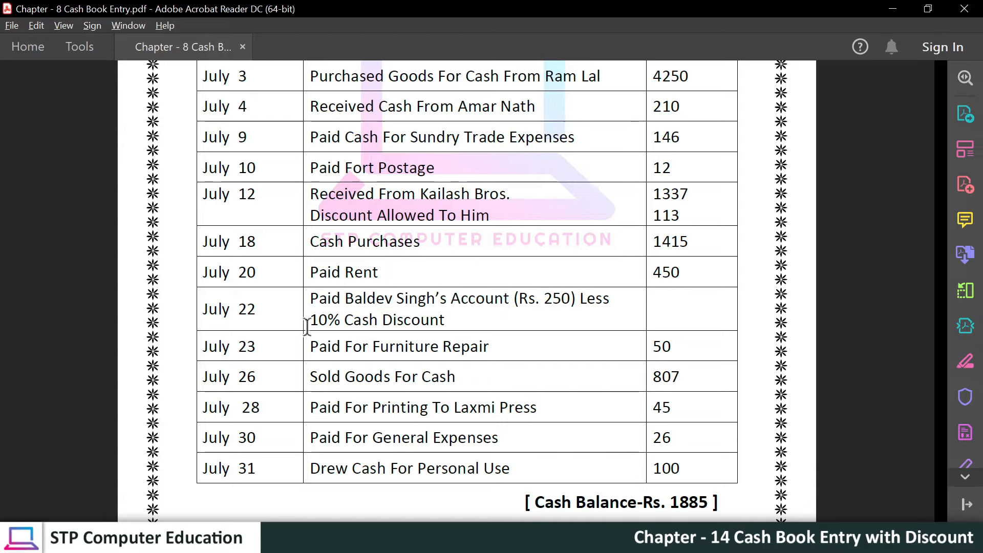
{"action": "left_click_drag", "start_coordinate": [309, 323], "coordinate": [379, 322]}
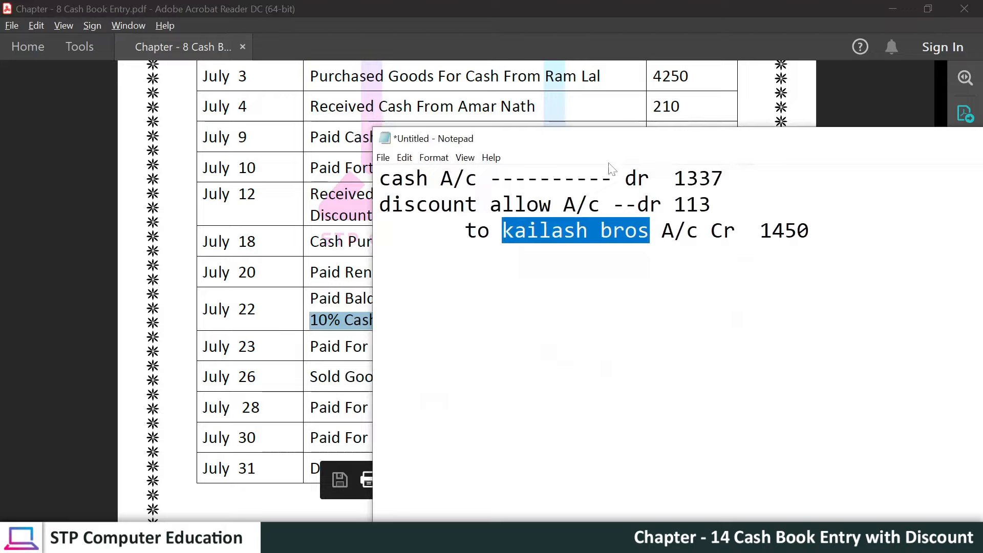
Switch to Notepad and write a debit line of 250 for the July 22 payee's account below the existing journal entry.
{"action": "key", "text": "End"}
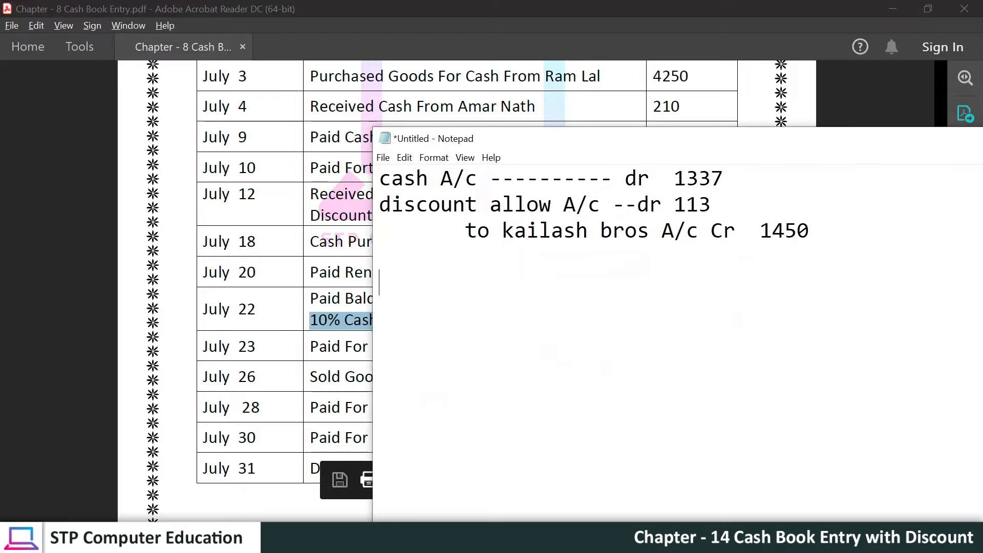
{"action": "left_click_drag", "start_coordinate": [515, 140], "coordinate": [654, 186]}
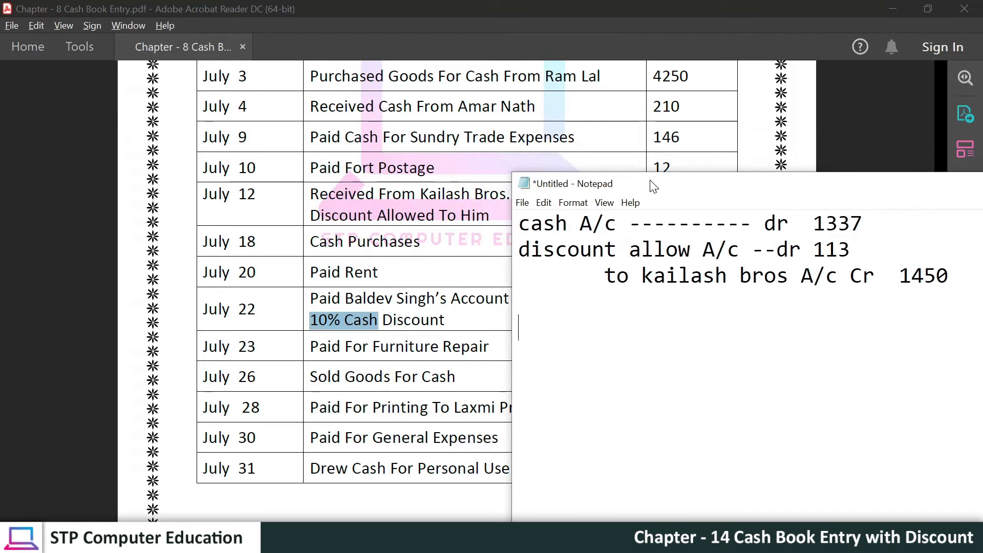
{"action": "left_click_drag", "start_coordinate": [654, 186], "coordinate": [536, 135]}
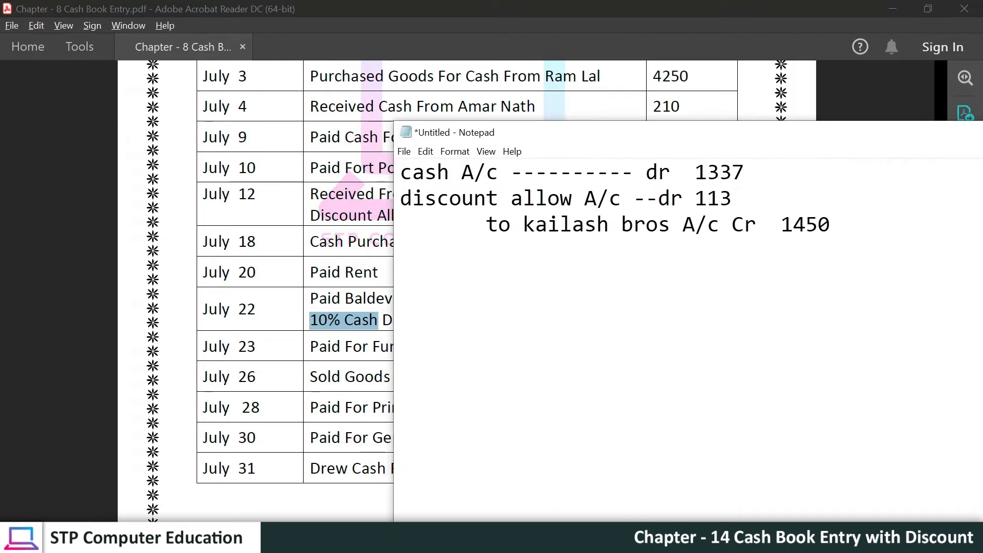
{"action": "type", "text": "ba"}
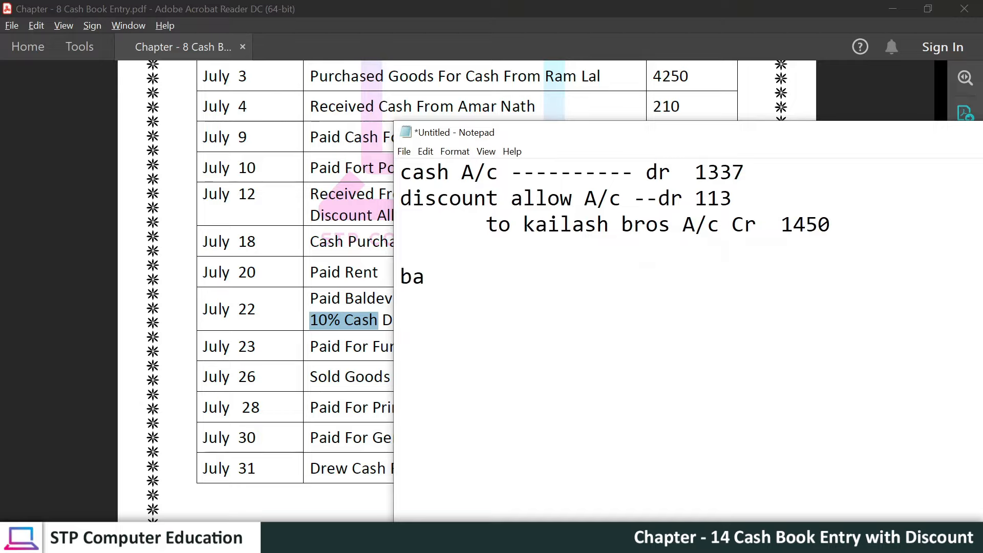
{"action": "type", "text": "ldev sing A/c"}
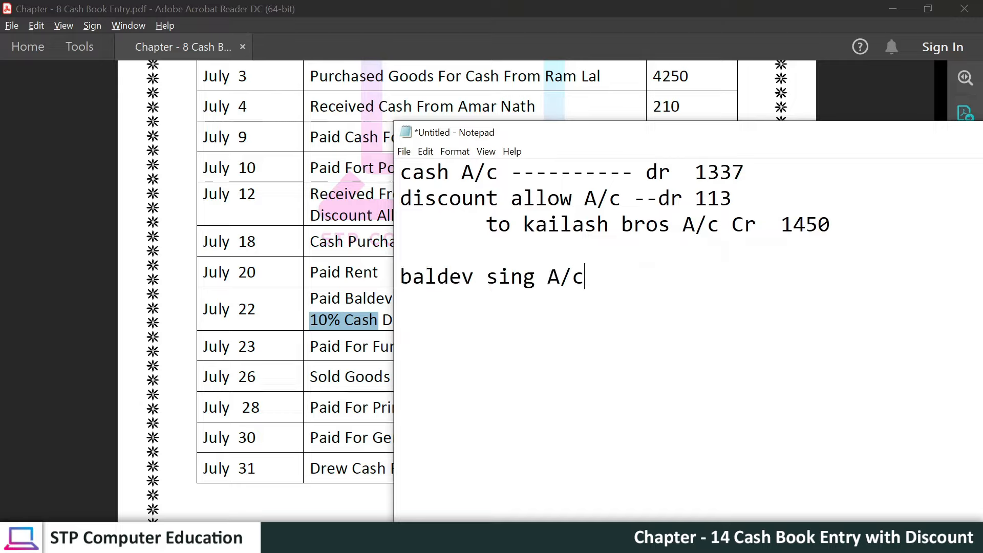
{"action": "type", "text": "    ---- dr     250"}
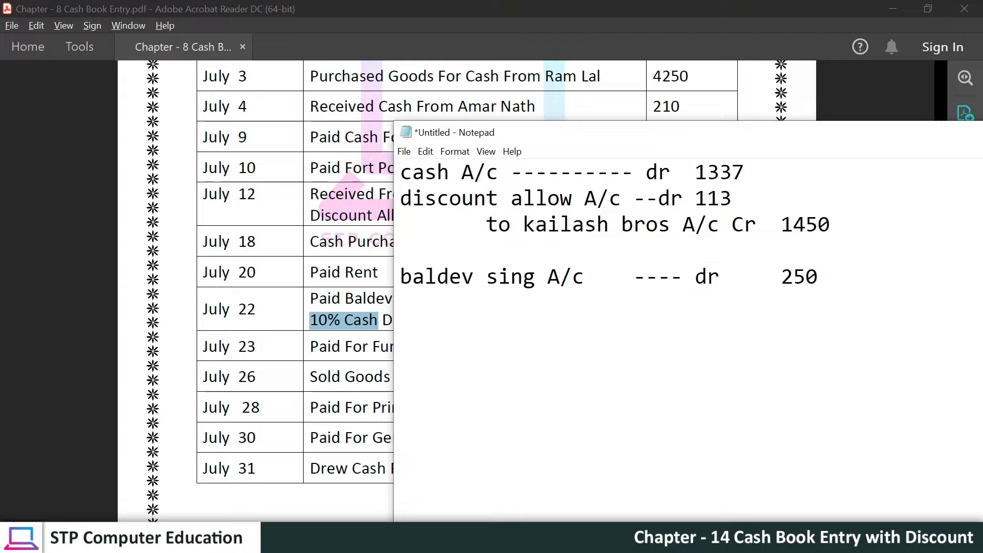
{"action": "left_click", "coordinate": [782, 277]}
{"action": "key", "text": "BackSpace"}
{"action": "key", "text": "BackSpace"}
{"action": "key", "text": "BackSpace"}
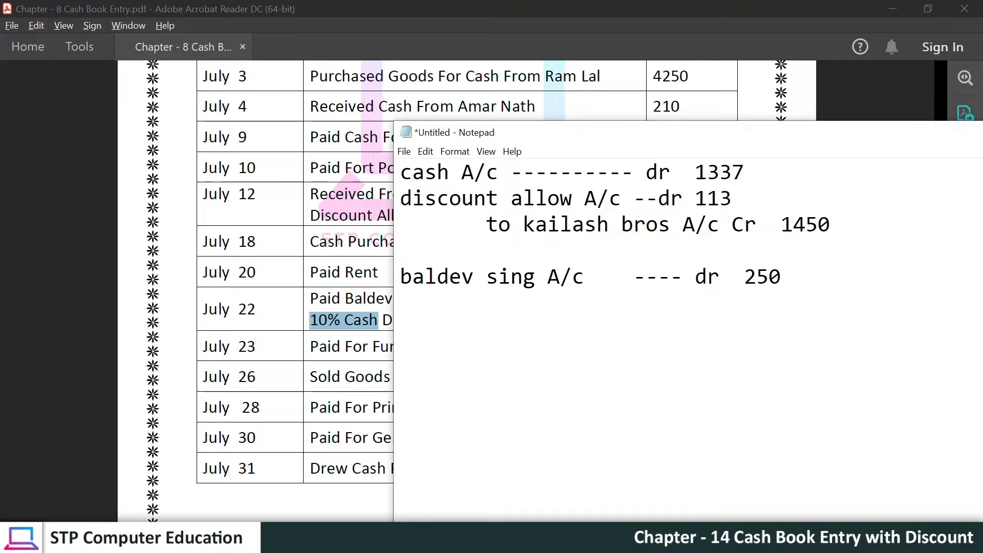
Add an indented credit line reading "to cash A/c ------cr" below the payee's debit line.
{"action": "type", "text": "to cash "}
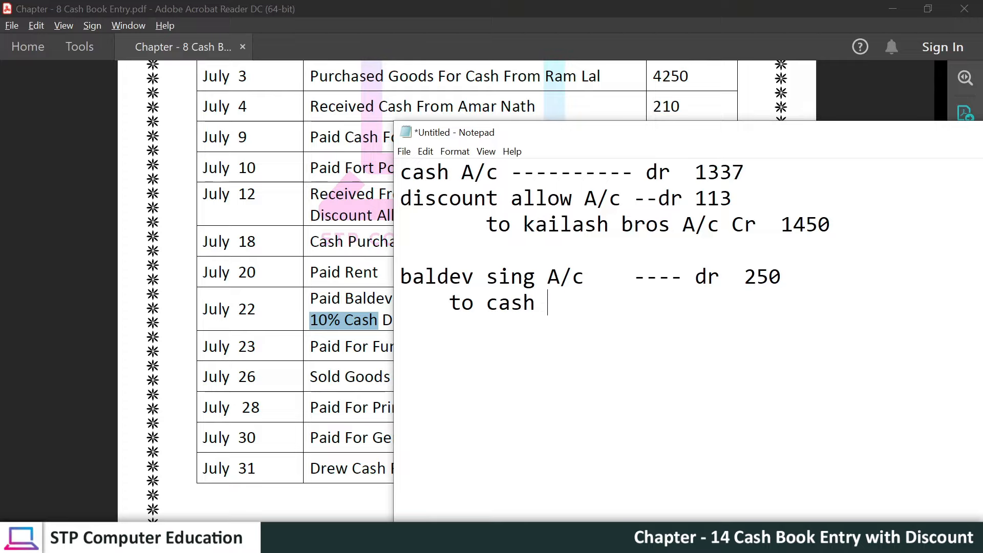
{"action": "type", "text": "A/c"}
{"action": "key", "text": "Tab"}
{"action": "type", "text": "------cr"}
Recheck the July 22 amount in the PDF and enter 225 as the cash credit amount in Notepad.
{"action": "left_click_drag", "start_coordinate": [498, 302], "coordinate": [536, 303]}
{"action": "left_click_drag", "start_coordinate": [583, 138], "coordinate": [592, 356]}
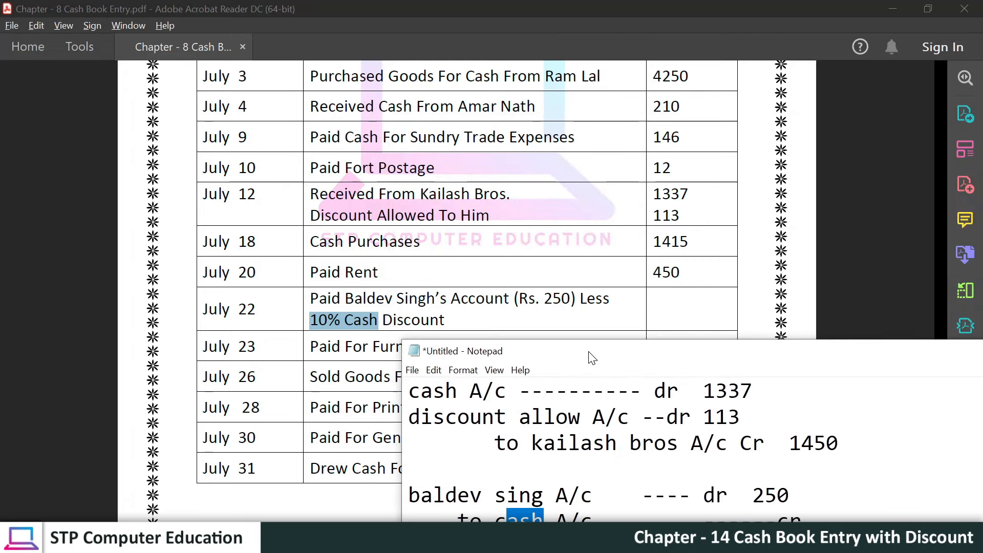
{"action": "double_click", "coordinate": [548, 301]}
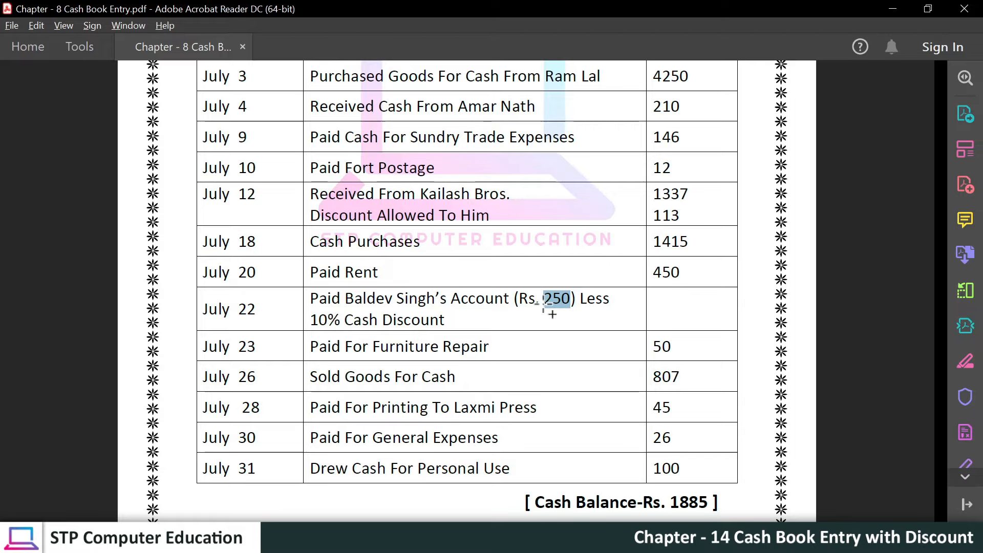
{"action": "left_click", "coordinate": [507, 540]}
{"action": "left_click_drag", "start_coordinate": [644, 364], "coordinate": [610, 179]}
{"action": "left_click", "coordinate": [783, 338]}
{"action": "type", "text": "225"}
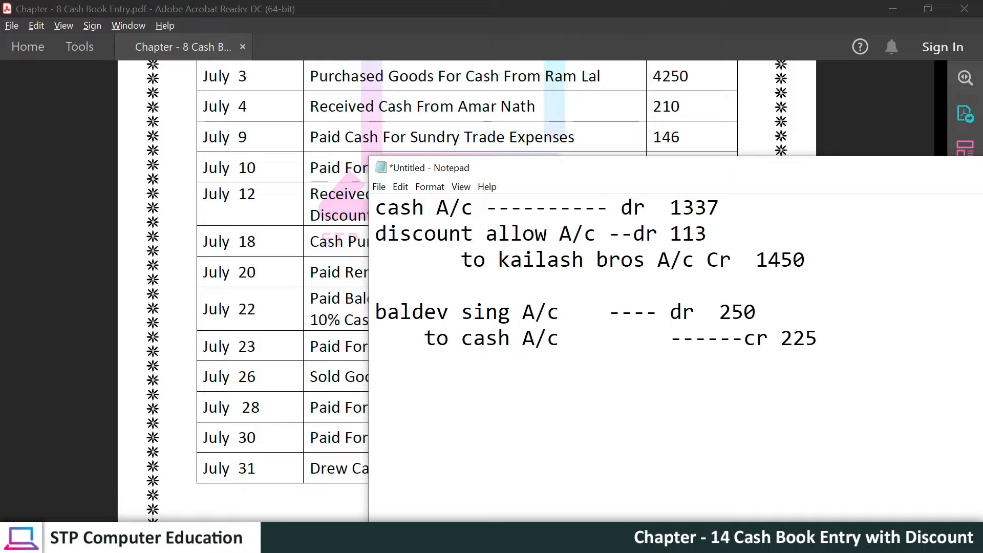
Add an indented credit line reading "to dis rec A/c ----------cr 25" below the cash credit line.
{"action": "key", "text": "Return"}
{"action": "type", "text": "to dis rec A/c  ----------ce"}
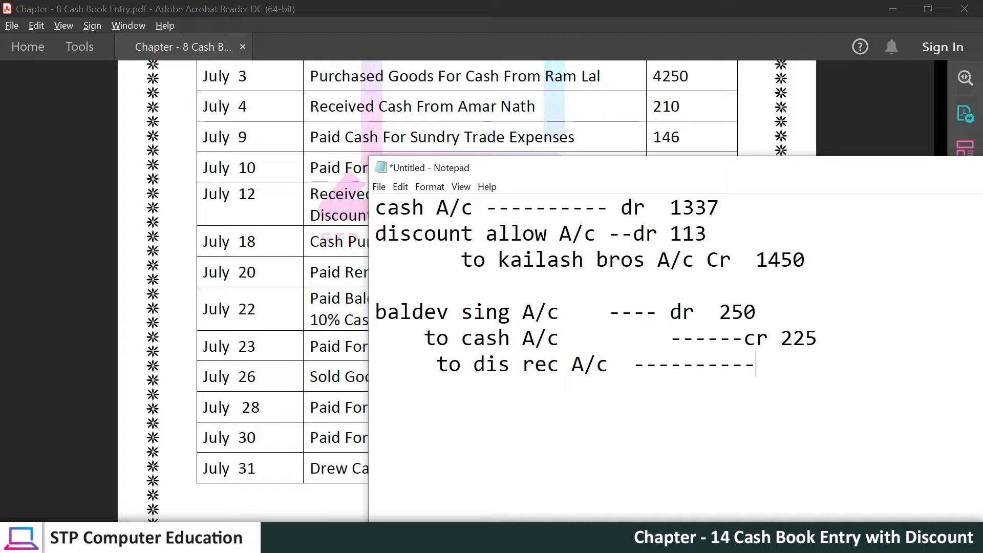
{"action": "key", "text": "BackSpace"}
{"action": "type", "text": "r  25"}
Review the accounts and the debit and credit amounts of the July 22 journal entry in Notepad.
{"action": "left_click_drag", "start_coordinate": [376, 312], "coordinate": [830, 364]}
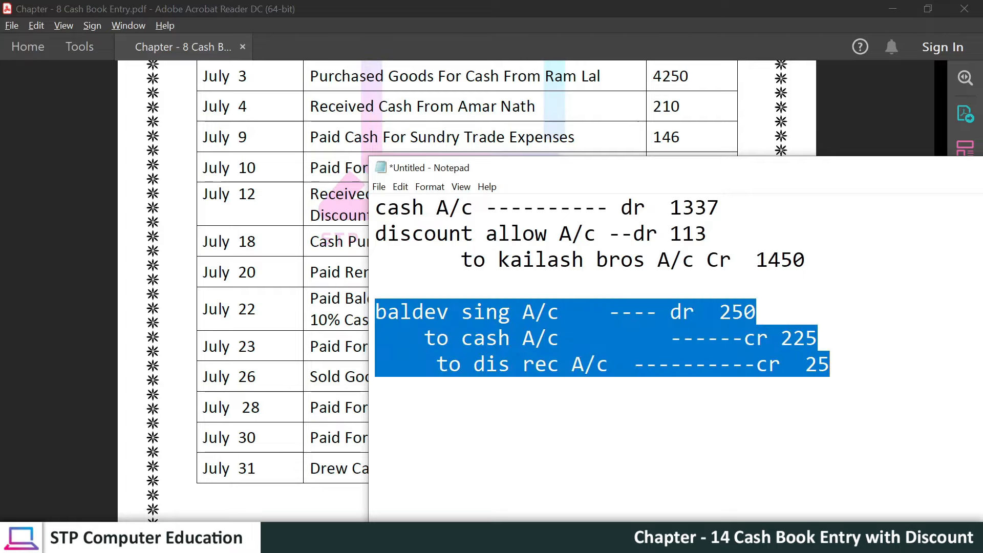
{"action": "left_click", "coordinate": [830, 365]}
{"action": "left_click_drag", "start_coordinate": [706, 312], "coordinate": [756, 312]}
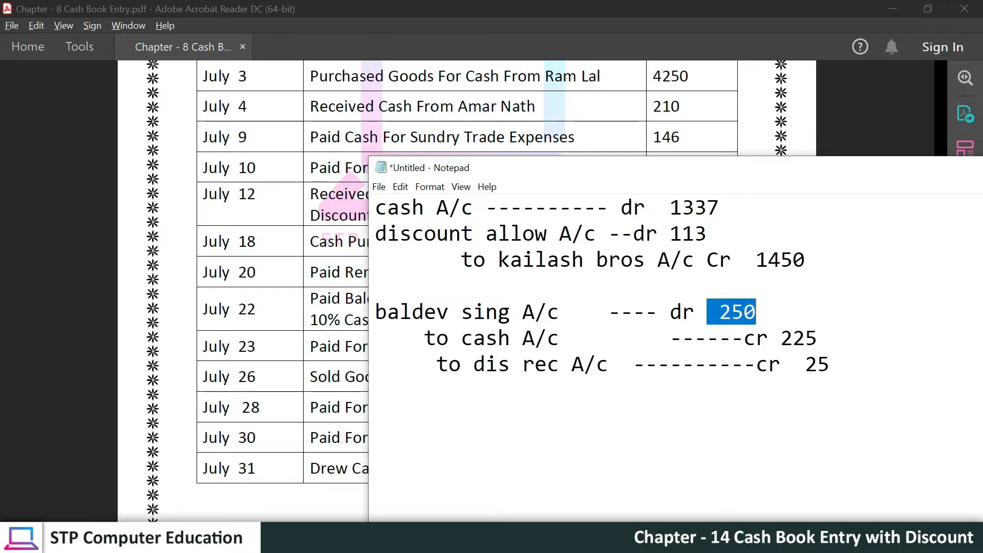
{"action": "double_click", "coordinate": [487, 338]}
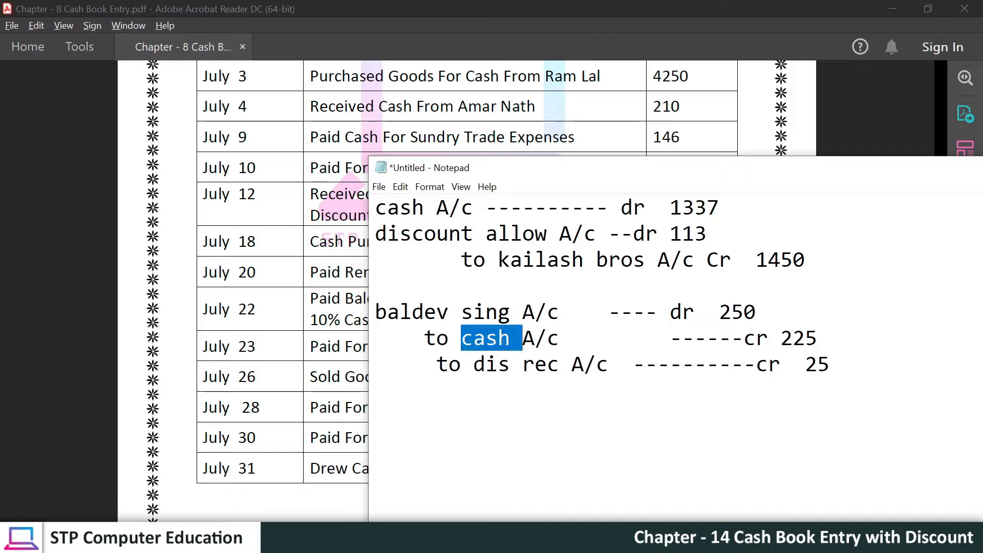
{"action": "double_click", "coordinate": [799, 338]}
{"action": "left_click_drag", "start_coordinate": [474, 364], "coordinate": [585, 364]}
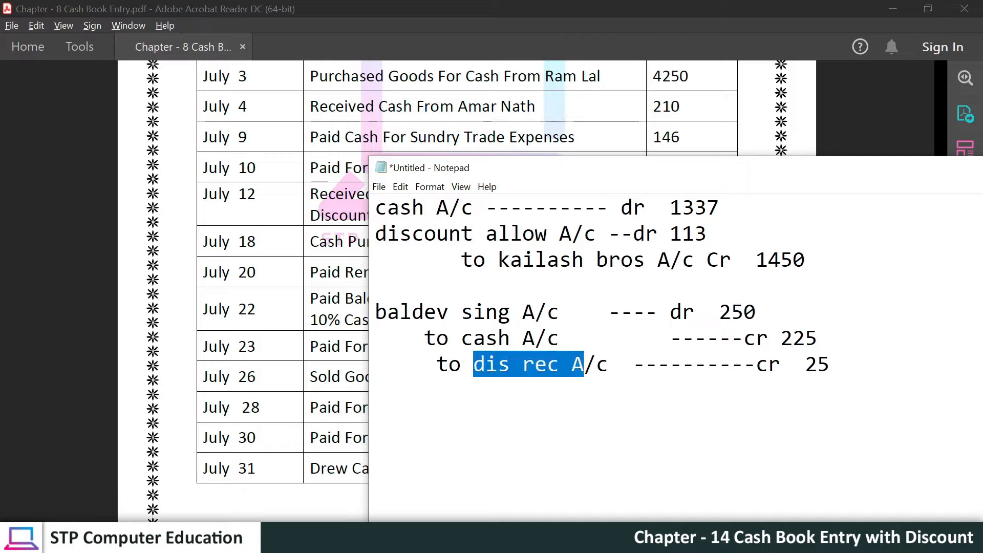
{"action": "double_click", "coordinate": [817, 365]}
{"action": "key", "text": "Right"}
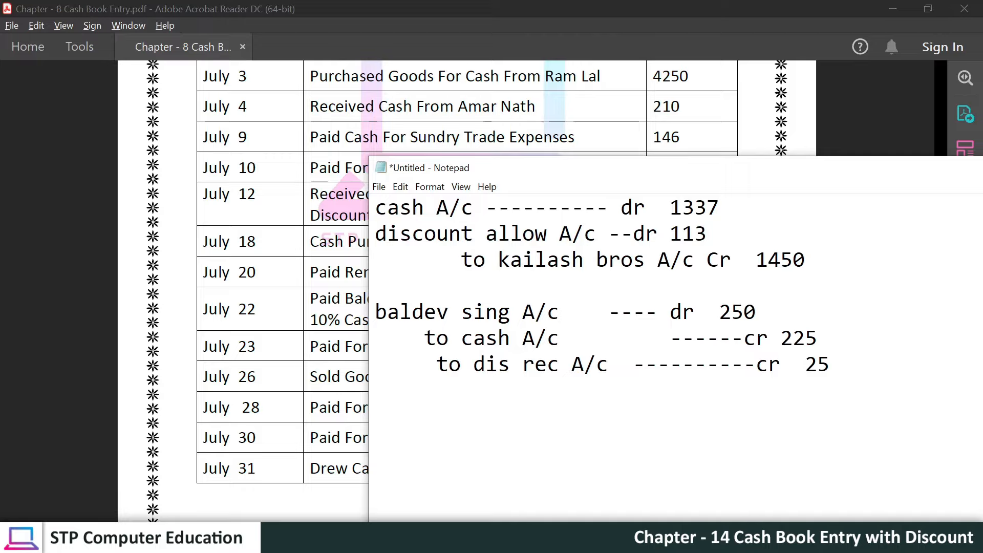
{"action": "double_click", "coordinate": [768, 364]}
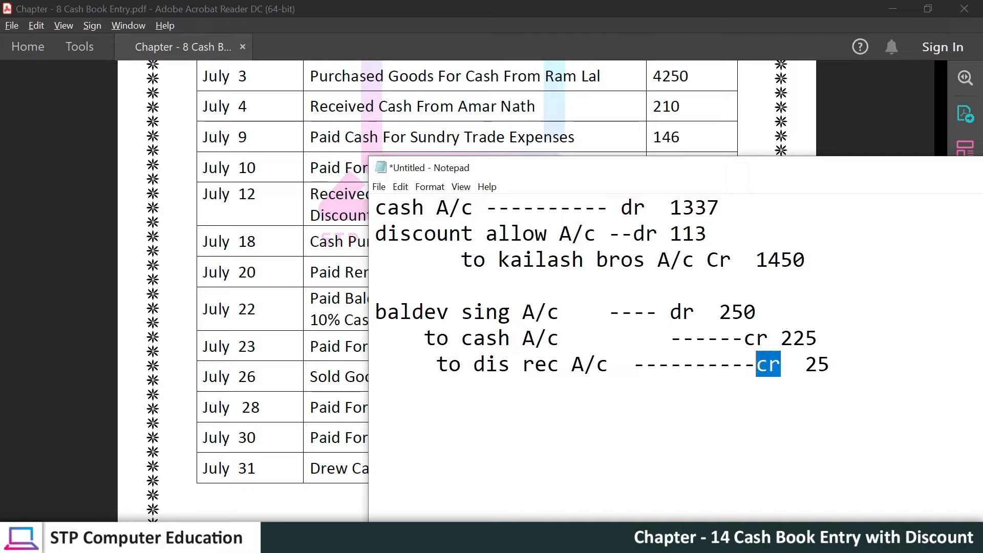
Move the Notepad window aside to compare the discount received line with the July 22 transaction in the PDF.
{"action": "left_click_drag", "start_coordinate": [692, 169], "coordinate": [541, 136]}
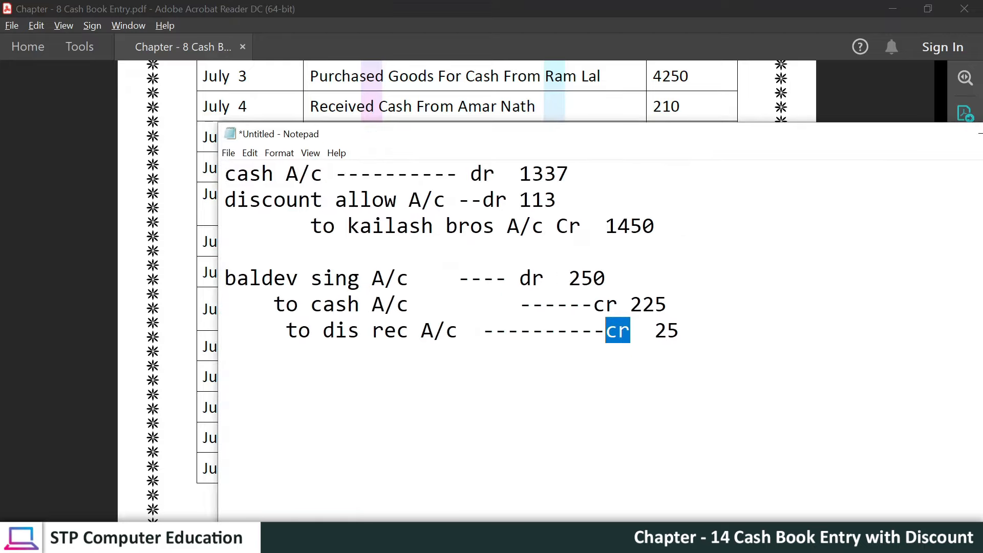
{"action": "left_click_drag", "start_coordinate": [474, 133], "coordinate": [864, 200]}
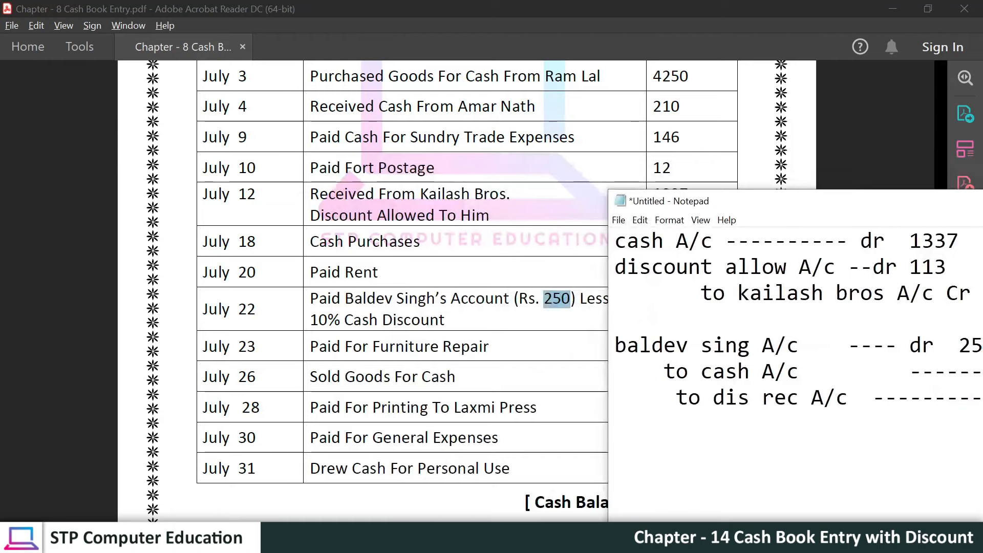
{"action": "left_click_drag", "start_coordinate": [701, 397], "coordinate": [850, 397]}
{"action": "left_click_drag", "start_coordinate": [769, 201], "coordinate": [513, 115]}
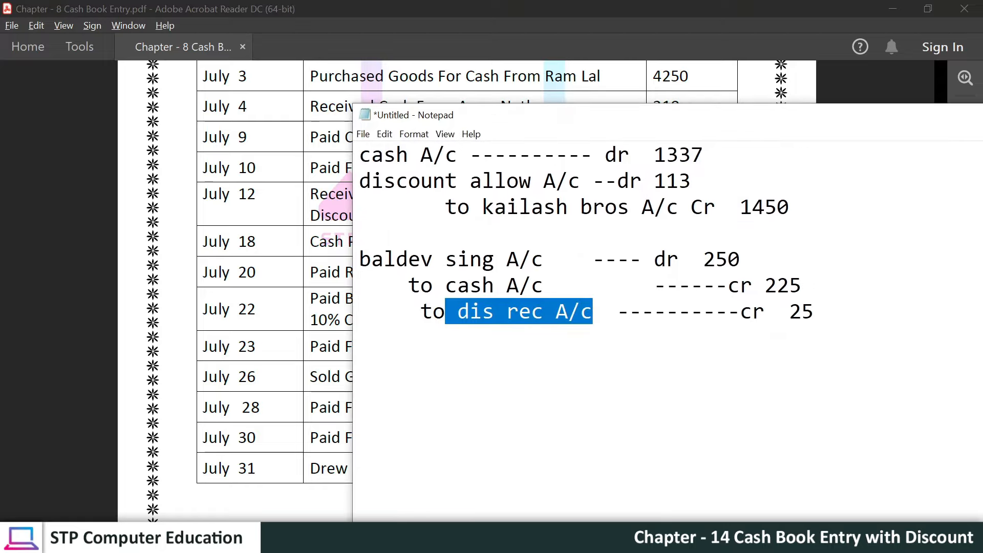
{"action": "left_click", "coordinate": [605, 312]}
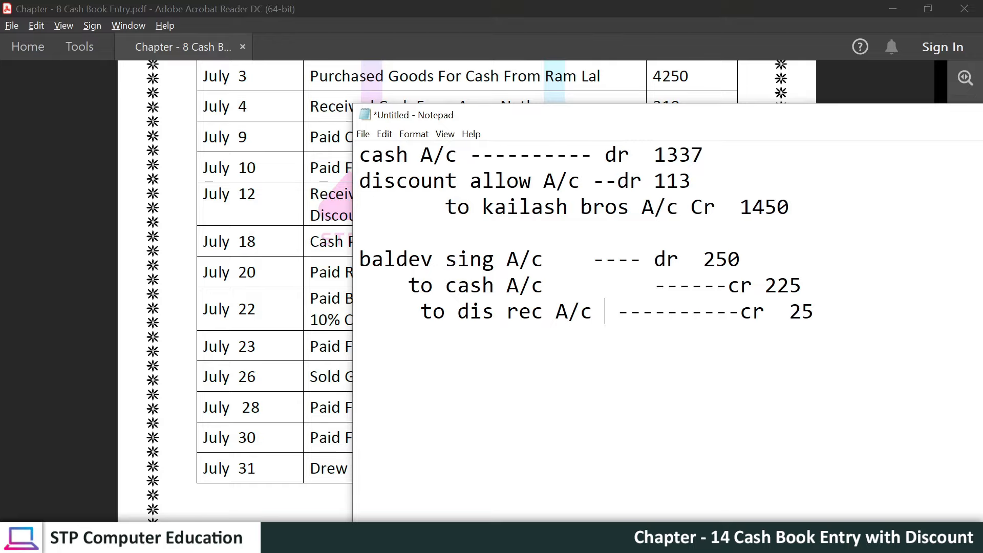
Switch to TallyPrime and start a ledger for the July 22 payee's account under Sundry Creditors from the payment voucher.
{"action": "key", "text": "alt+Tab"}
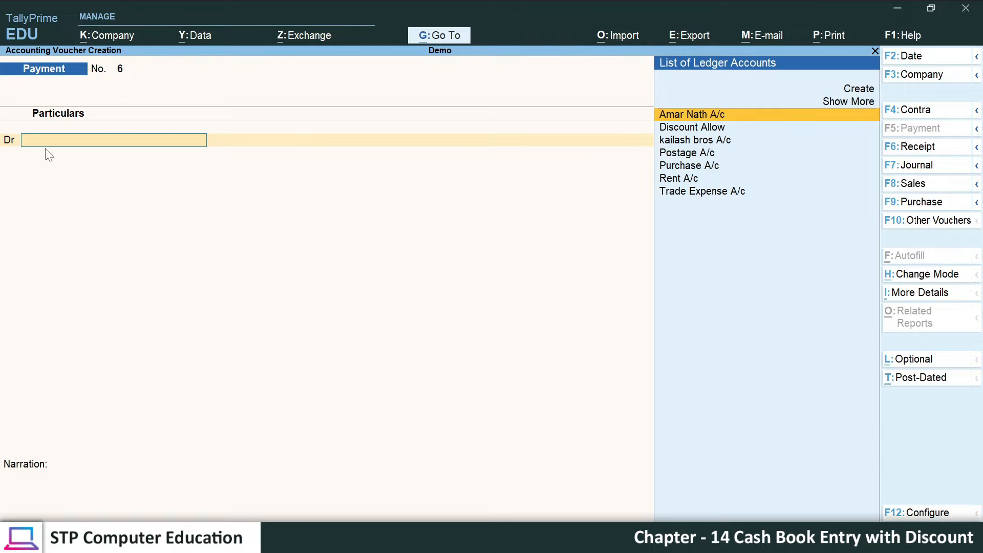
{"action": "key", "text": "alt+c"}
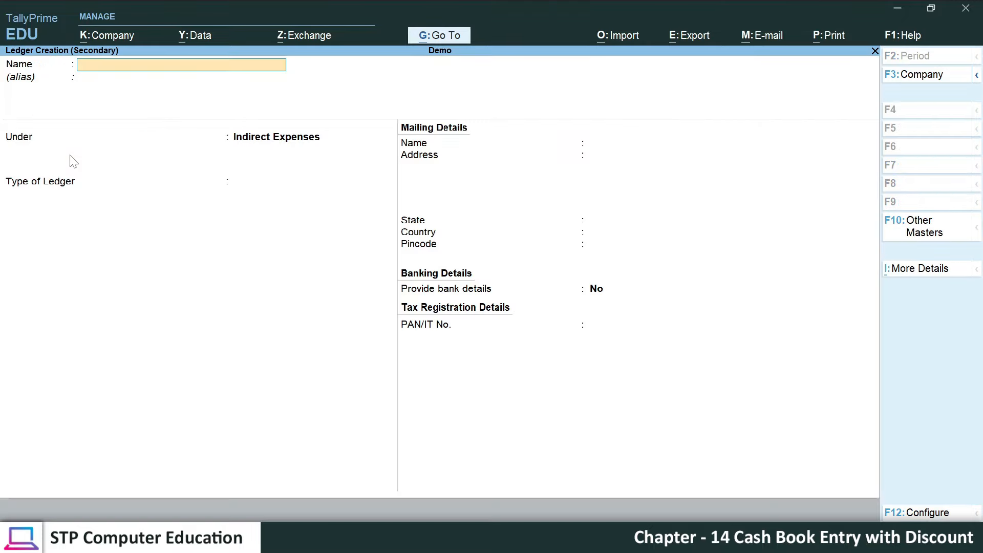
{"action": "type", "text": "Baldev Singh A/c"}
{"action": "key", "text": "Return"}
{"action": "key", "text": "Return"}
{"action": "type", "text": "S"}
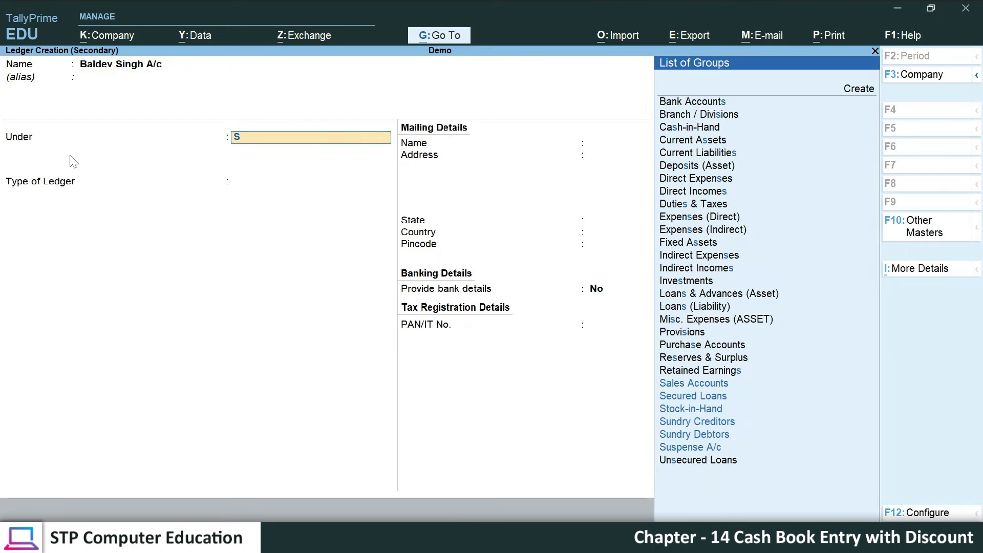
{"action": "key", "text": "Down"}
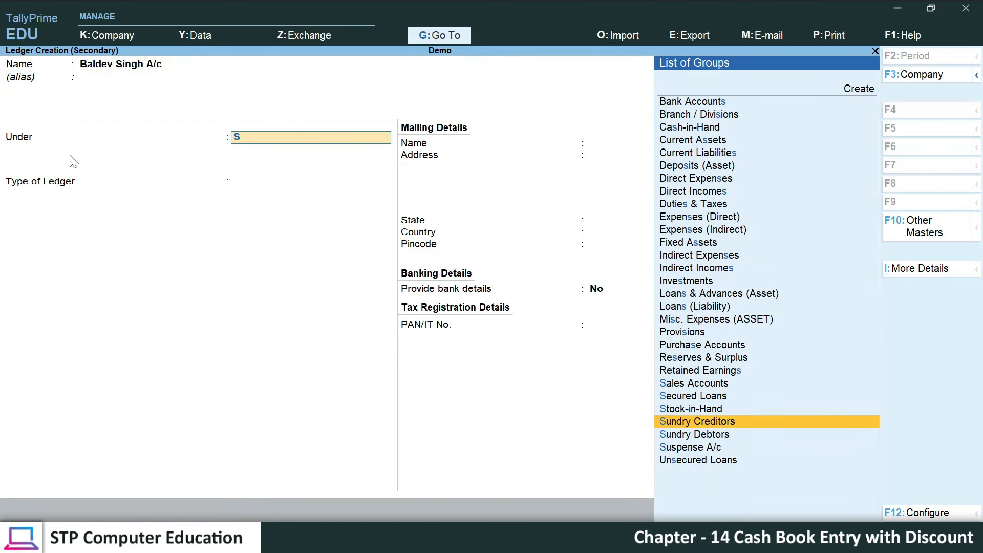
{"action": "key", "text": "Return"}
{"action": "type", "text": "ndry Creditors"}
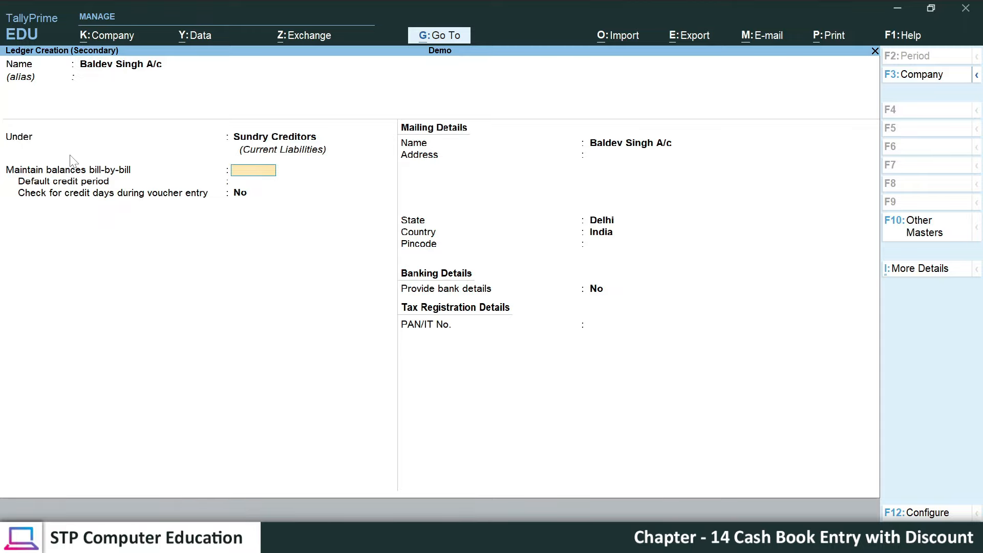
Set Maintain balances bill-by-bill to No and save the payee's ledger.
{"action": "type", "text": "n"}
{"action": "key", "text": "Return"}
{"action": "key", "text": "Return"}
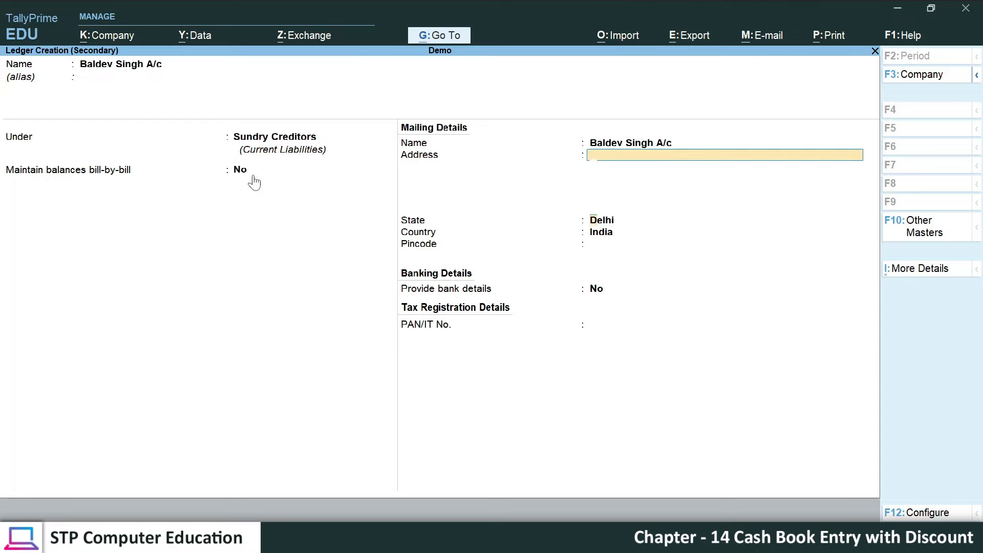
{"action": "key", "text": "Return"}
{"action": "key", "text": "ctrl+a"}
Debit the payee's account with 250 and credit Cash with 225 in the payment voucher.
{"action": "type", "text": "250"}
{"action": "key", "text": "Return"}
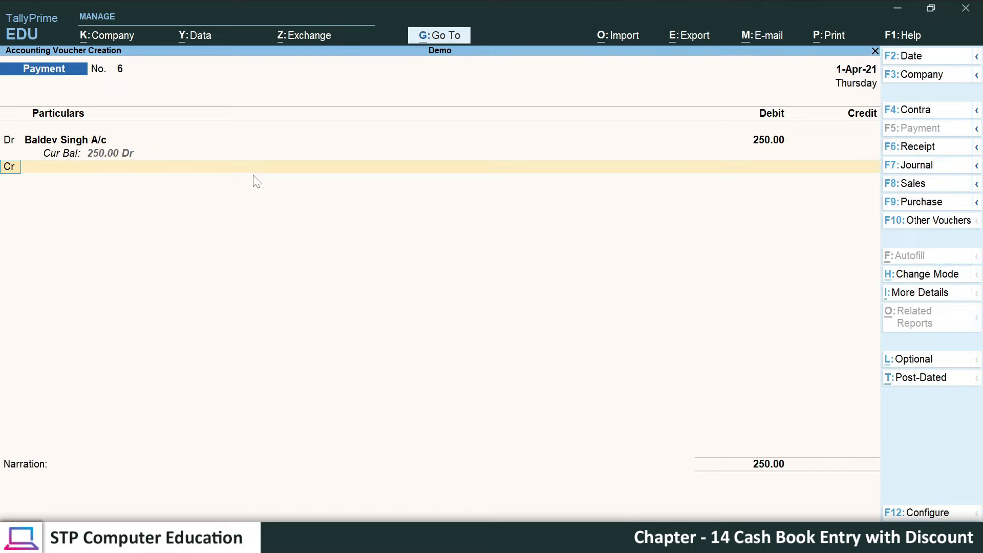
{"action": "key", "text": "c"}
{"action": "key", "text": "Return"}
{"action": "key", "text": "Down"}
{"action": "key", "text": "Down"}
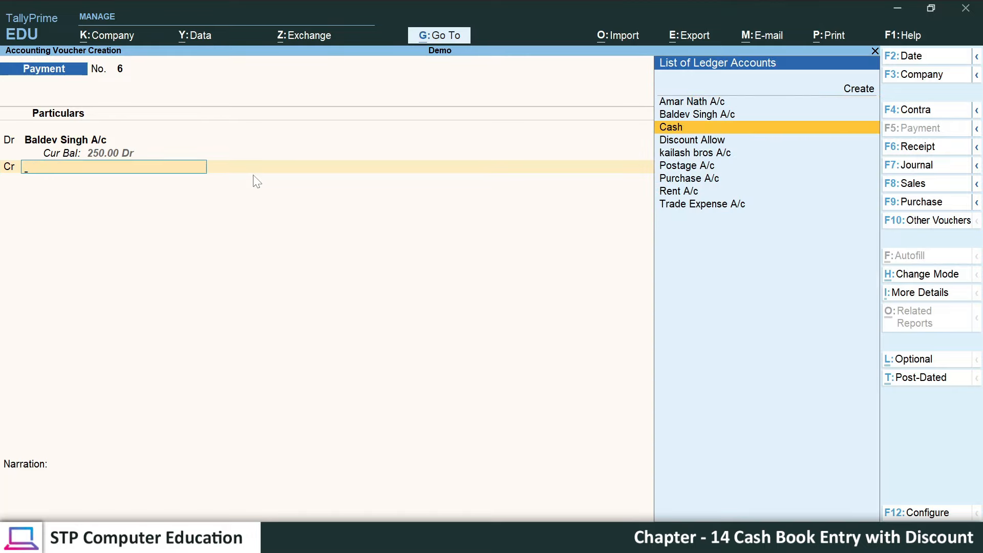
{"action": "key", "text": "Return"}
{"action": "type", "text": "225"}
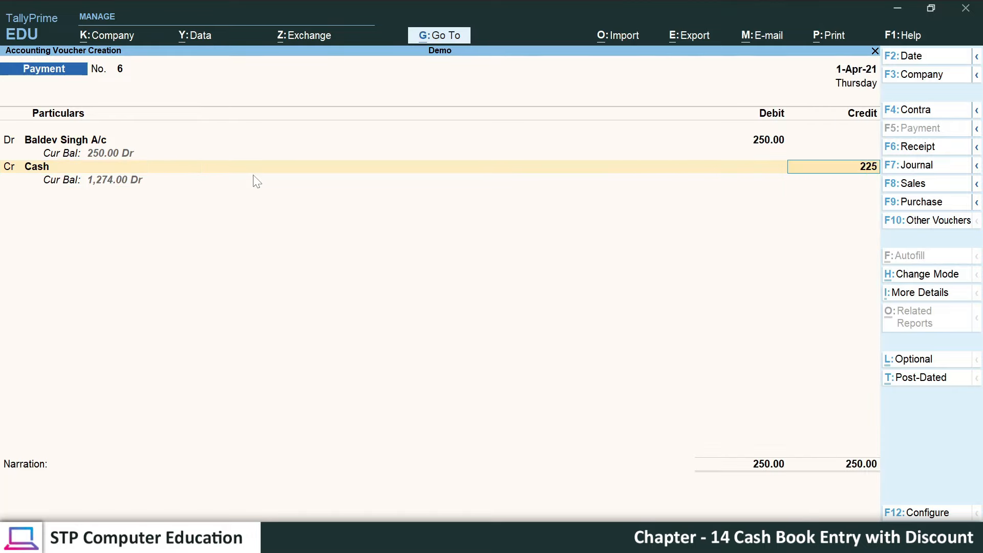
{"action": "key", "text": "Return"}
{"action": "key", "text": "Return"}
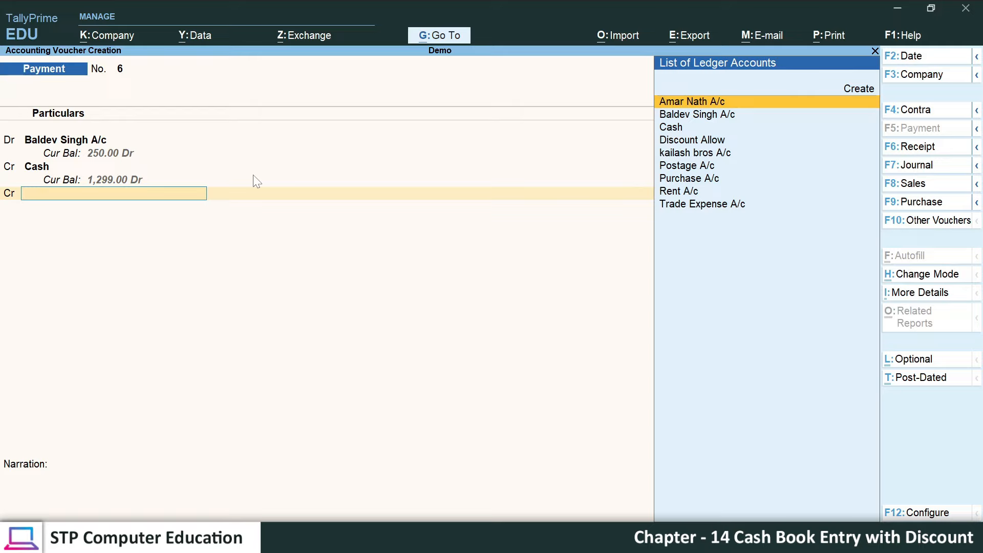
Create a ledger named "Discount Recived A/c" under Indirect Incomes for the second credit line and save it.
{"action": "key", "text": "alt+c"}
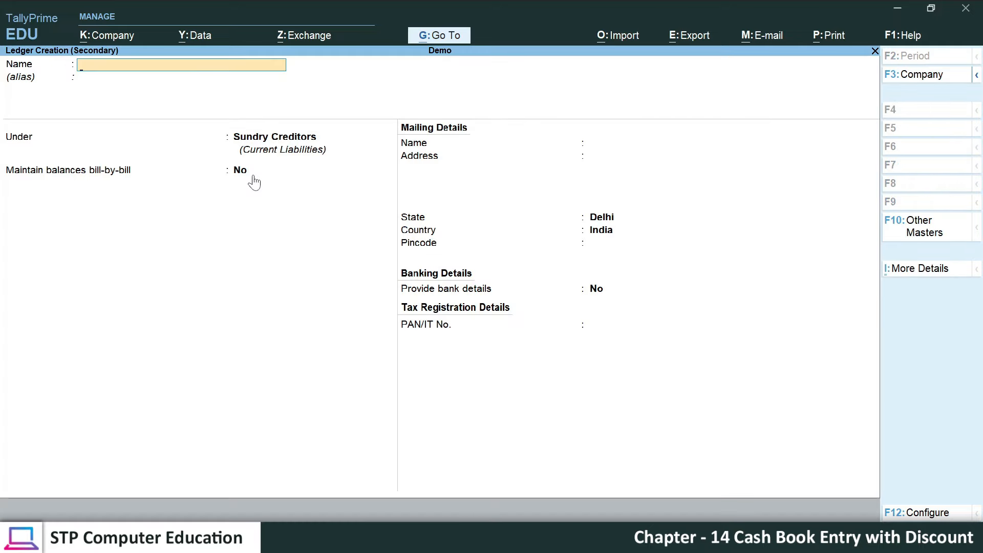
{"action": "type", "text": "Discount Recived A/c"}
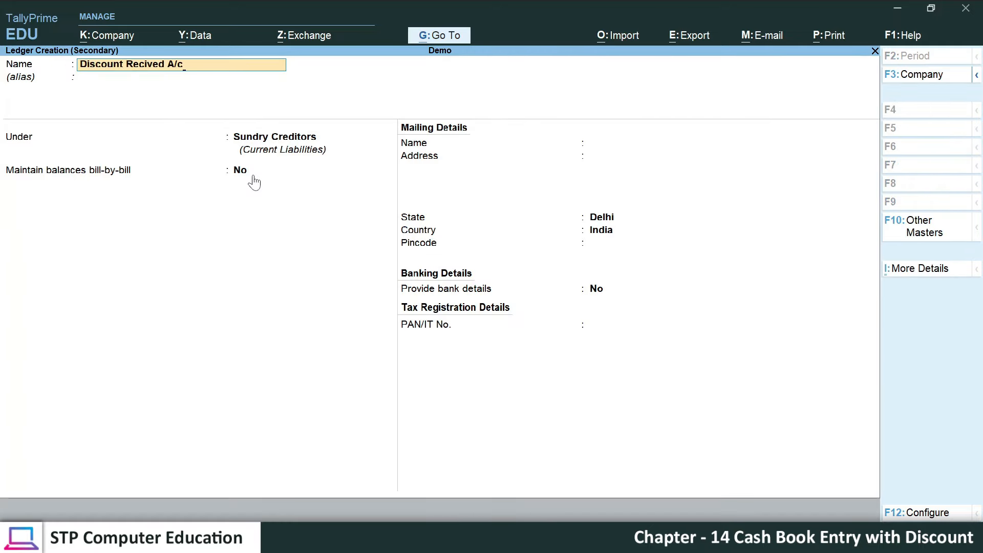
{"action": "key", "text": "Return"}
{"action": "key", "text": "Return"}
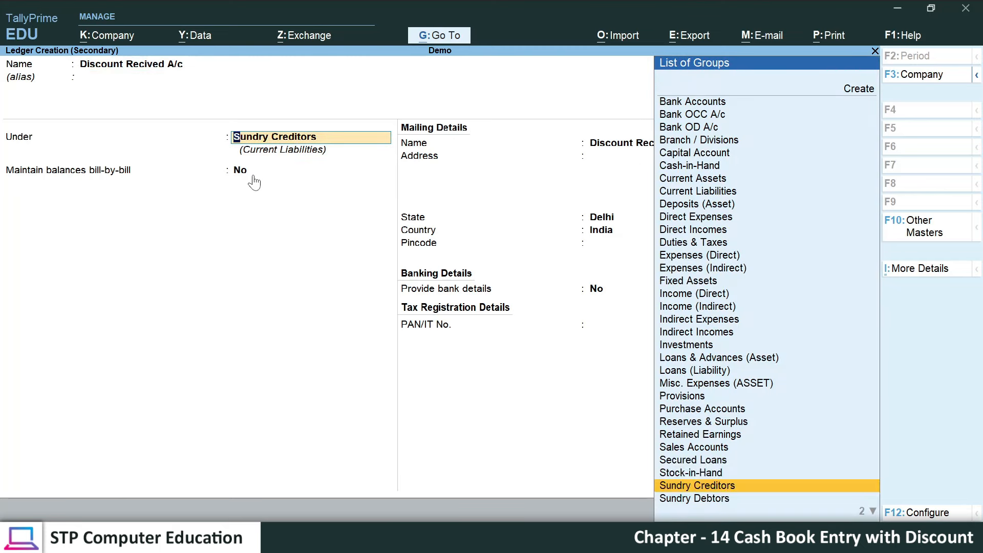
{"action": "key", "text": "Up"}
{"action": "key", "text": "Up"}
{"action": "key", "text": "Up"}
{"action": "key", "text": "Up"}
{"action": "key", "text": "Up"}
{"action": "key", "text": "Up"}
{"action": "key", "text": "Up"}
{"action": "key", "text": "Up"}
{"action": "key", "text": "Up"}
{"action": "key", "text": "Up"}
{"action": "key", "text": "Up"}
{"action": "key", "text": "Up"}
{"action": "key", "text": "Up"}
{"action": "key", "text": "Up"}
{"action": "key", "text": "Up"}
{"action": "key", "text": "Up"}
{"action": "key", "text": "Down"}
{"action": "key", "text": "Down"}
{"action": "key", "text": "Down"}
{"action": "key", "text": "Down"}
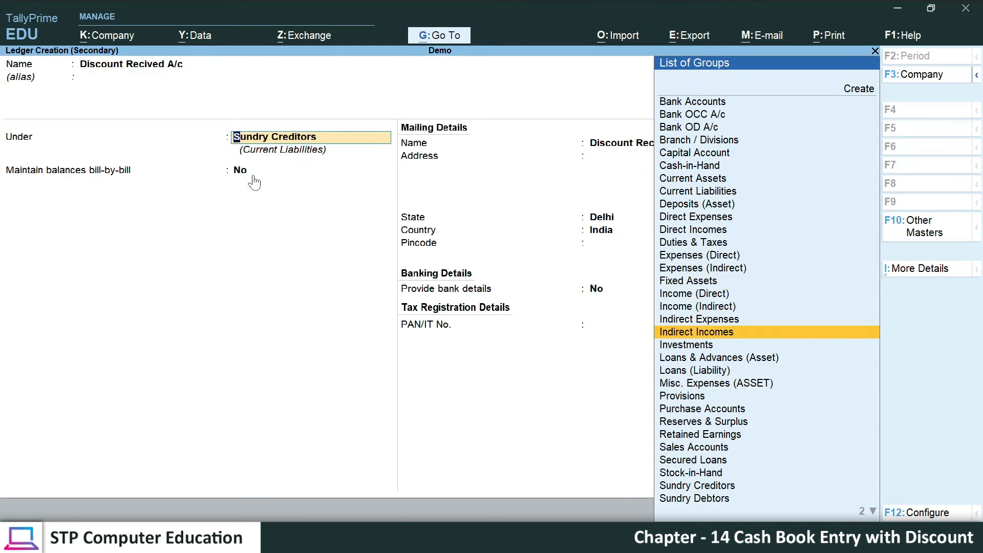
{"action": "key", "text": "Return"}
{"action": "key", "text": "Return"}
{"action": "key", "text": "Return"}
{"action": "key", "text": "Return"}
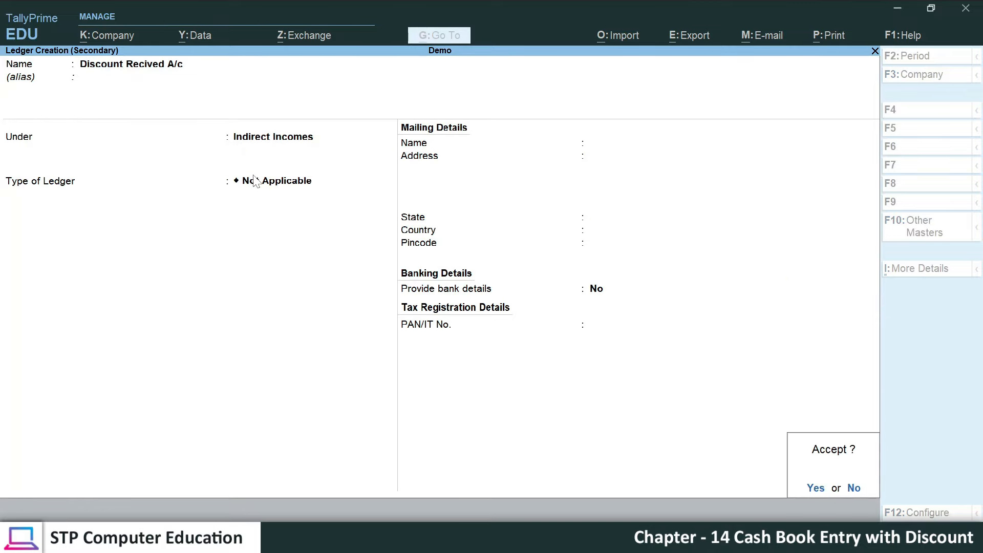
{"action": "key", "text": "Return"}
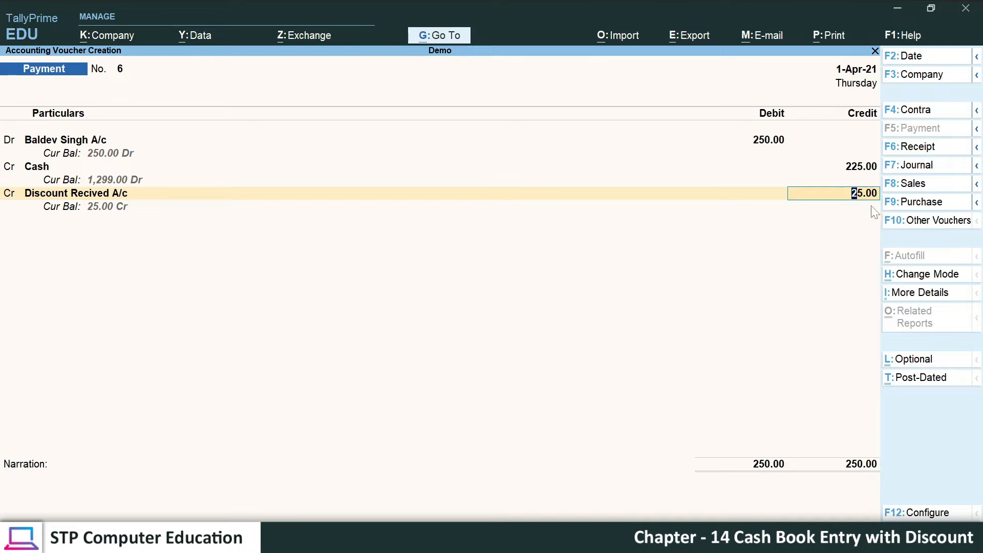
Accept 25.00 as the discount received credit, leave the narration blank and save the payment voucher.
{"action": "key", "text": "Return"}
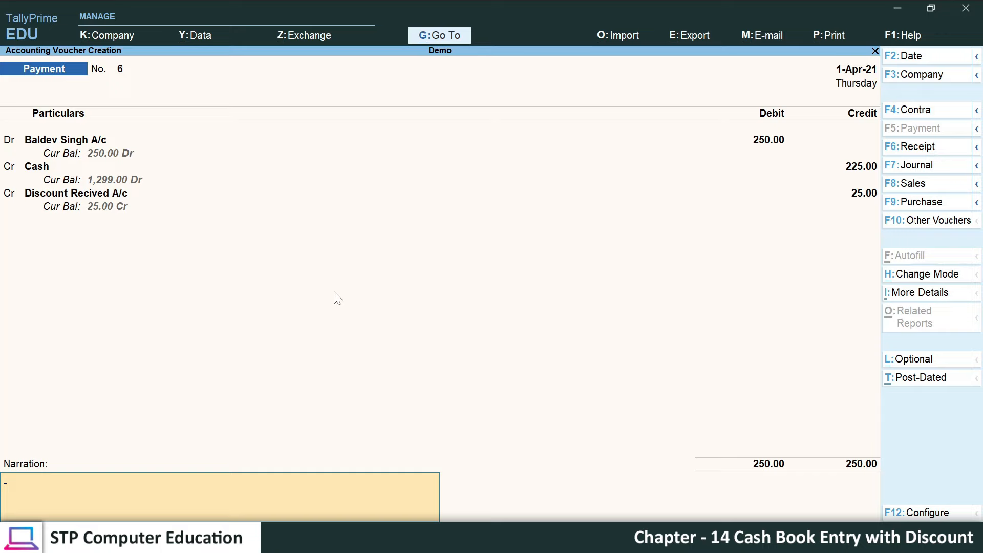
{"action": "key", "text": "Return"}
{"action": "key", "text": "Return"}
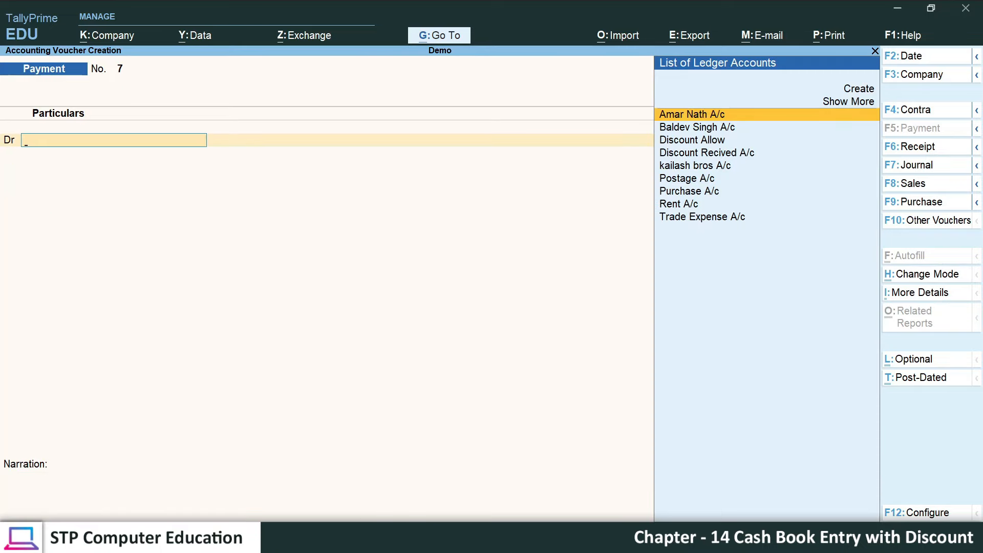
Switch to the PDF, examine the July 23 furniture repair payment, and return to the blank payment voucher in TallyPrime.
{"action": "key", "text": "alt+Tab"}
{"action": "left_click_drag", "start_coordinate": [313, 353], "coordinate": [490, 348]}
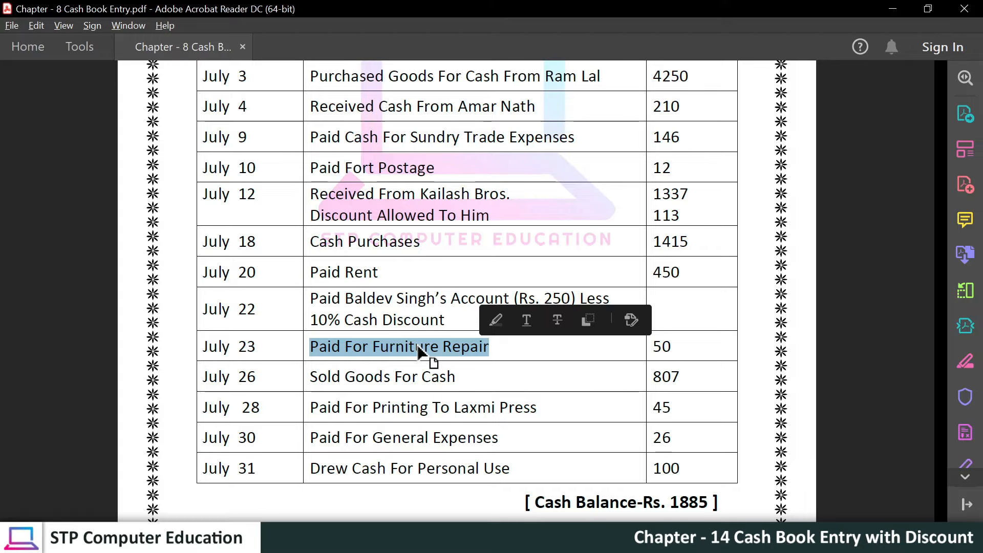
{"action": "scroll", "coordinate": [429, 302], "scroll_direction": "down", "scroll_amount": 2}
{"action": "left_click", "coordinate": [366, 281]}
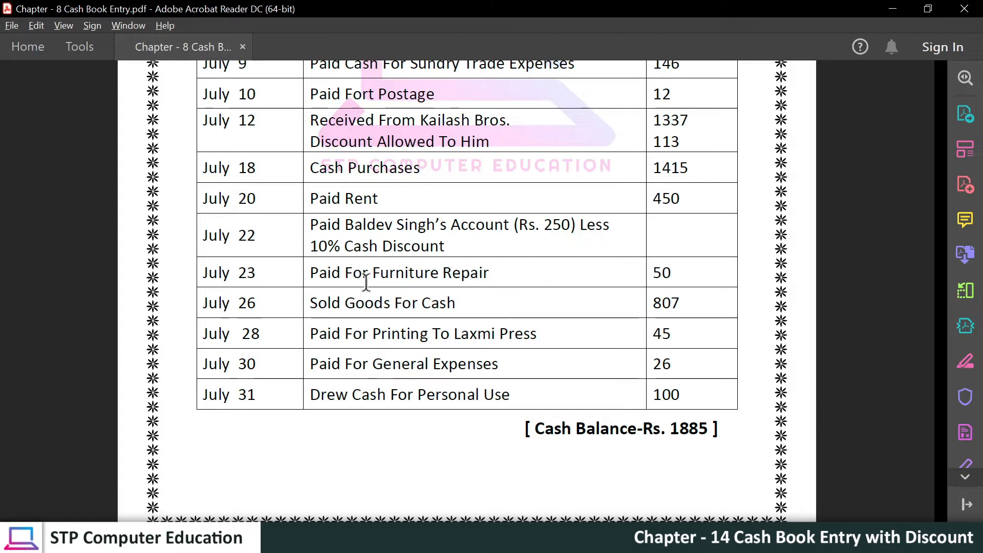
{"action": "left_click_drag", "start_coordinate": [312, 272], "coordinate": [474, 281]}
{"action": "left_click", "coordinate": [472, 277]}
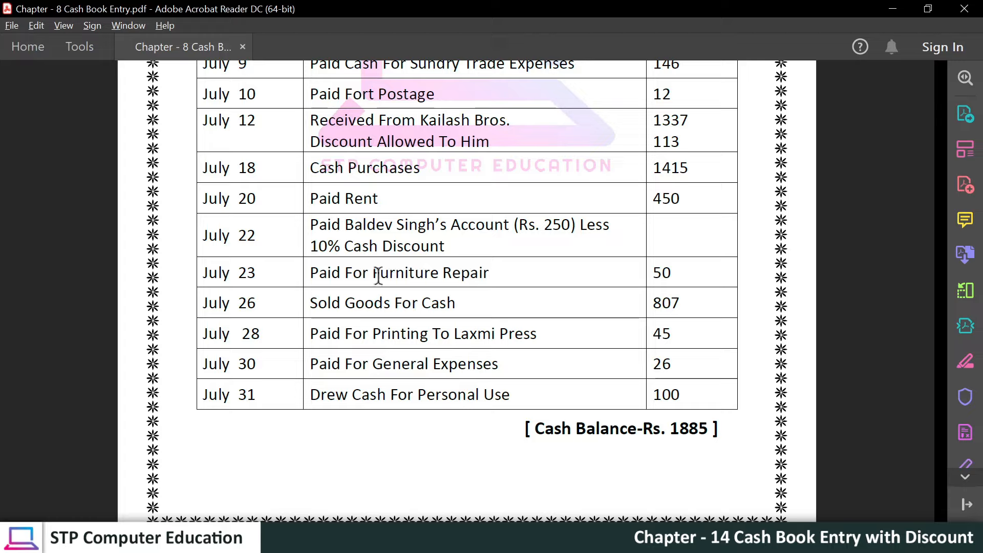
{"action": "left_click_drag", "start_coordinate": [374, 275], "coordinate": [482, 277]}
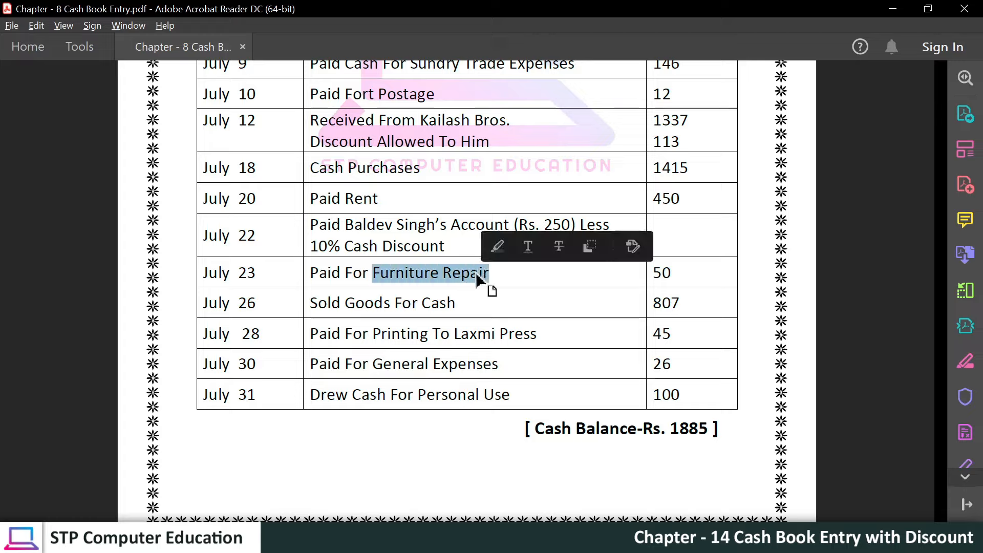
{"action": "left_click", "coordinate": [329, 274]}
{"action": "left_click_drag", "start_coordinate": [319, 274], "coordinate": [342, 275]}
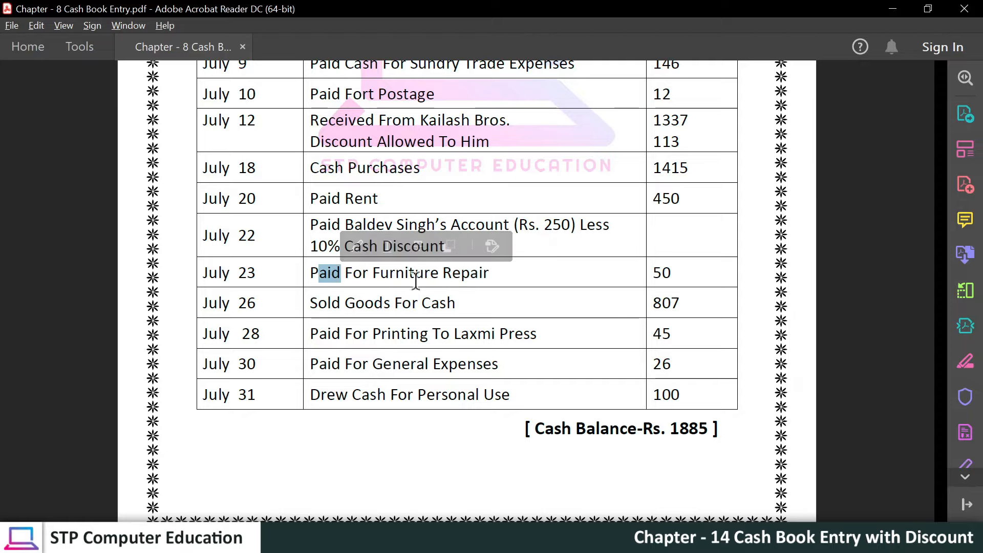
{"action": "key", "text": "alt+Tab"}
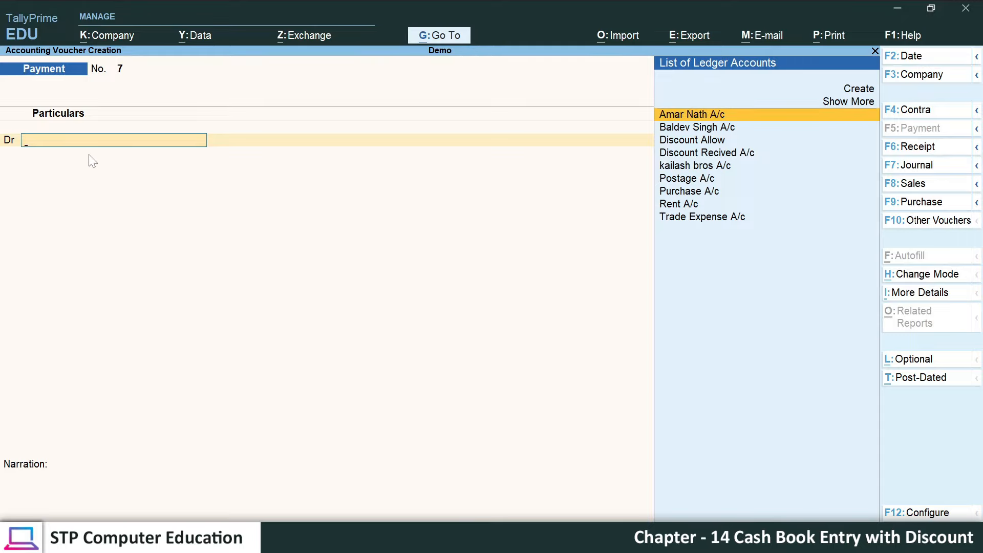
Create a ledger named "Furniture Repair A/c" under Indirect Expenses for the payment voucher's debit line and save it.
{"action": "key", "text": "alt+c"}
{"action": "type", "text": "Furniture Repair A/c"}
{"action": "key", "text": "Return"}
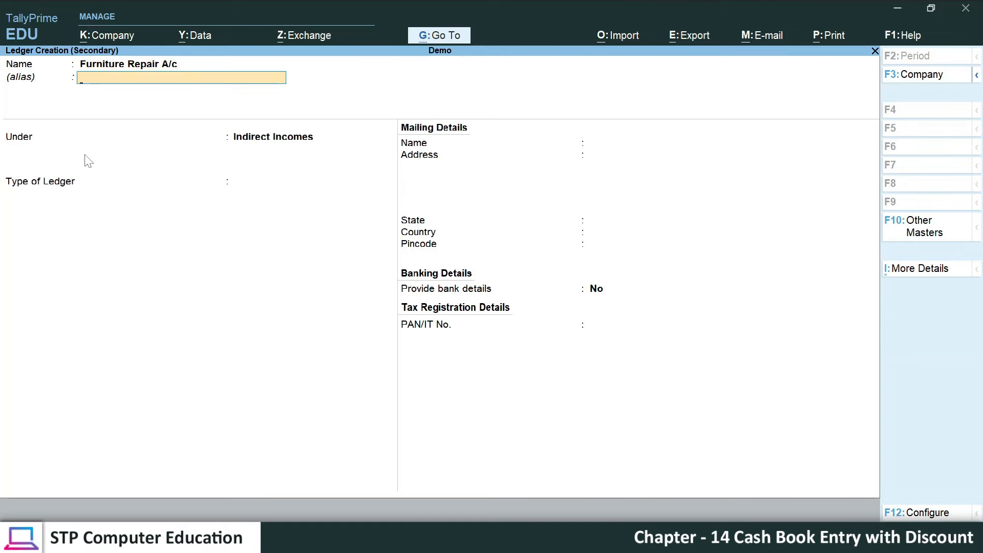
{"action": "key", "text": "Return"}
{"action": "key", "text": "Up"}
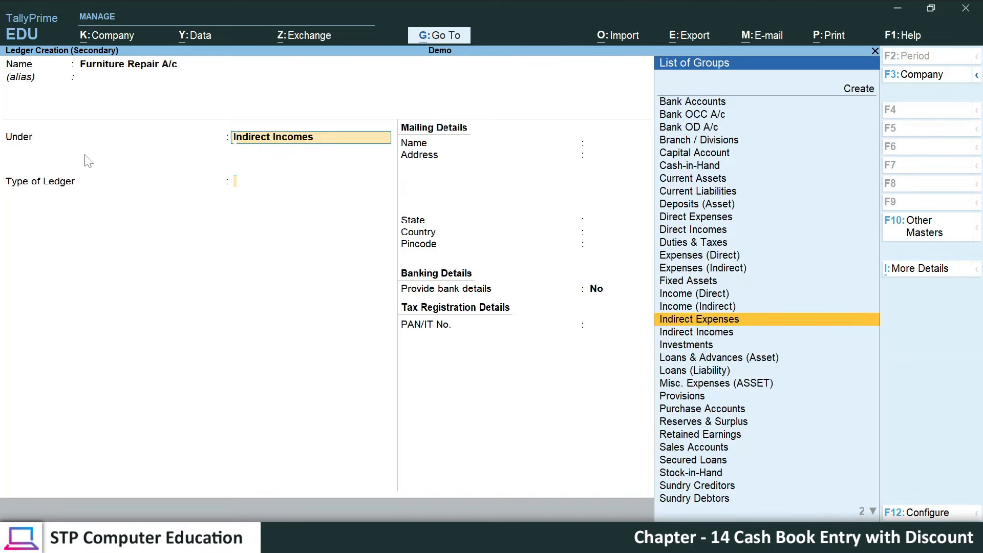
{"action": "key", "text": "Return"}
{"action": "key", "text": "Return"}
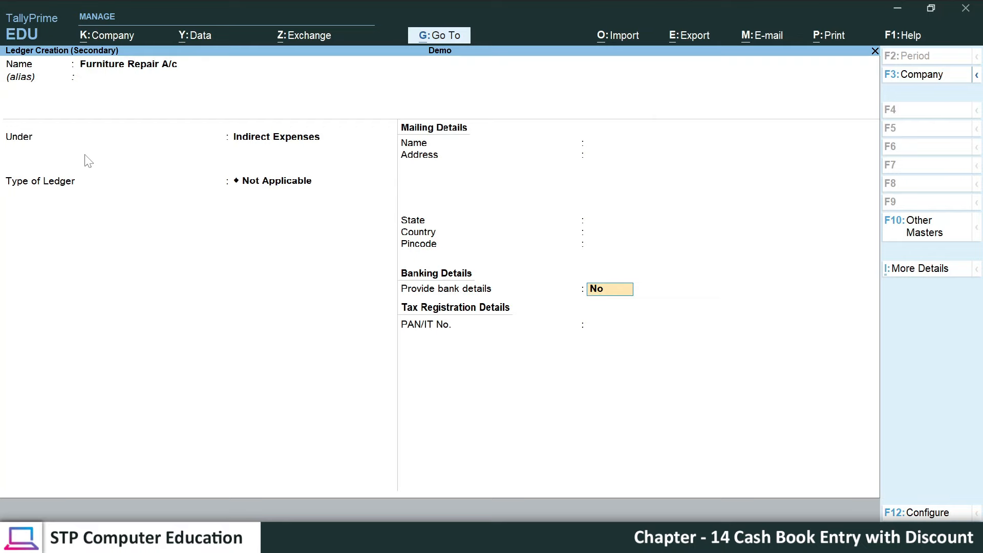
{"action": "key", "text": "Return"}
{"action": "key", "text": "Return"}
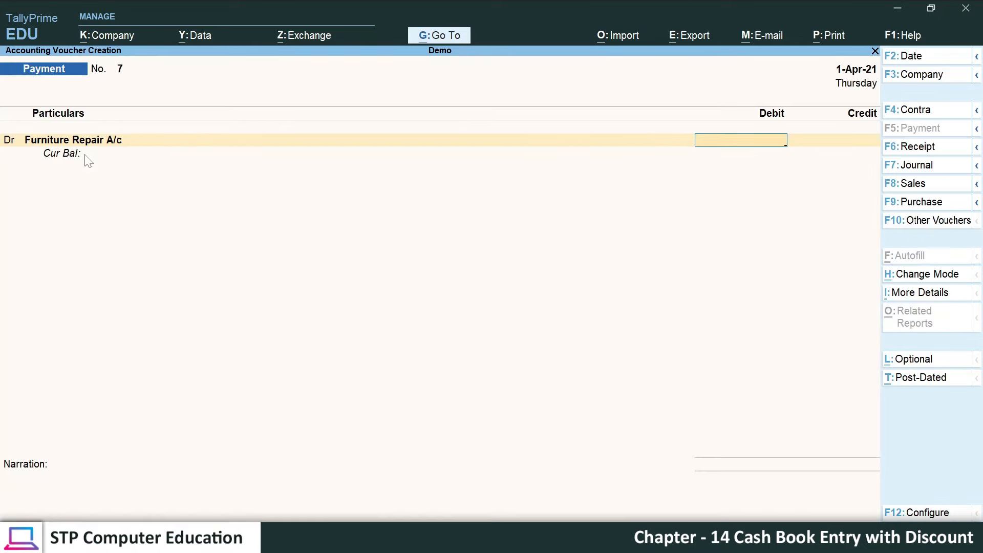
Check the furniture repair amount in the PDF, debit it as 50, credit Cash with 50.00 and save the payment voucher without narration.
{"action": "key", "text": "alt+Tab"}
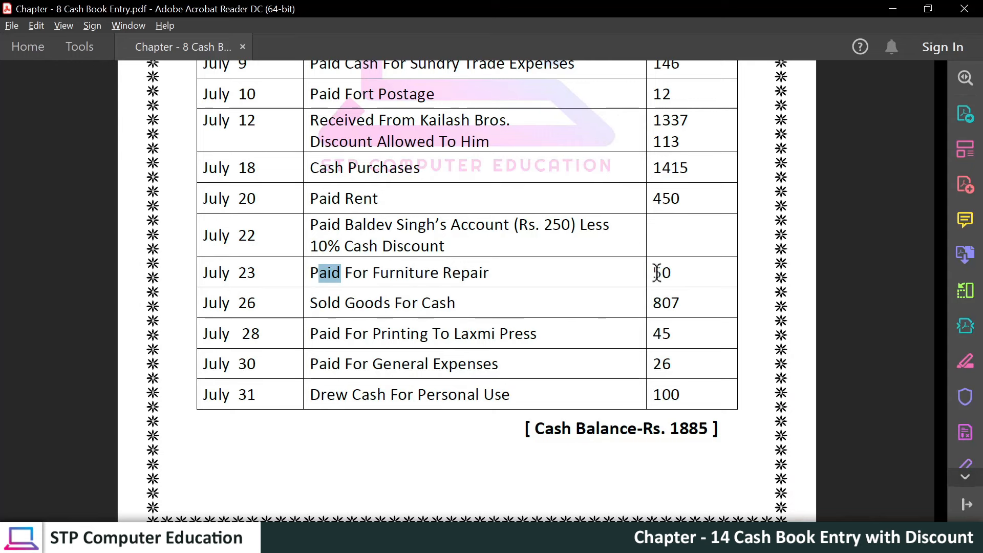
{"action": "key", "text": "alt+Tab"}
{"action": "type", "text": "5"}
{"action": "key", "text": "Return"}
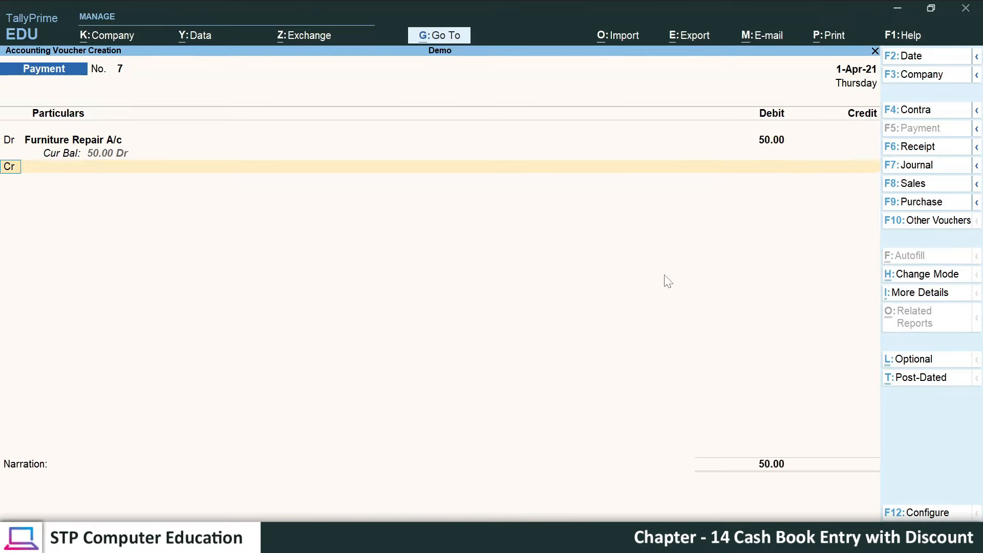
{"action": "key", "text": "Down"}
{"action": "key", "text": "Down"}
{"action": "key", "text": "Return"}
{"action": "key", "text": "Return"}
{"action": "key", "text": "Return"}
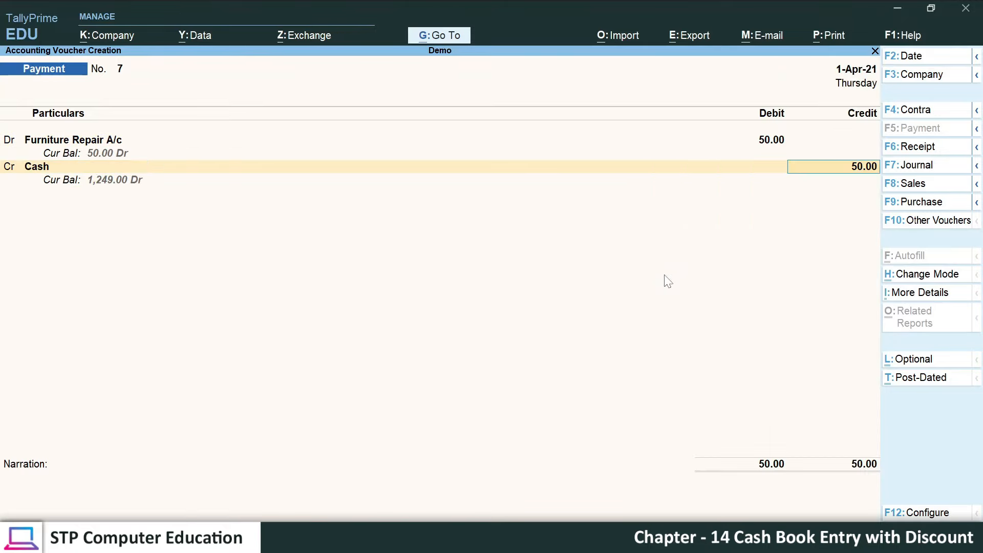
{"action": "key", "text": "Return"}
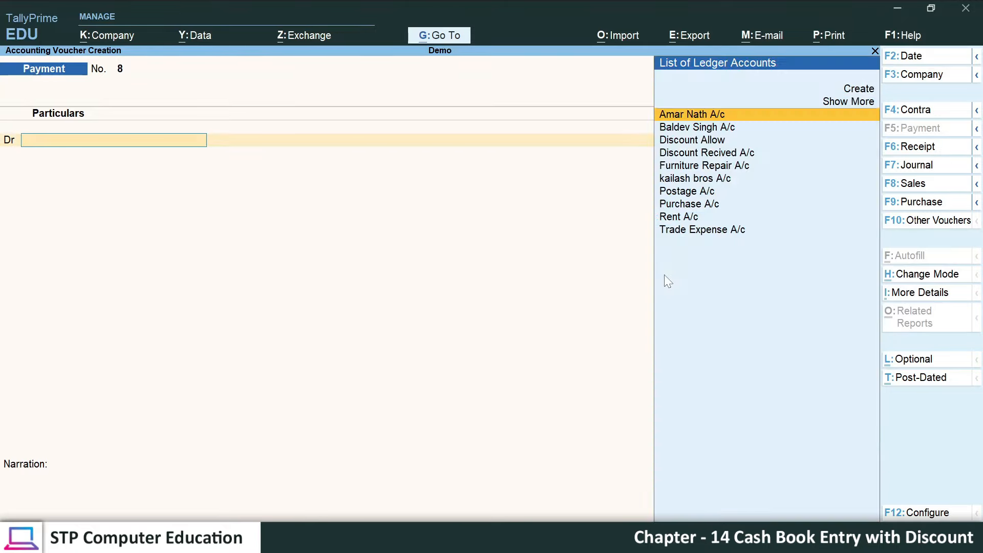
Check the July 26 cash sale in the PDF and open a receipt voucher in TallyPrime for it.
{"action": "key", "text": "alt+Tab"}
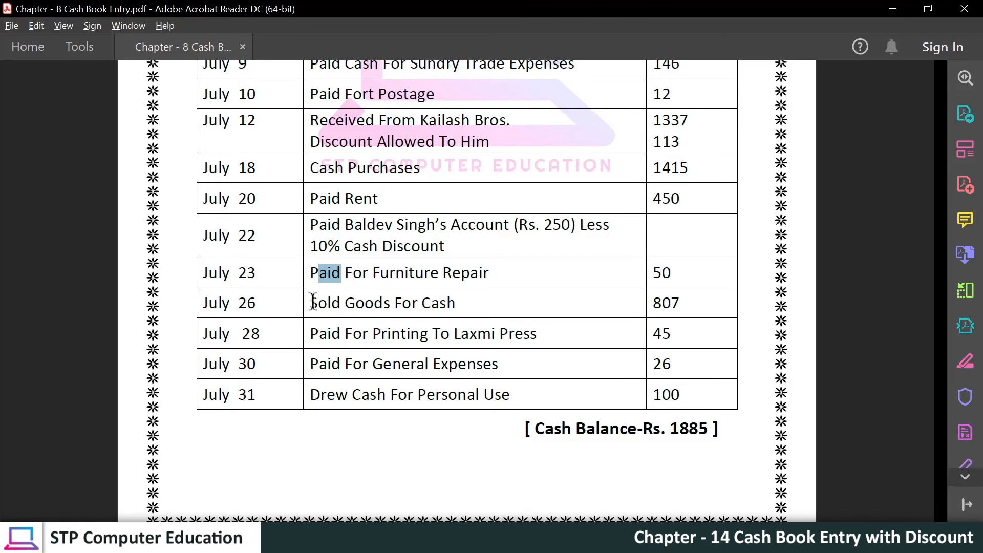
{"action": "left_click_drag", "start_coordinate": [311, 302], "coordinate": [456, 302]}
{"action": "left_click", "coordinate": [444, 304]}
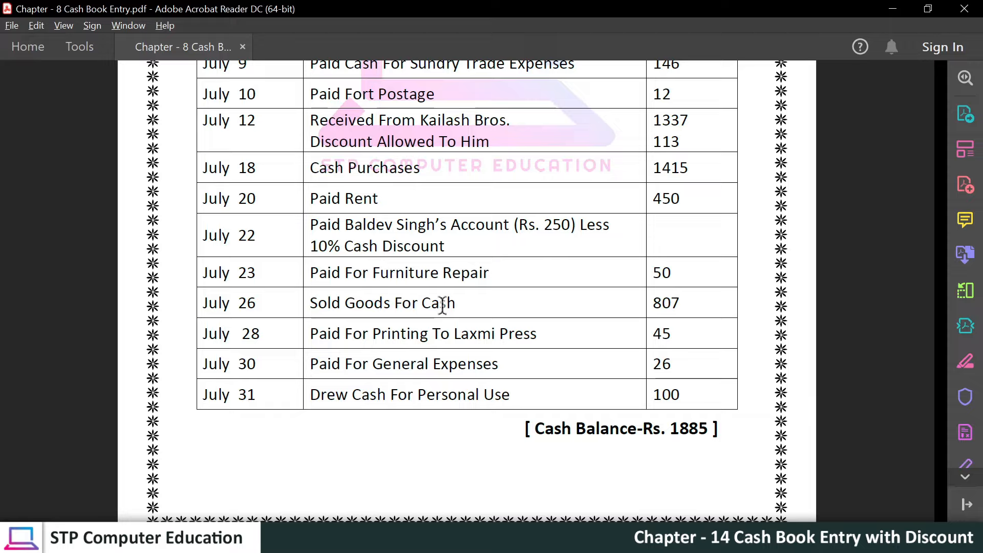
{"action": "key", "text": "alt+Tab"}
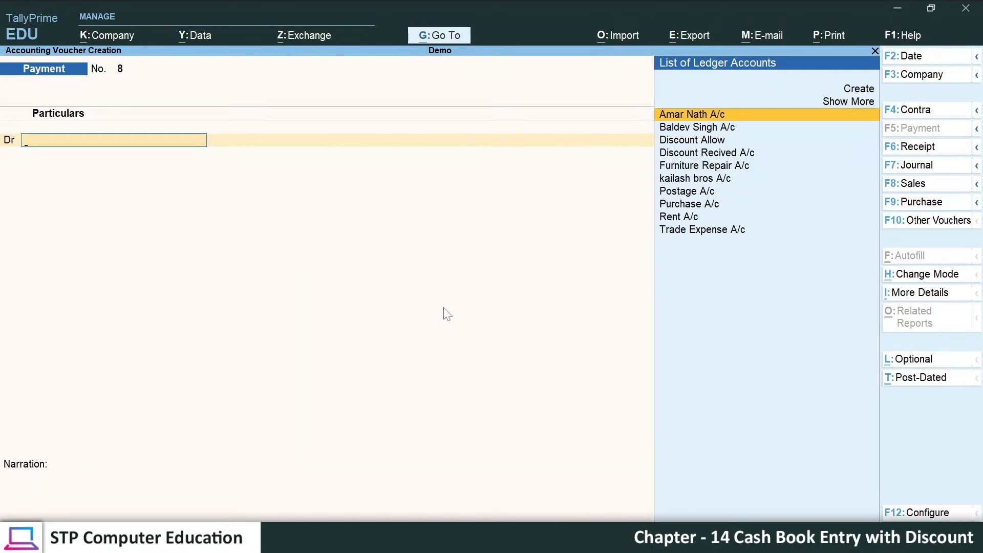
{"action": "key", "text": "F6"}
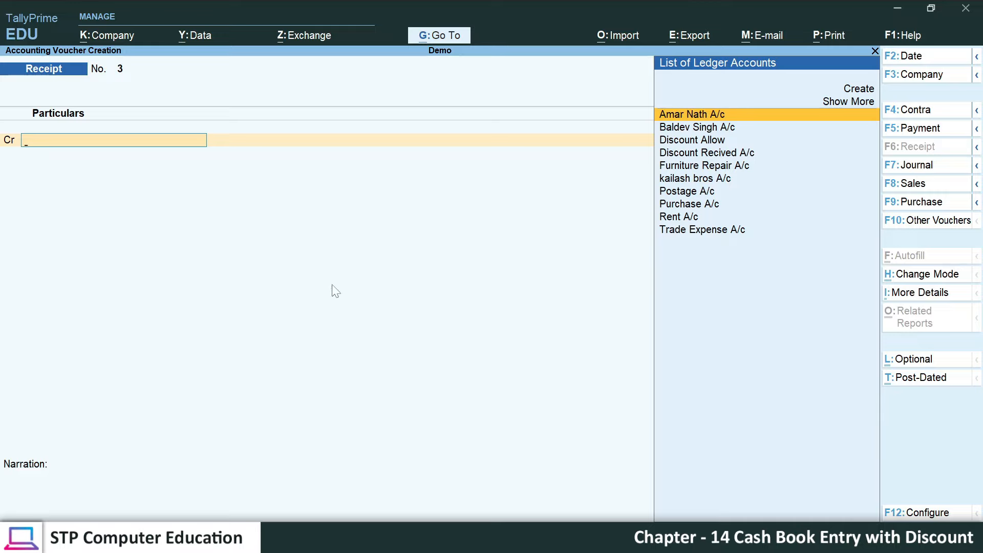
Create a ledger named "Sales A/c" under Sales Accounts, dismiss its empty inventory allocations and switch to the PDF to check the sale amount.
{"action": "key", "text": "alt+c"}
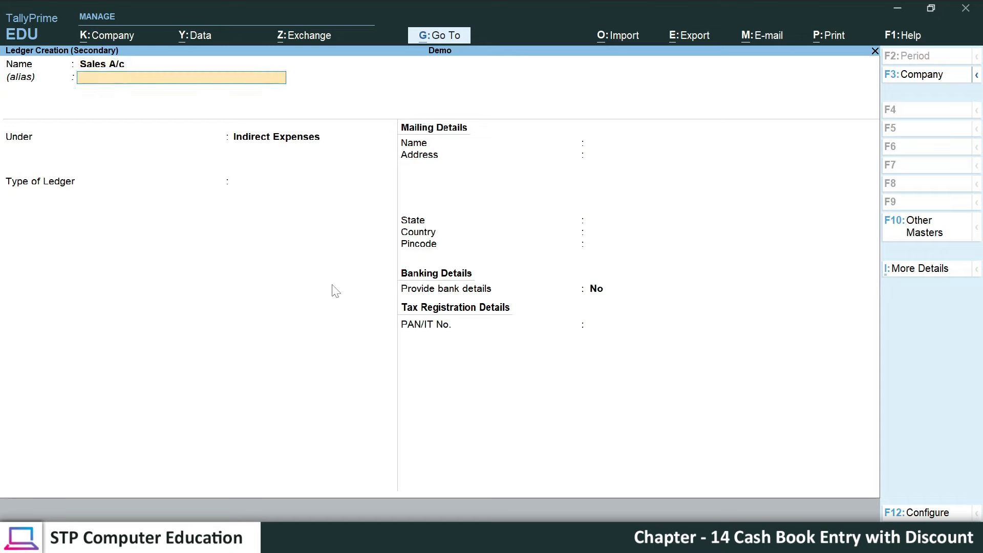
{"action": "key", "text": "Return"}
{"action": "type", "text": "Sa"}
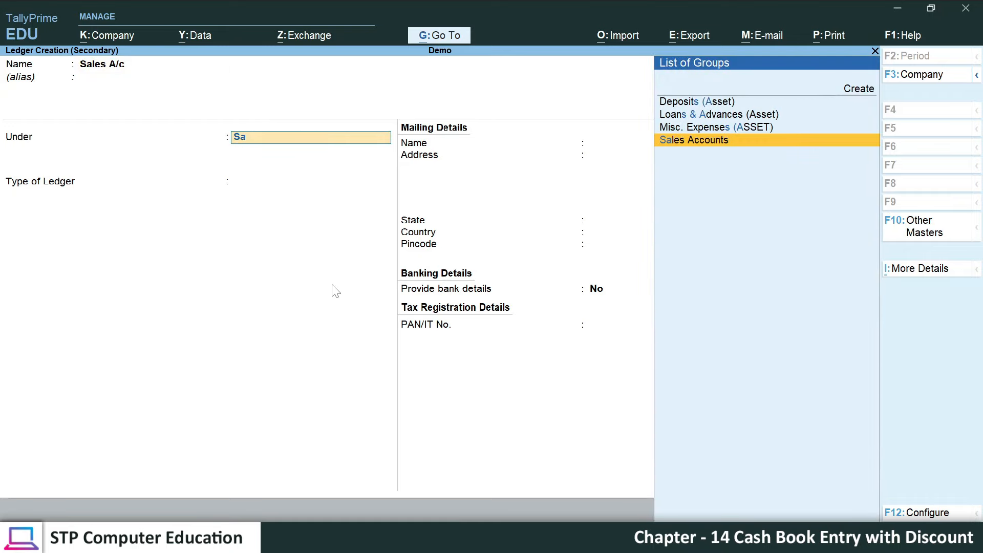
{"action": "key", "text": "Return"}
{"action": "key", "text": "Return"}
{"action": "key", "text": "ctrl+a"}
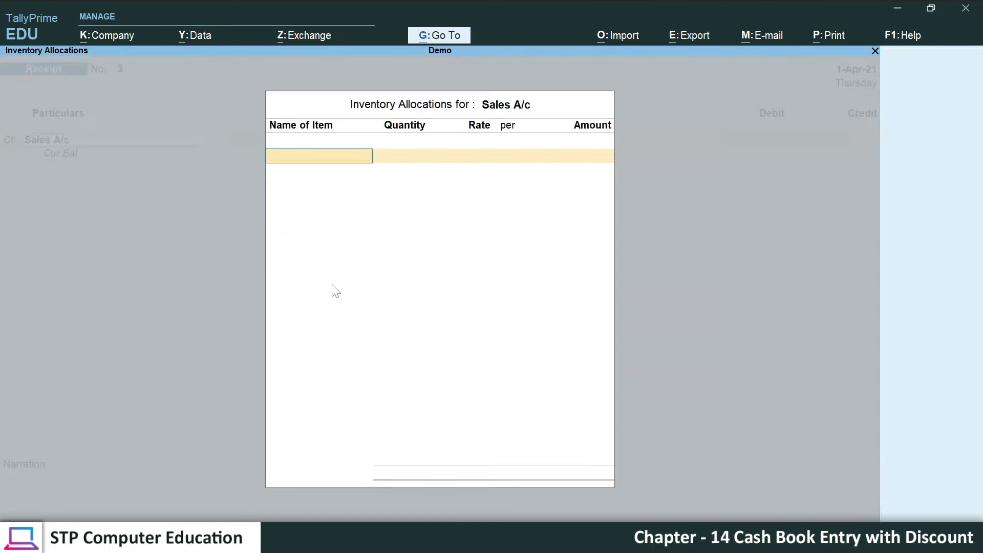
{"action": "key", "text": "Escape"}
{"action": "key", "text": "alt+Tab"}
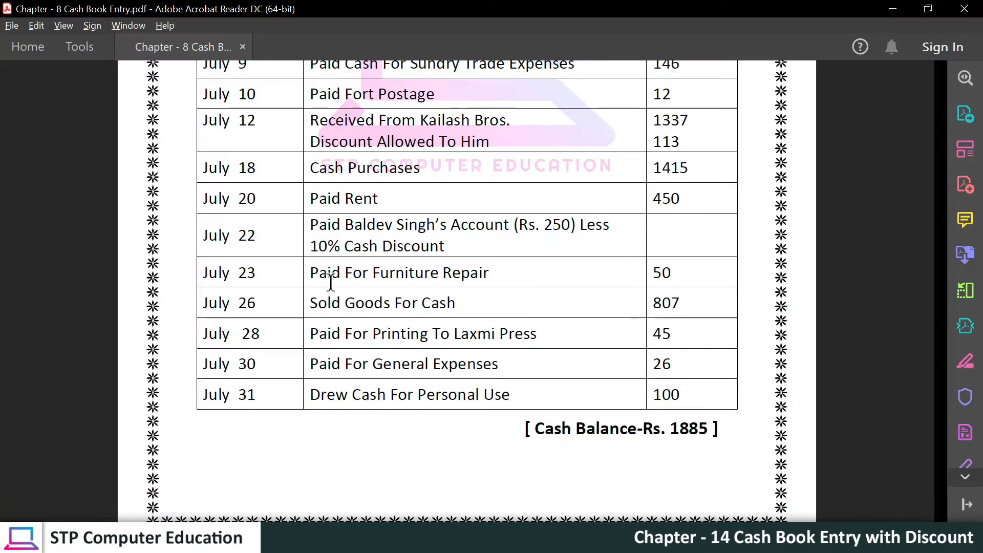
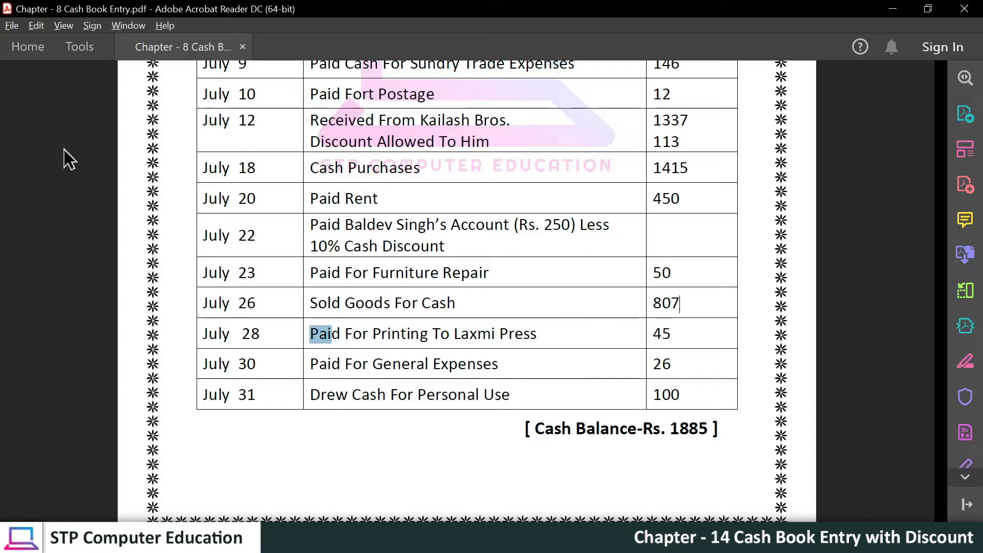
In TallyPrime, debit Printing A/c with 45, credit Cash with 45.00 and save the payment voucher without narration.
{"action": "key", "text": "alt+Tab"}
{"action": "type", "text": "45"}
{"action": "key", "text": "Return"}
{"action": "key", "text": "c"}
{"action": "key", "text": "Down"}
{"action": "key", "text": "Down"}
{"action": "key", "text": "Return"}
{"action": "key", "text": "Return"}
{"action": "key", "text": "Return"}
{"action": "key", "text": "Return"}
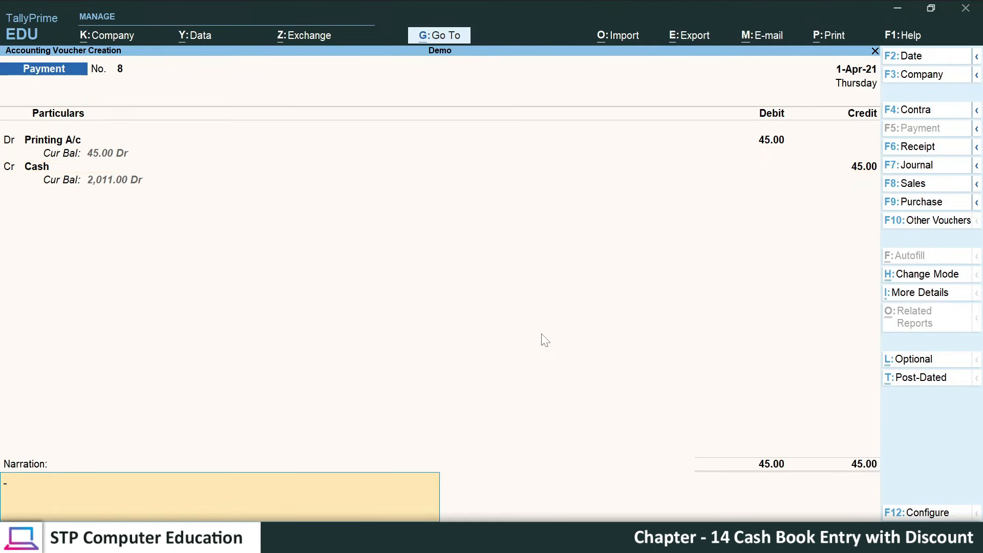
Switch to the PDF, examine the July 30 general expenses payment and return to the blank payment voucher in TallyPrime.
{"action": "key", "text": "alt+Tab"}
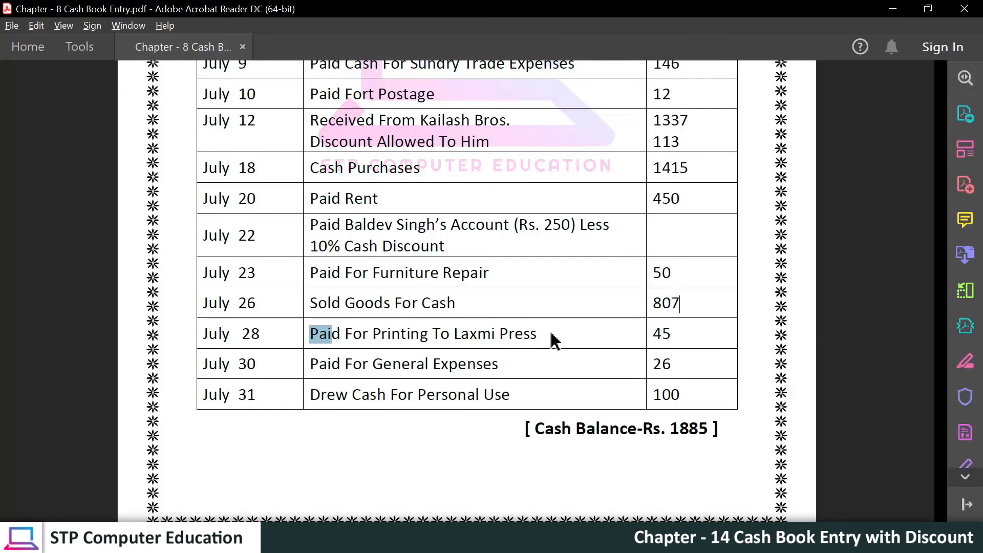
{"action": "left_click_drag", "start_coordinate": [314, 368], "coordinate": [455, 369]}
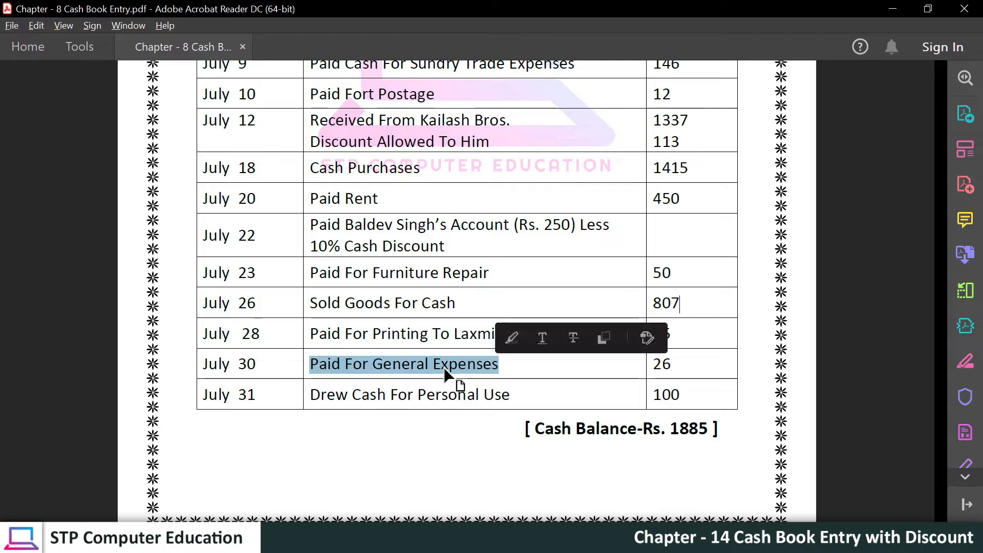
{"action": "key", "text": "ctrl+c"}
{"action": "left_click", "coordinate": [416, 378]}
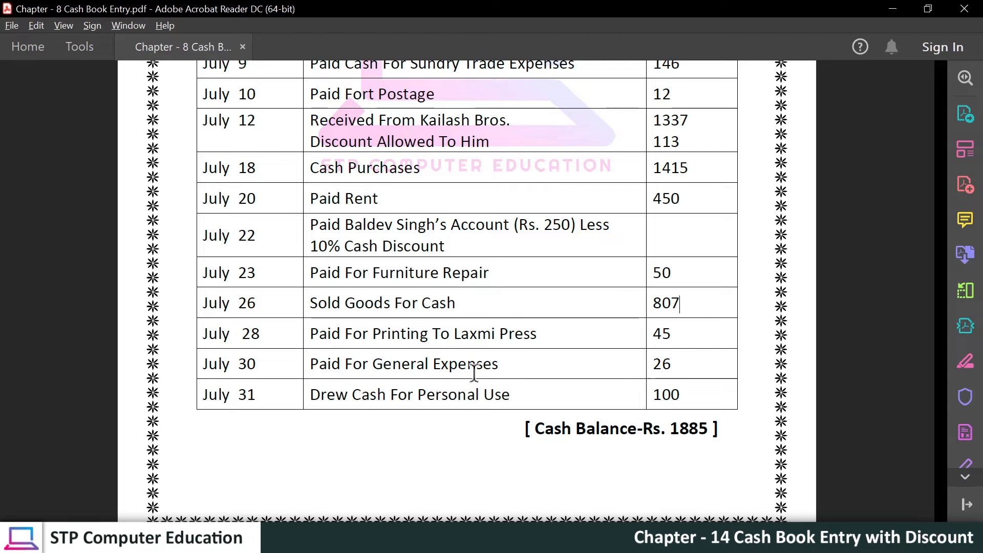
{"action": "key", "text": "alt+Tab"}
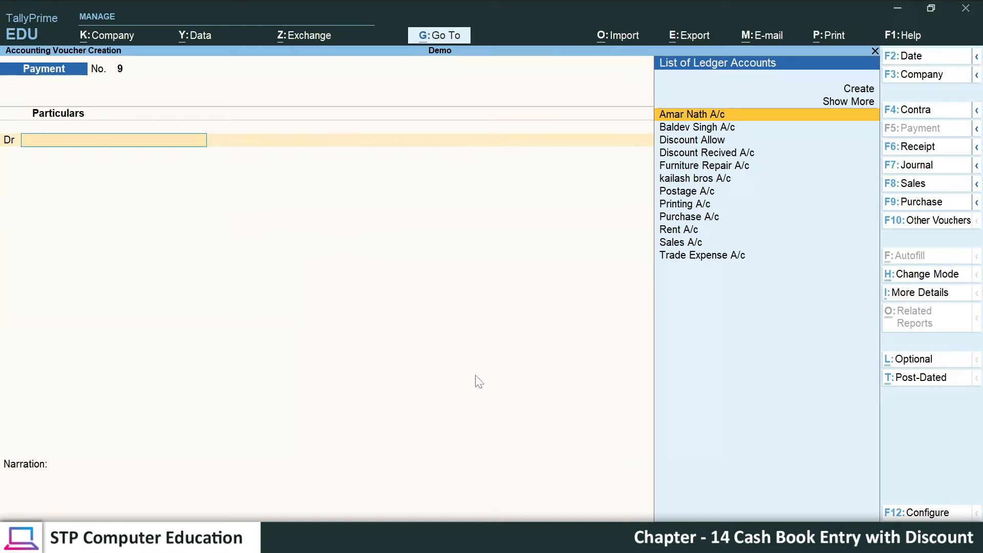
Create a ledger named "General Expenses A/c" under Indirect Expenses for the voucher's debit line and save it.
{"action": "key", "text": "alt+c"}
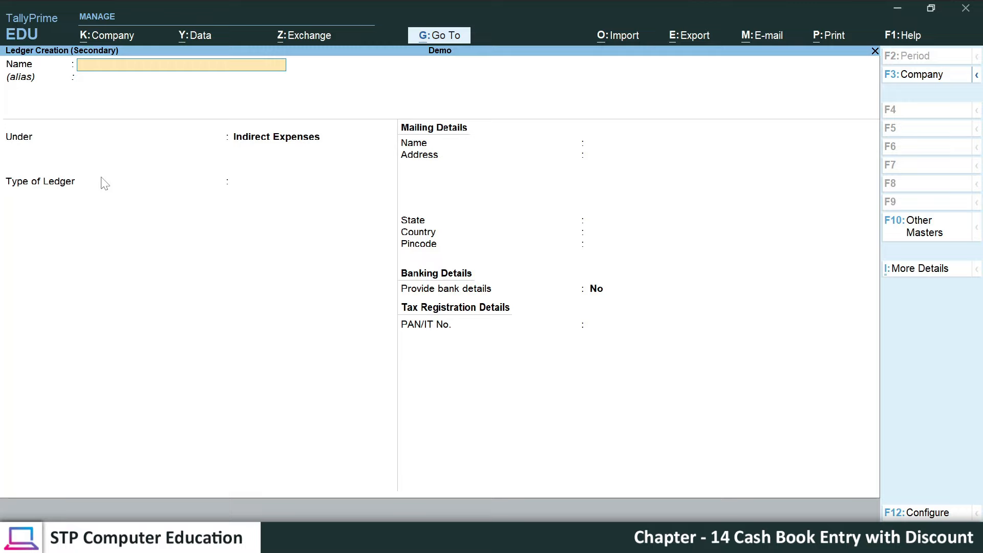
{"action": "key", "text": "ctrl+alt+v"}
{"action": "key", "text": "Return"}
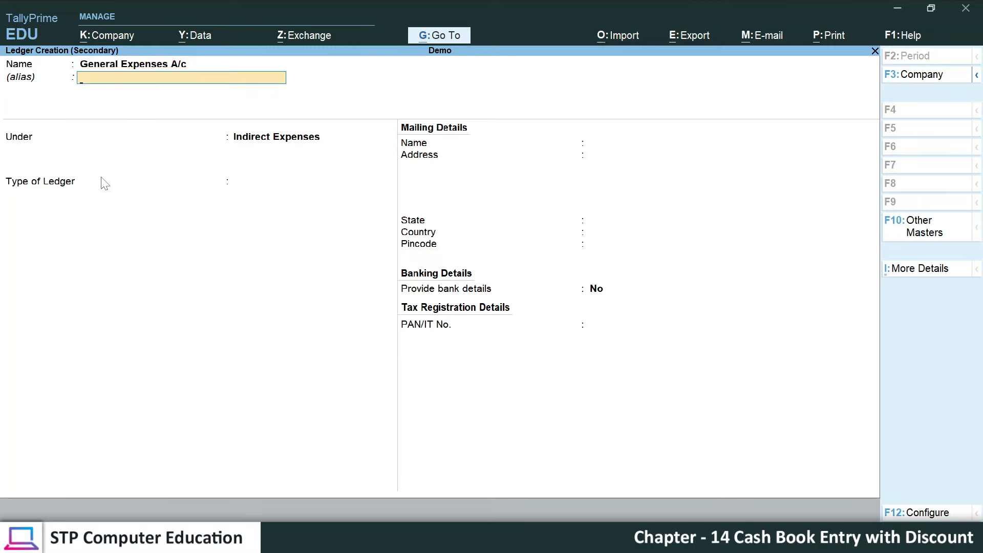
{"action": "key", "text": "Return"}
{"action": "key", "text": "Return"}
{"action": "key", "text": "Return"}
{"action": "key", "text": "Return"}
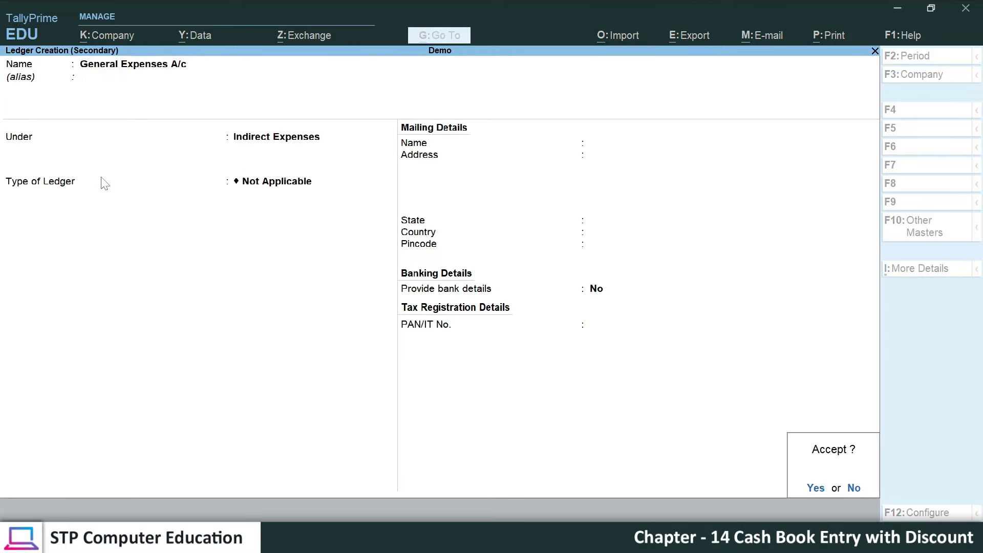
{"action": "key", "text": "Return"}
Check the general expenses amount in the PDF, debit it as 26, credit Cash with 26.00 and save the payment voucher without narration.
{"action": "key", "text": "alt+Tab"}
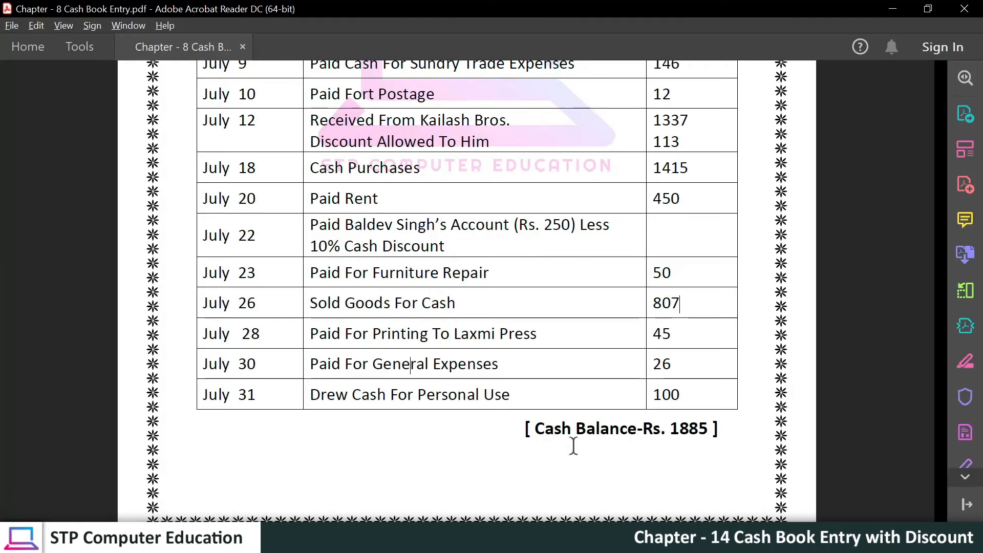
{"action": "key", "text": "alt+Tab"}
{"action": "type", "text": "26"}
{"action": "key", "text": "Return"}
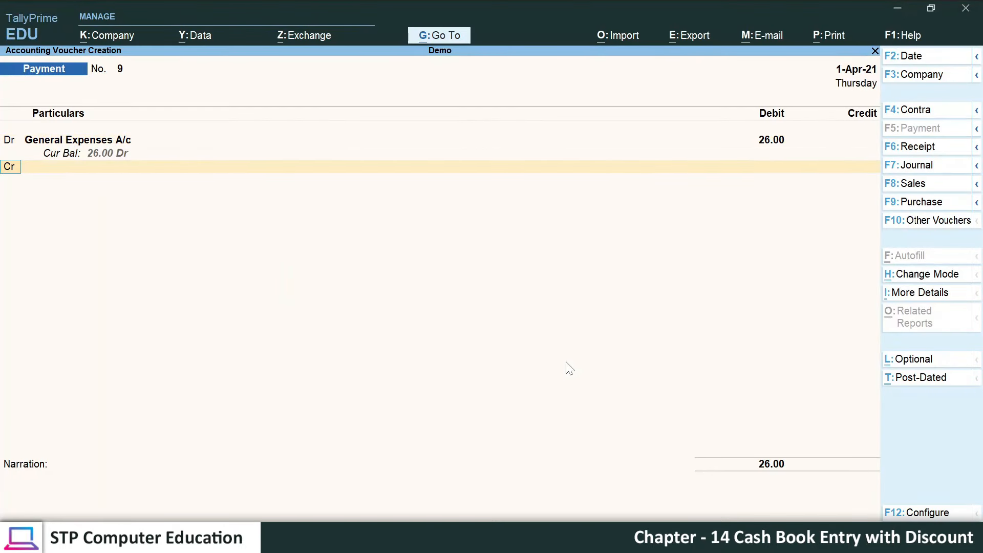
{"action": "key", "text": "Return"}
{"action": "key", "text": "Down"}
{"action": "key", "text": "Down"}
{"action": "key", "text": "Return"}
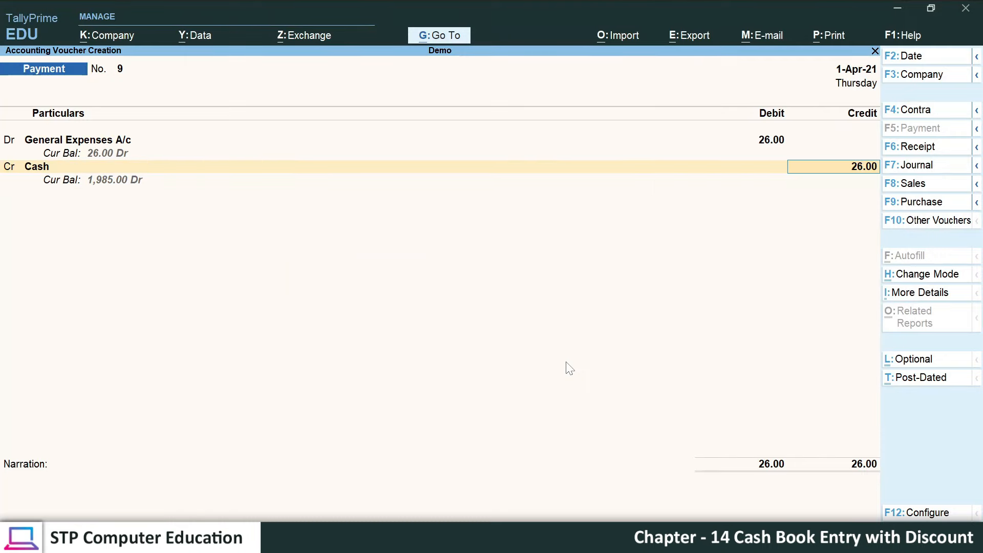
{"action": "key", "text": "Return"}
{"action": "key", "text": "Return"}
{"action": "key", "text": "Return"}
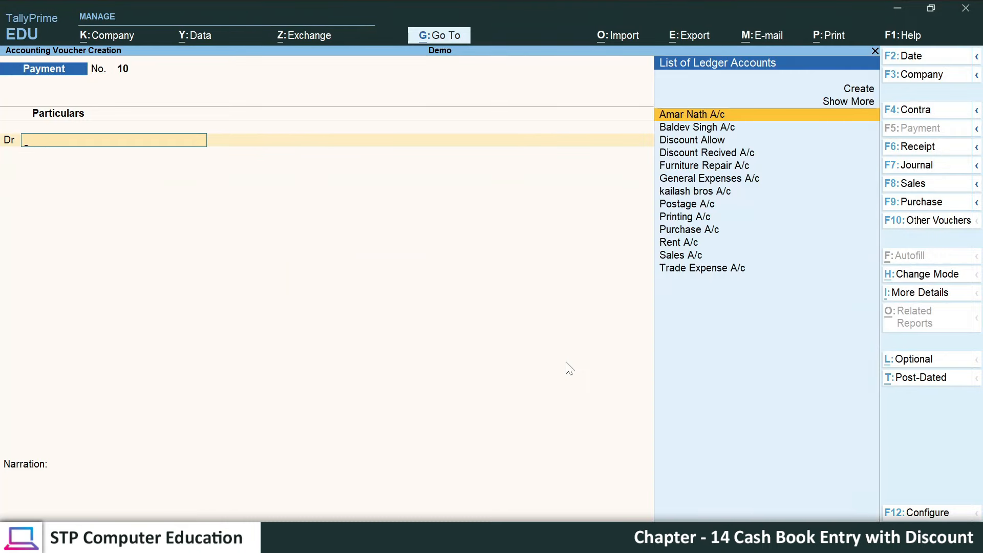
Switch to the PDF, examine the July 31 cash withdrawal for personal use and return to the blank payment voucher in TallyPrime.
{"action": "key", "text": "alt+Tab"}
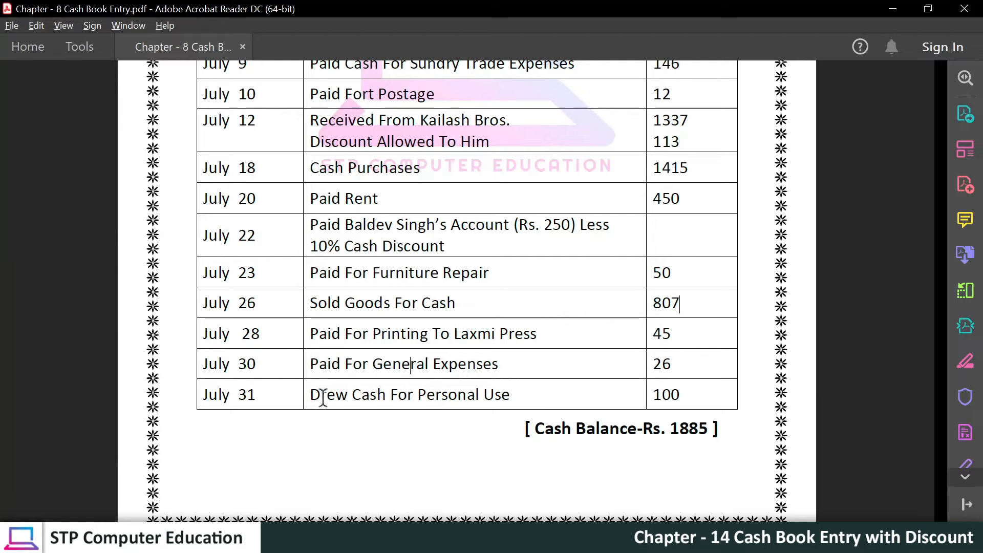
{"action": "left_click_drag", "start_coordinate": [311, 394], "coordinate": [572, 395]}
{"action": "left_click", "coordinate": [364, 400]}
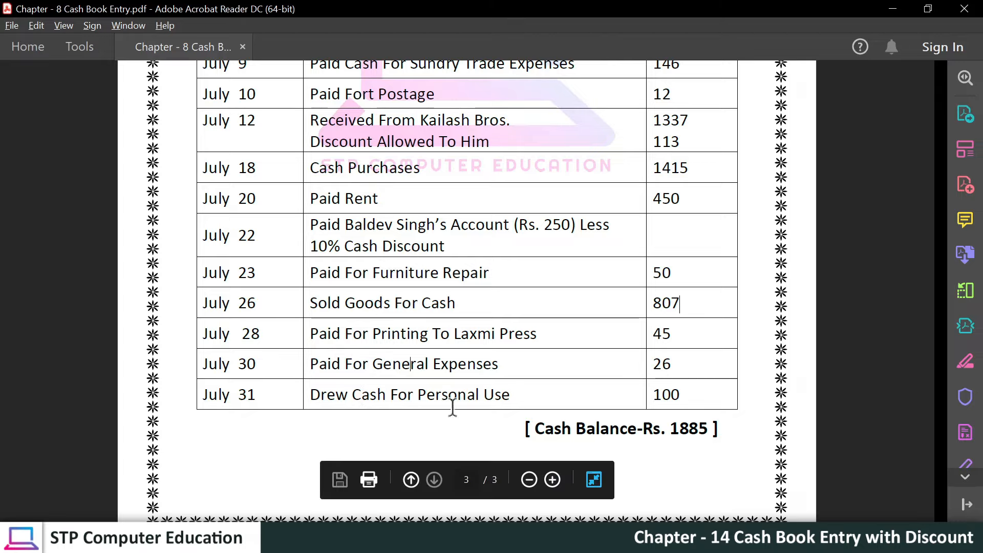
{"action": "scroll", "coordinate": [459, 414], "scroll_direction": "down", "scroll_amount": 1}
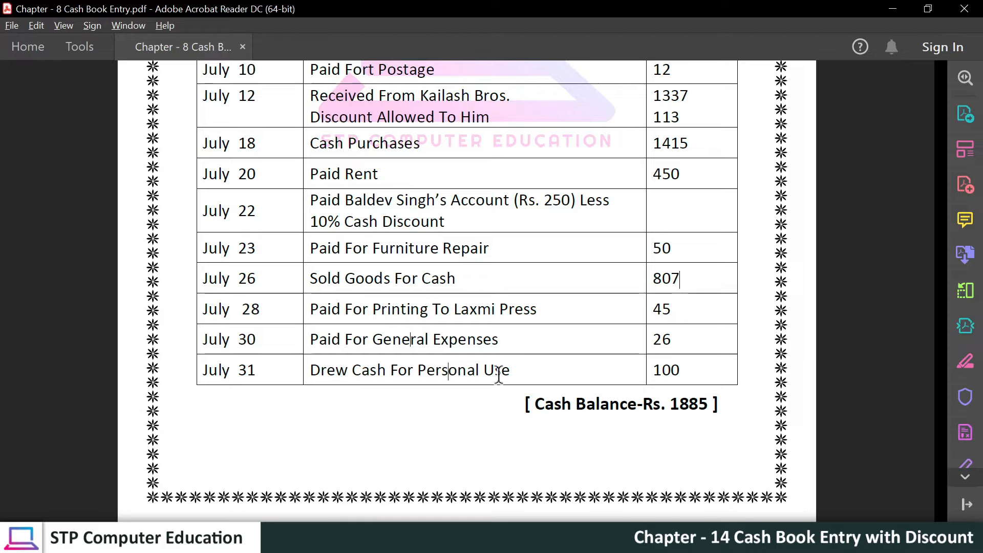
{"action": "left_click_drag", "start_coordinate": [511, 371], "coordinate": [311, 371]}
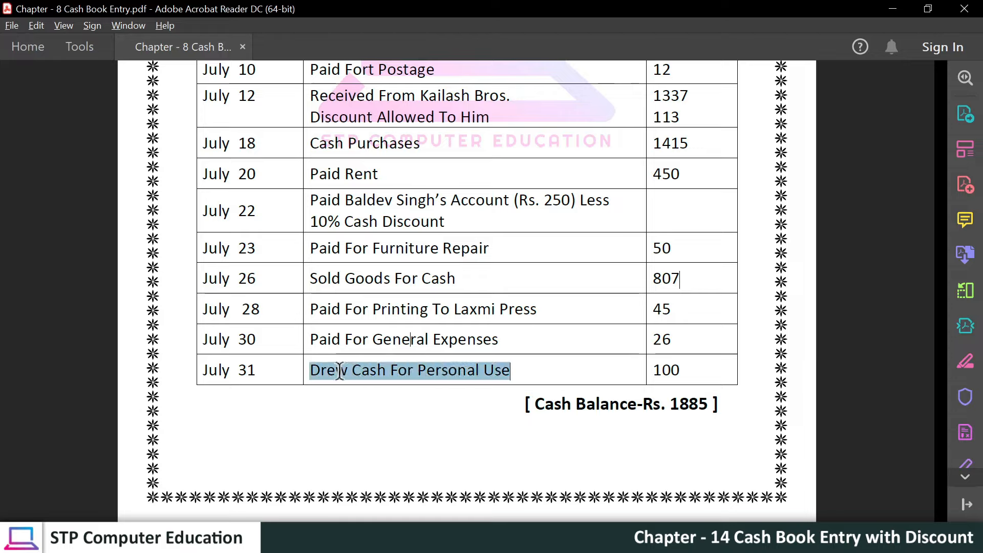
{"action": "left_click", "coordinate": [470, 376]}
{"action": "key", "text": "alt+Tab"}
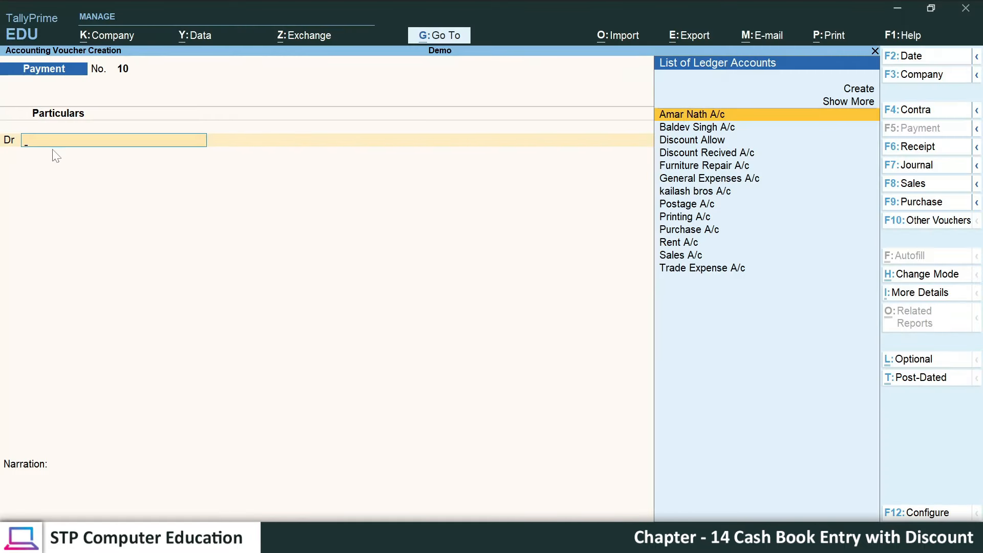
Create a ledger named "Drawings A/c" under Capital Account for the voucher's debit line and save it.
{"action": "key", "text": "alt+c"}
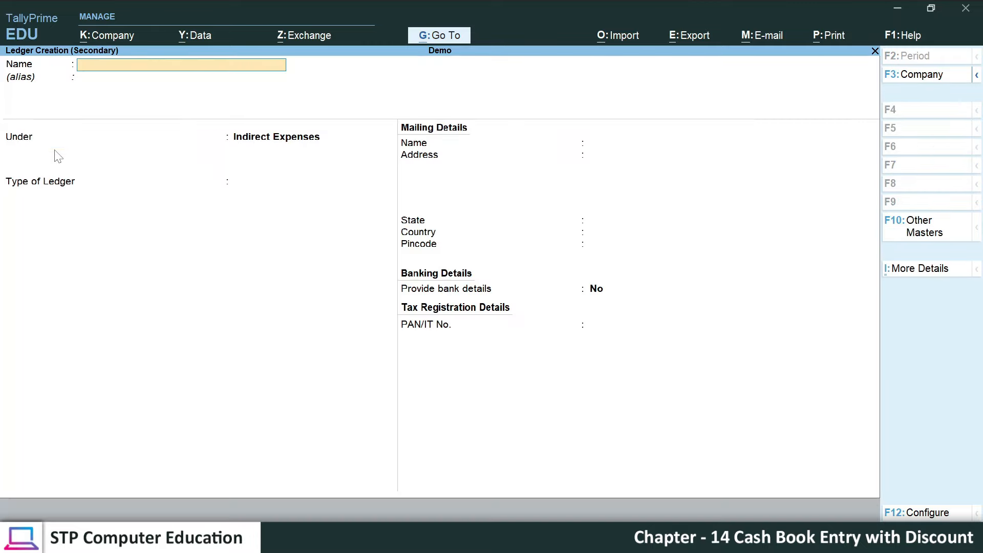
{"action": "type", "text": "Drawings A/"}
{"action": "key", "text": "Return"}
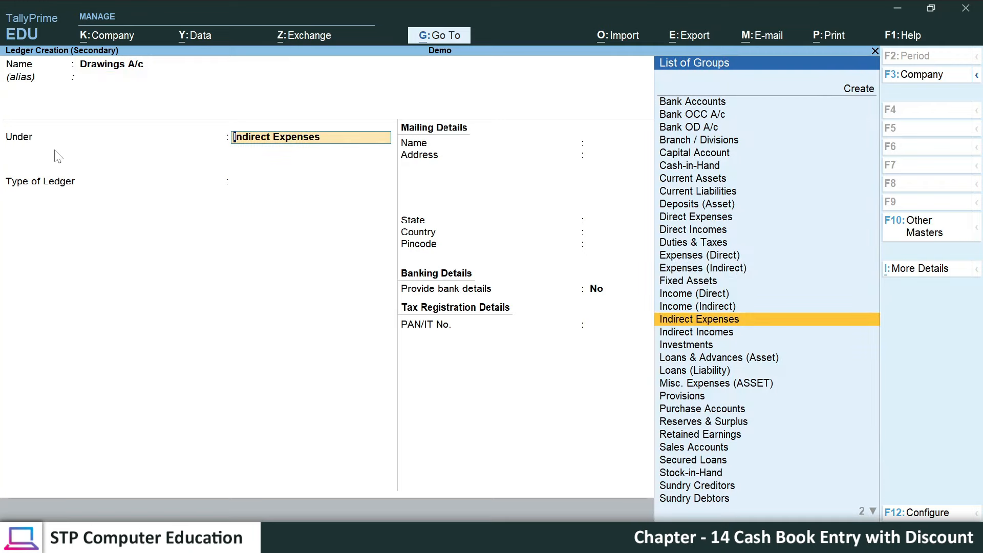
{"action": "key", "text": "Up"}
{"action": "key", "text": "Up"}
{"action": "key", "text": "Up"}
{"action": "key", "text": "Up"}
{"action": "key", "text": "Up"}
{"action": "key", "text": "Up"}
{"action": "key", "text": "Up"}
{"action": "key", "text": "Up"}
{"action": "key", "text": "Up"}
{"action": "key", "text": "Up"}
{"action": "key", "text": "Up"}
{"action": "key", "text": "Up"}
{"action": "key", "text": "Up"}
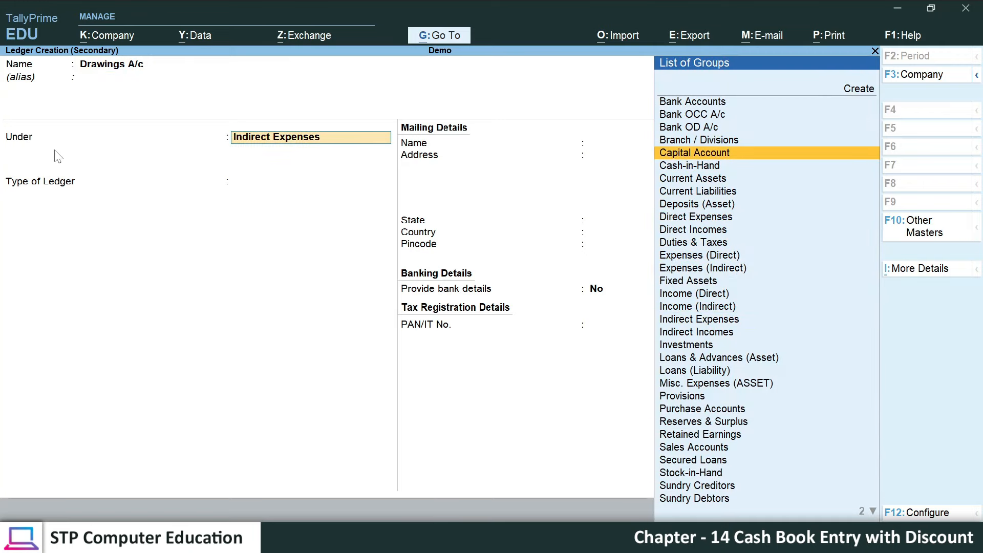
{"action": "key", "text": "Return"}
{"action": "key", "text": "Return"}
{"action": "key", "text": "Return"}
{"action": "key", "text": "Return"}
{"action": "key", "text": "Return"}
{"action": "key", "text": "Return"}
{"action": "key", "text": "Return"}
{"action": "key", "text": "Return"}
Debit Drawings A/c with 100, credit Cash with 100.00 and save the payment voucher without narration.
{"action": "type", "text": "100"}
{"action": "key", "text": "Return"}
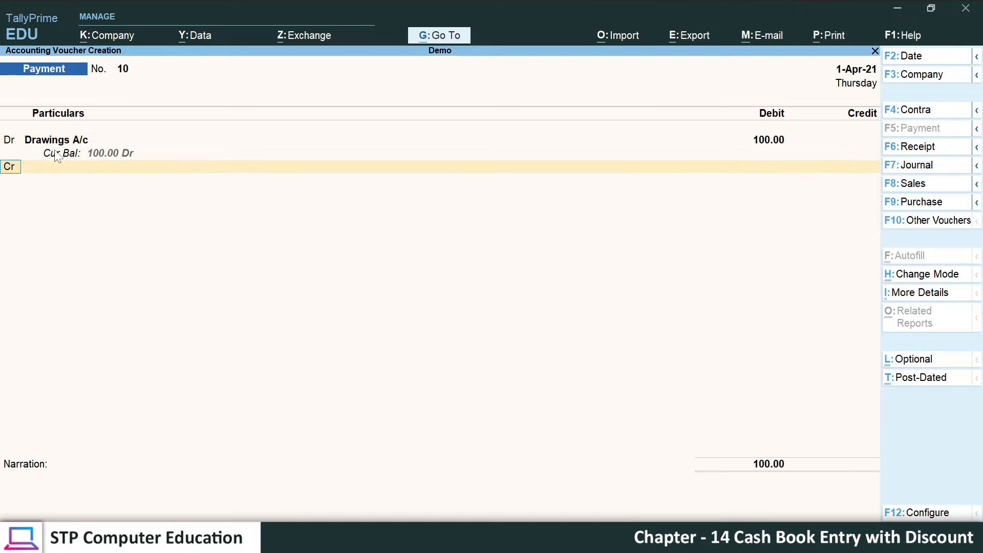
{"action": "key", "text": "Return"}
{"action": "key", "text": "Down"}
{"action": "key", "text": "Down"}
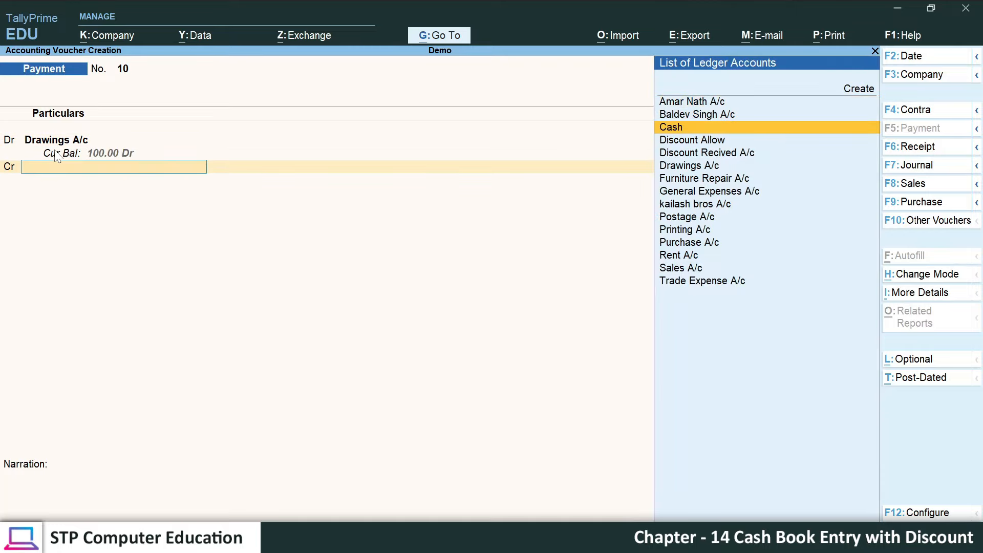
{"action": "key", "text": "Return"}
{"action": "key", "text": "Return"}
{"action": "key", "text": "Return"}
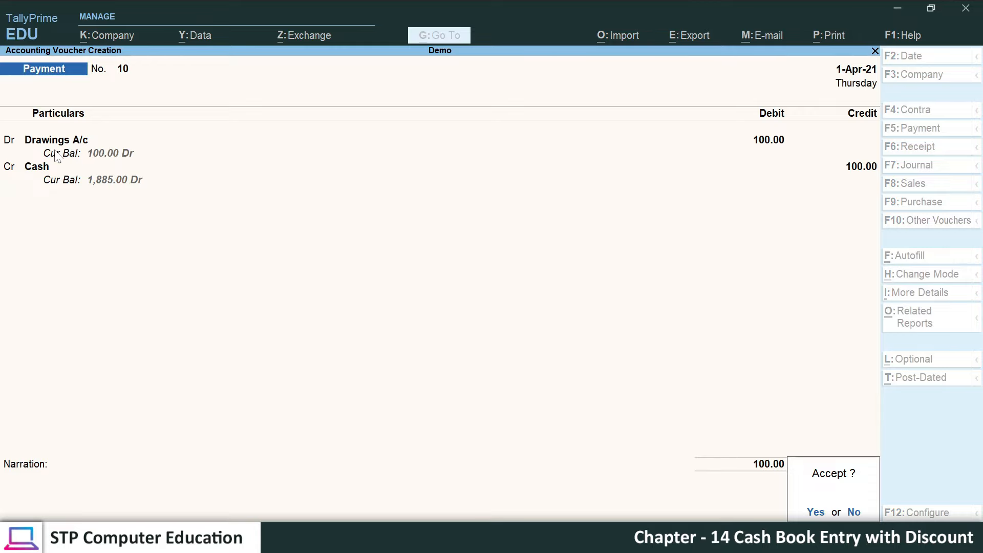
{"action": "key", "text": "Return"}
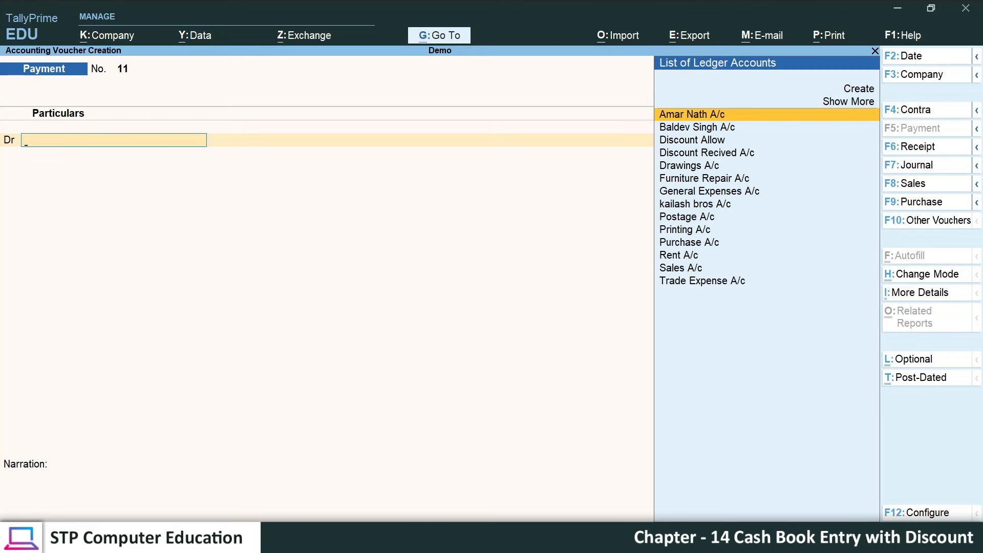
Switch to the PDF, examine the cash balance stated below the transactions table and return to TallyPrime.
{"action": "key", "text": "alt+Tab"}
{"action": "scroll", "coordinate": [686, 333], "scroll_direction": "down", "scroll_amount": 1}
{"action": "left_click_drag", "start_coordinate": [672, 402], "coordinate": [711, 403]}
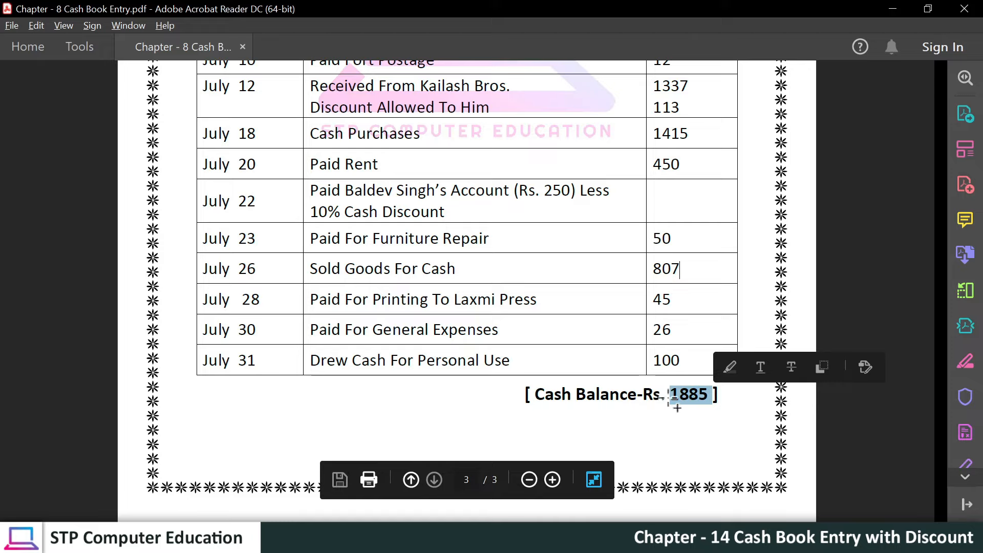
{"action": "key", "text": "alt+Tab"}
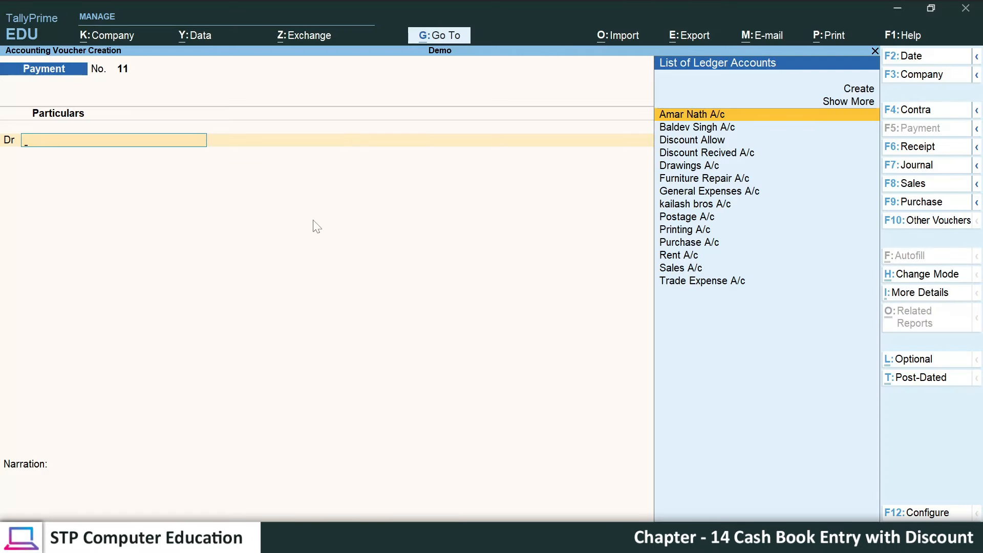
Quit the blank payment voucher and open the Cash/Bank Book report for the Demo company.
{"action": "key", "text": "Escape"}
{"action": "key", "text": "y"}
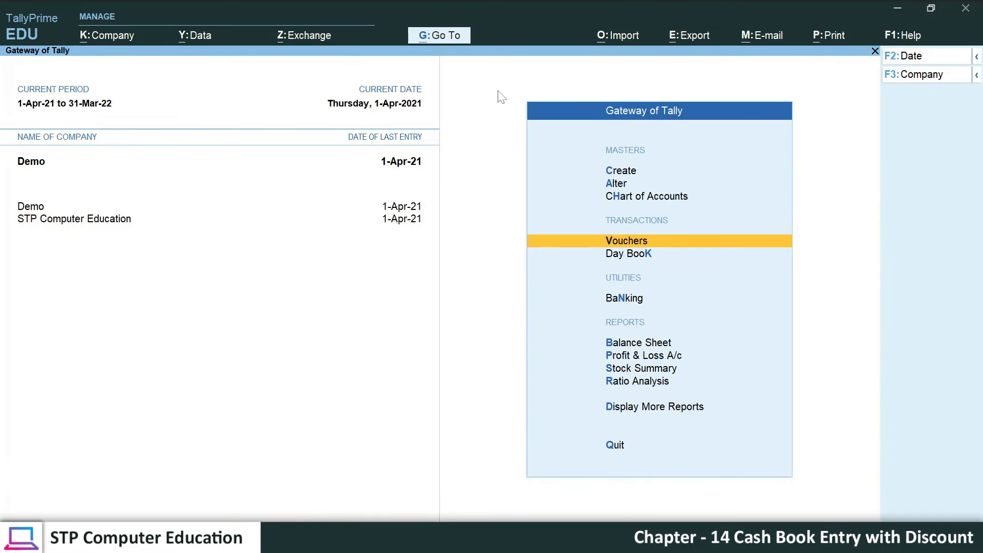
{"action": "left_click", "coordinate": [439, 36]}
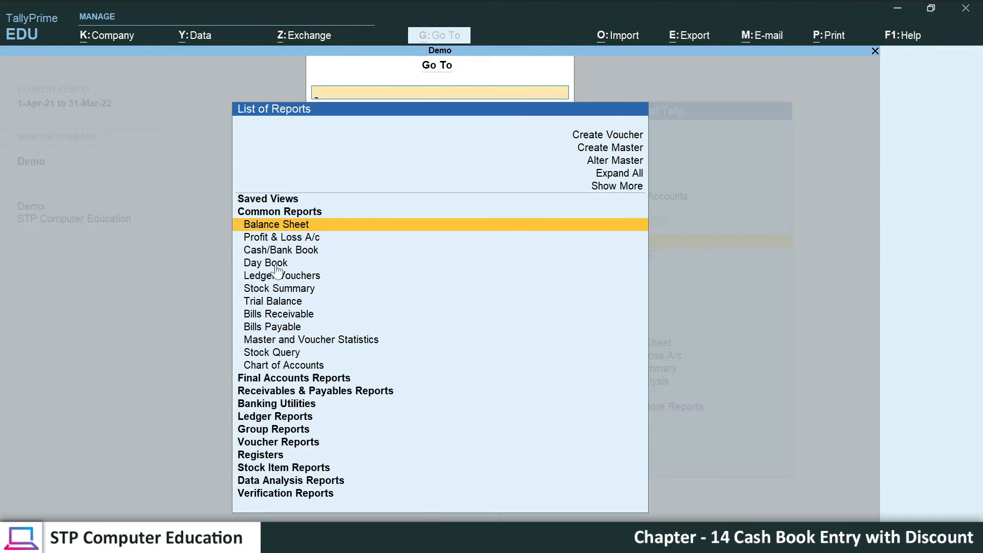
{"action": "left_click", "coordinate": [316, 256]}
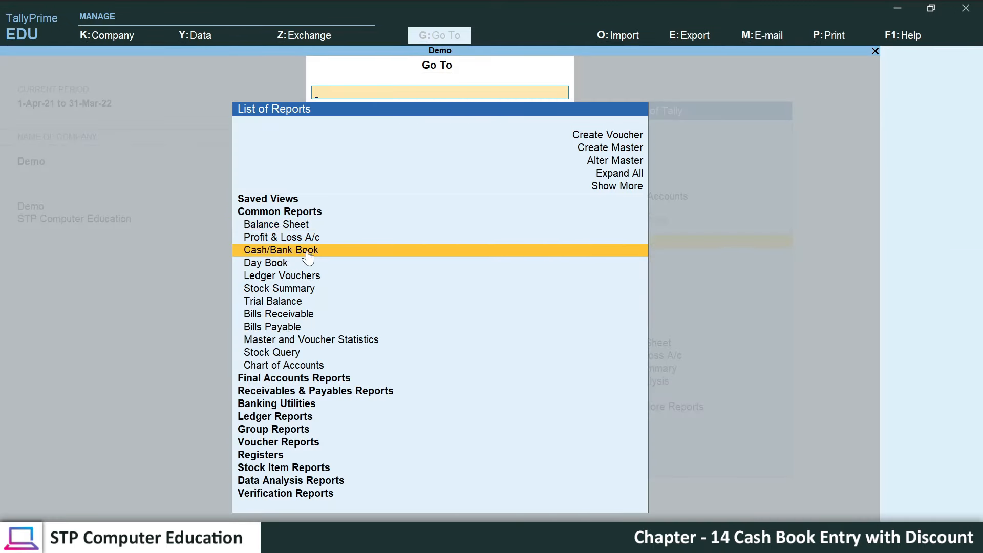
{"action": "left_click", "coordinate": [316, 256]}
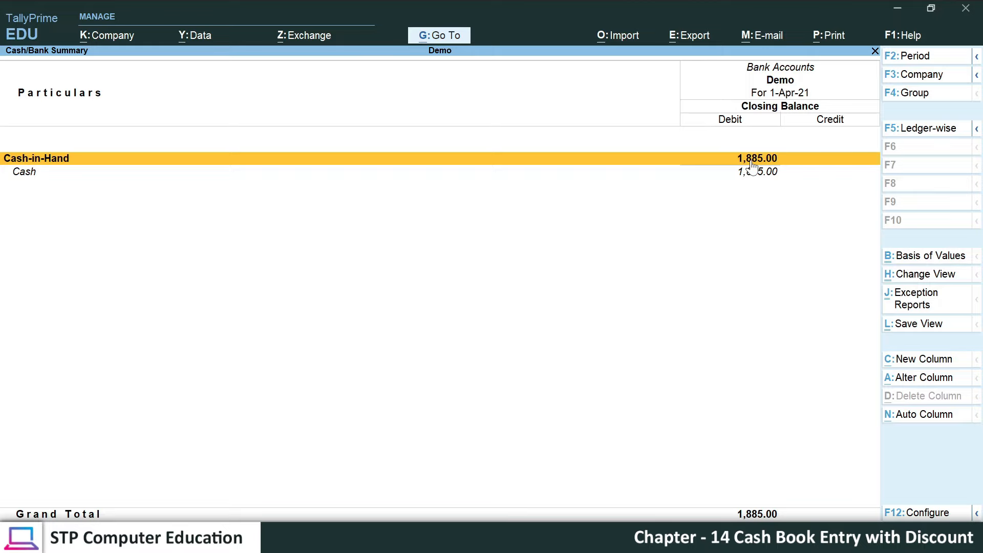
Switch to the PDF, compare its stated cash balance with the Cash/Bank Summary and return to TallyPrime.
{"action": "key", "text": "alt+g"}
{"action": "key", "text": "alt+Tab"}
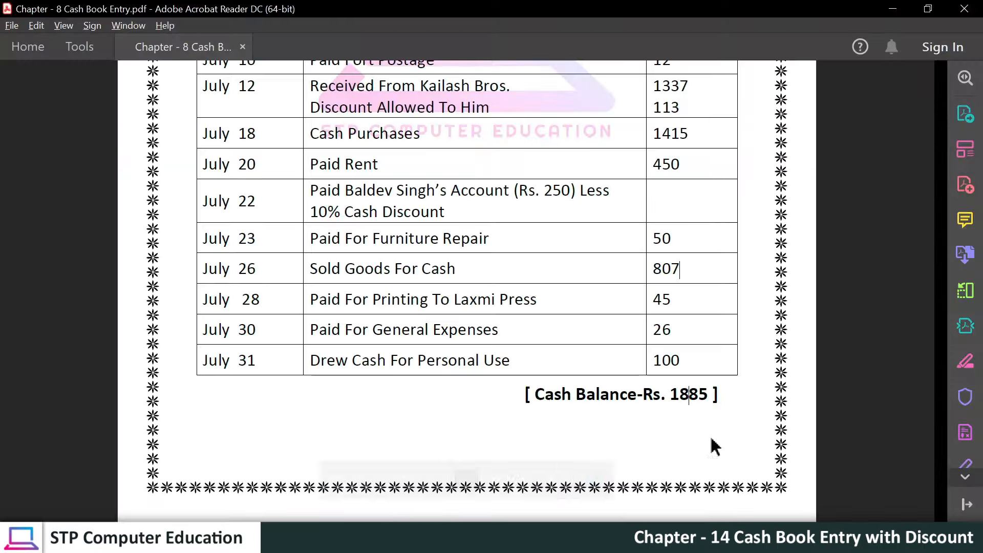
{"action": "left_click_drag", "start_coordinate": [668, 397], "coordinate": [719, 399]}
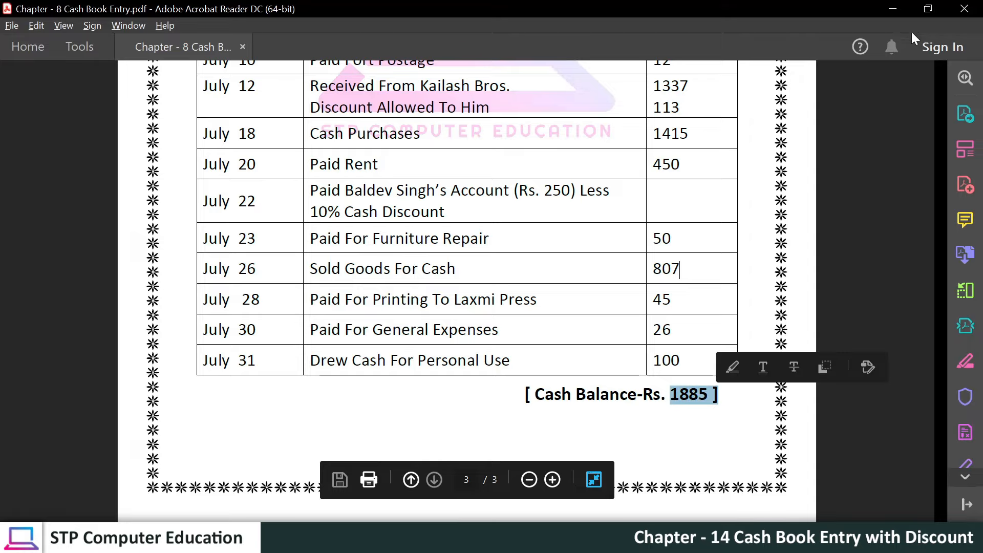
{"action": "left_click", "coordinate": [892, 9]}
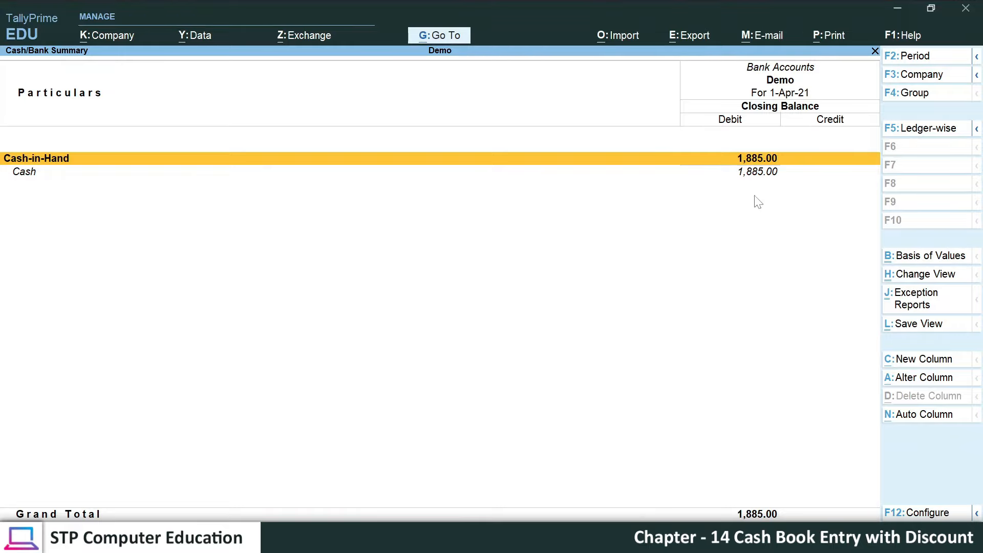
Drill down from Cash-in-Hand through the Cash ledger to its April voucher list.
{"action": "key", "text": "Return"}
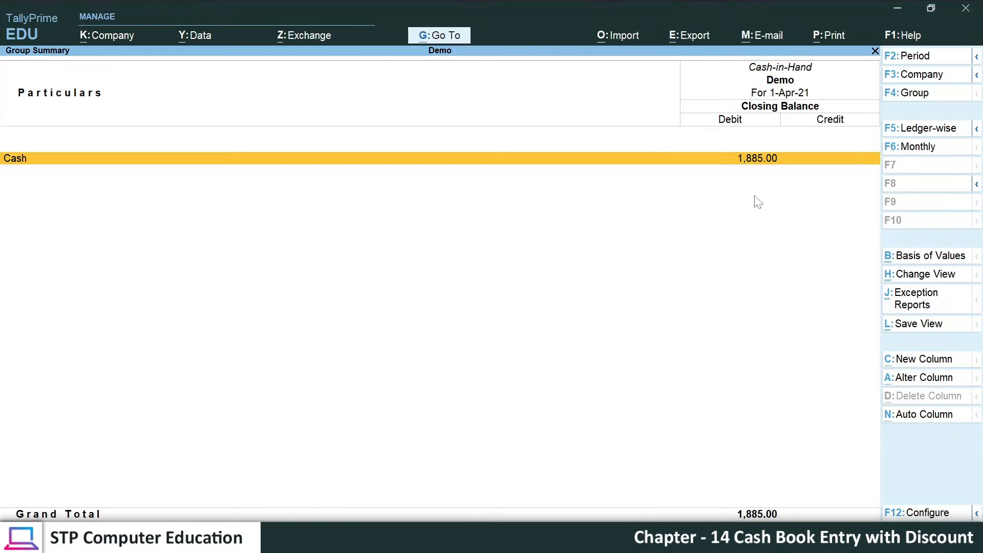
{"action": "key", "text": "Return"}
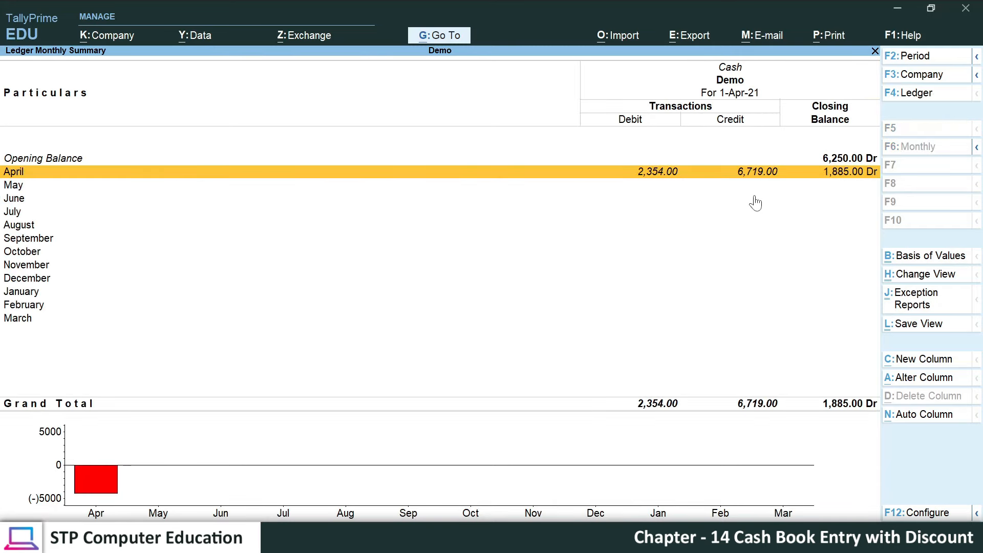
{"action": "left_click", "coordinate": [634, 178]}
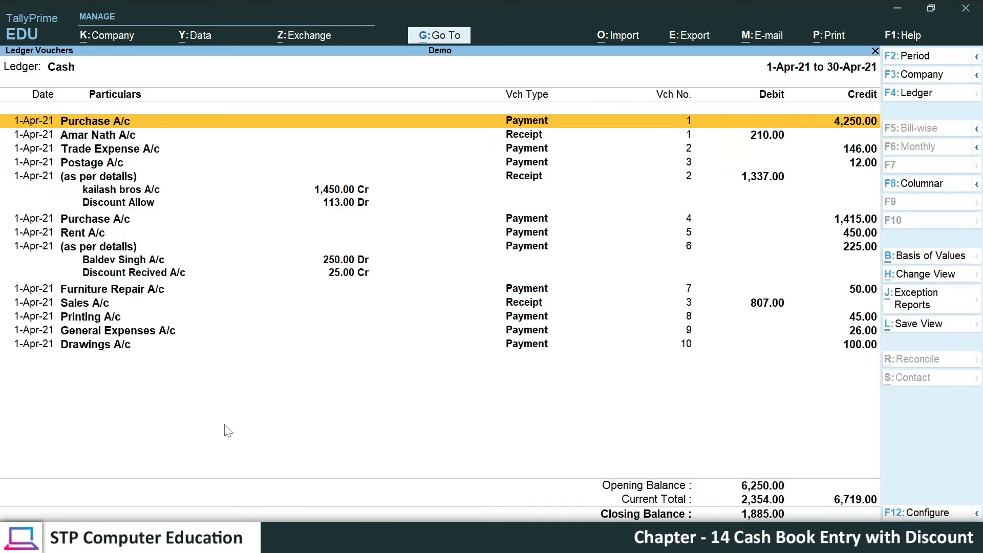
Review the Cash ledger's April entries from the first purchase payment down the list and back to the first entry.
{"action": "key", "text": "Down"}
{"action": "key", "text": "Down"}
{"action": "key", "text": "Down"}
{"action": "key", "text": "Down"}
{"action": "key", "text": "Up"}
{"action": "key", "text": "Up"}
{"action": "key", "text": "Up"}
{"action": "key", "text": "Up"}
{"action": "key", "text": "Down"}
{"action": "key", "text": "Down"}
{"action": "key", "text": "Down"}
{"action": "key", "text": "Down"}
{"action": "key", "text": "Down"}
{"action": "key", "text": "Down"}
{"action": "key", "text": "Down"}
{"action": "key", "text": "Down"}
{"action": "key", "text": "Down"}
{"action": "key", "text": "Down"}
{"action": "key", "text": "Down"}
{"action": "key", "text": "Down"}
{"action": "key", "text": "Down"}
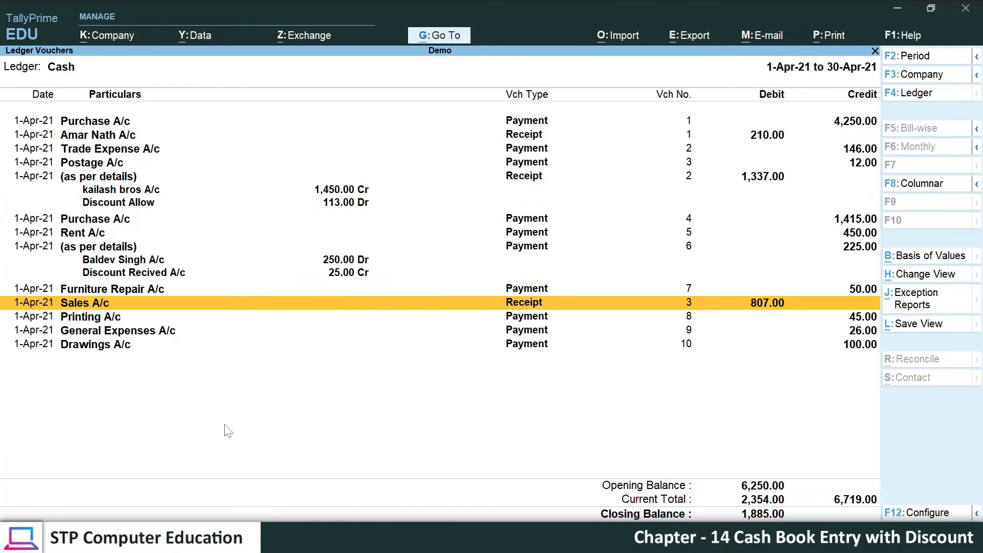
{"action": "key", "text": "Up"}
{"action": "key", "text": "Up"}
{"action": "key", "text": "Up"}
{"action": "key", "text": "Up"}
{"action": "key", "text": "Up"}
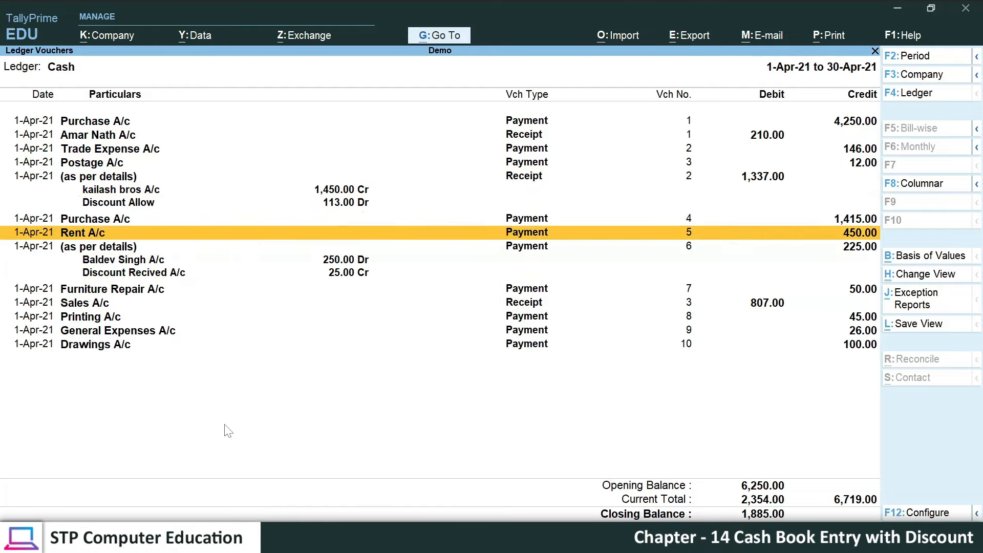
{"action": "key", "text": "Up"}
{"action": "key", "text": "Up"}
{"action": "key", "text": "Up"}
{"action": "key", "text": "Up"}
{"action": "key", "text": "Up"}
{"action": "key", "text": "Up"}
{"action": "key", "text": "Up"}
{"action": "key", "text": "Up"}
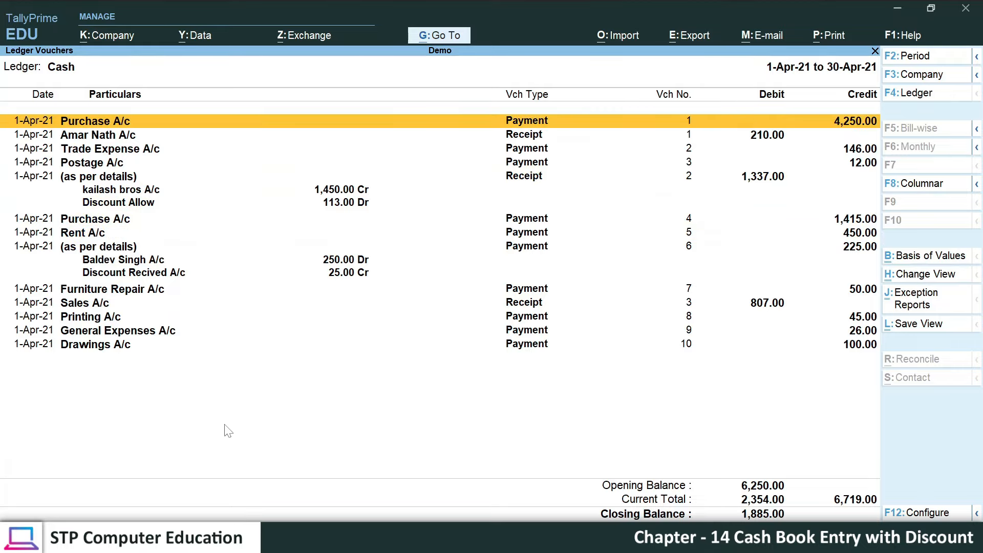
Open payment voucher 1 for Purchase A/c, try changing its Cash credit to 56.00 and quit the alteration without saving.
{"action": "key", "text": "Return"}
{"action": "key", "text": "Return"}
{"action": "key", "text": "Return"}
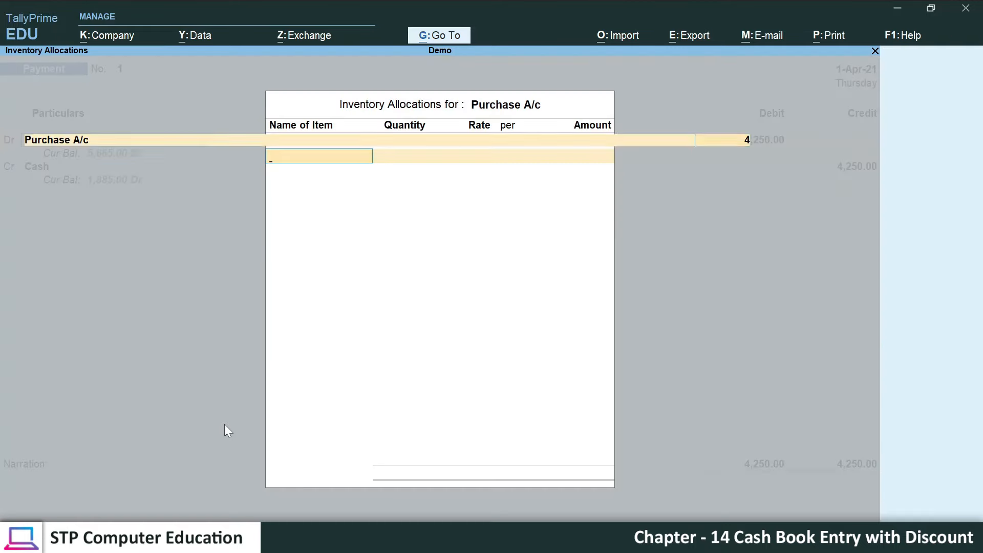
{"action": "key", "text": "Return"}
{"action": "key", "text": "Return"}
{"action": "key", "text": "Return"}
{"action": "key", "text": "Return"}
{"action": "key", "text": "Return"}
{"action": "key", "text": "BackSpace"}
{"action": "type", "text": "5"}
{"action": "key", "text": "Return"}
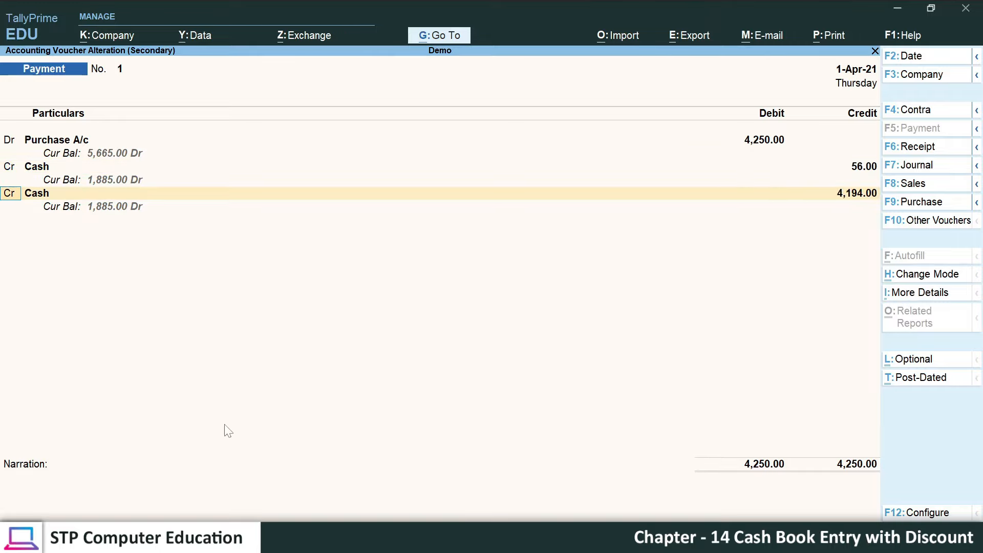
{"action": "key", "text": "Return"}
{"action": "key", "text": "BackSpace"}
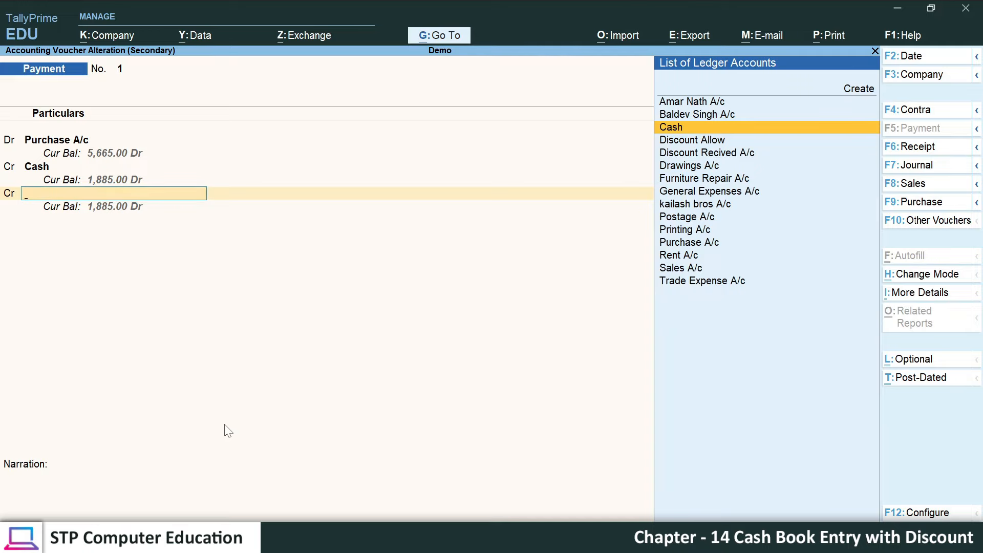
{"action": "key", "text": "Escape"}
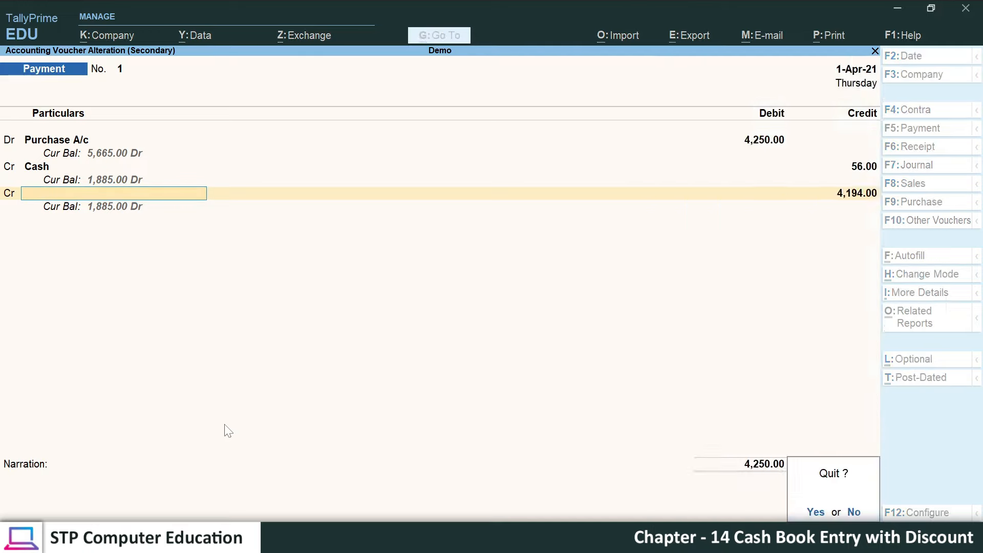
{"action": "key", "text": "y"}
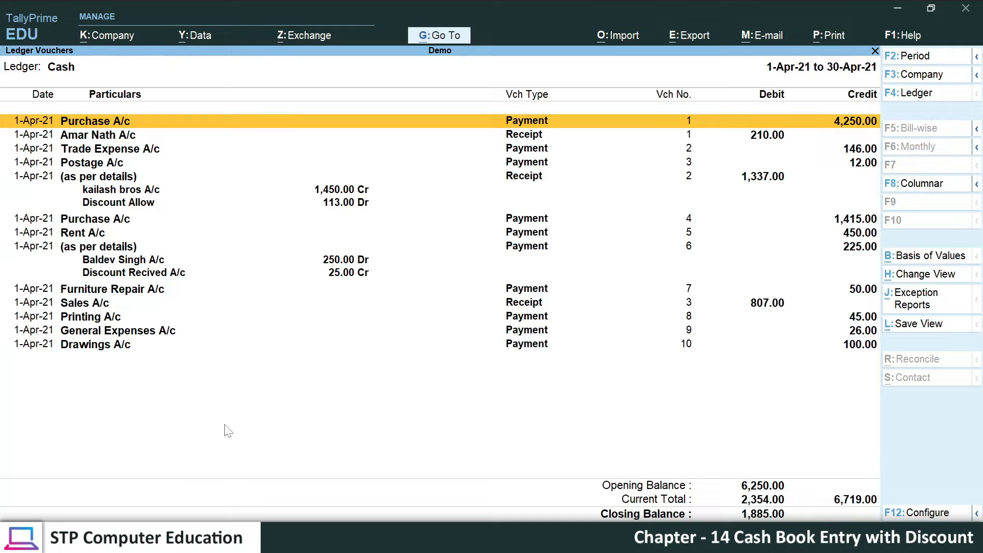